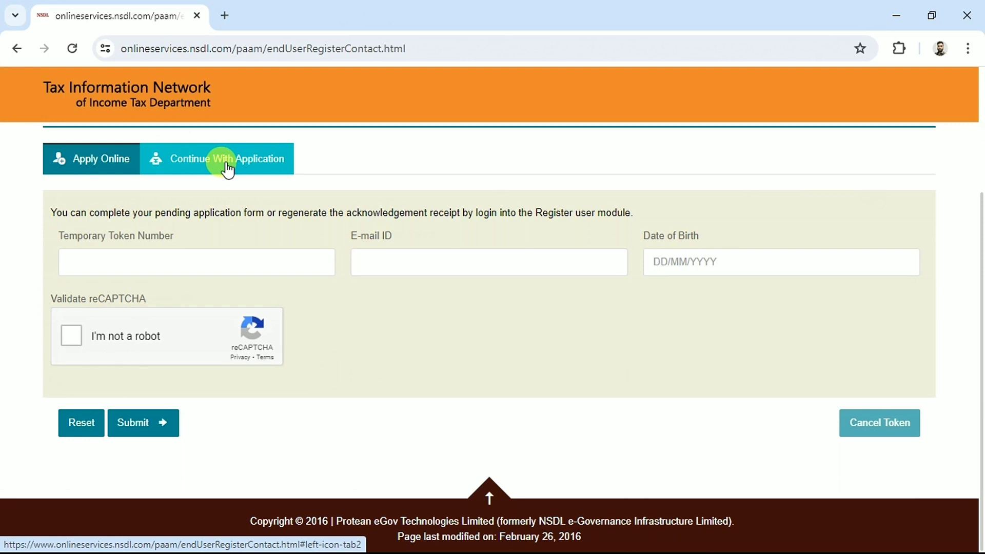
Step: Start a new online application with type New PAN - Indian Citizen (Form 49A) and category INDIVIDUAL
click(84, 161)
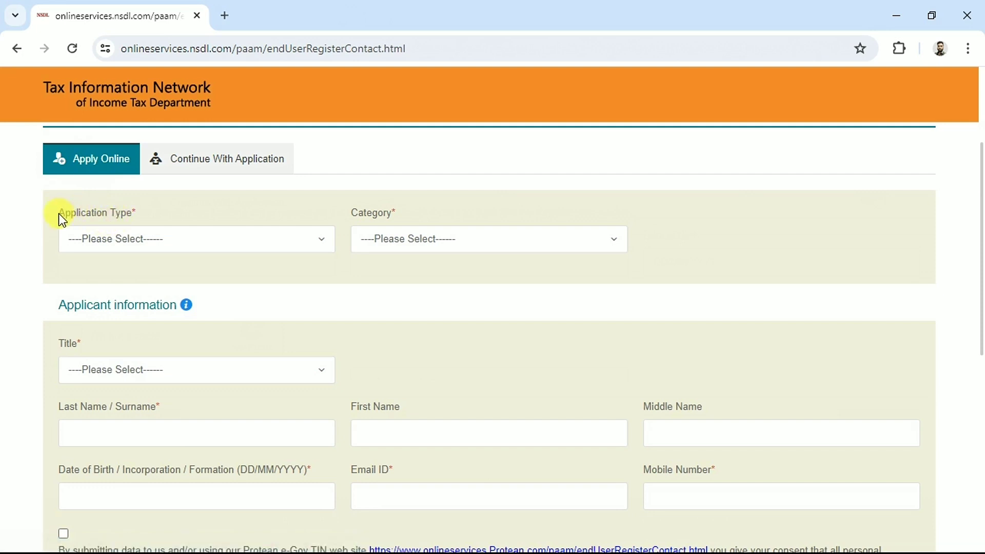
drag(122, 215, 136, 245)
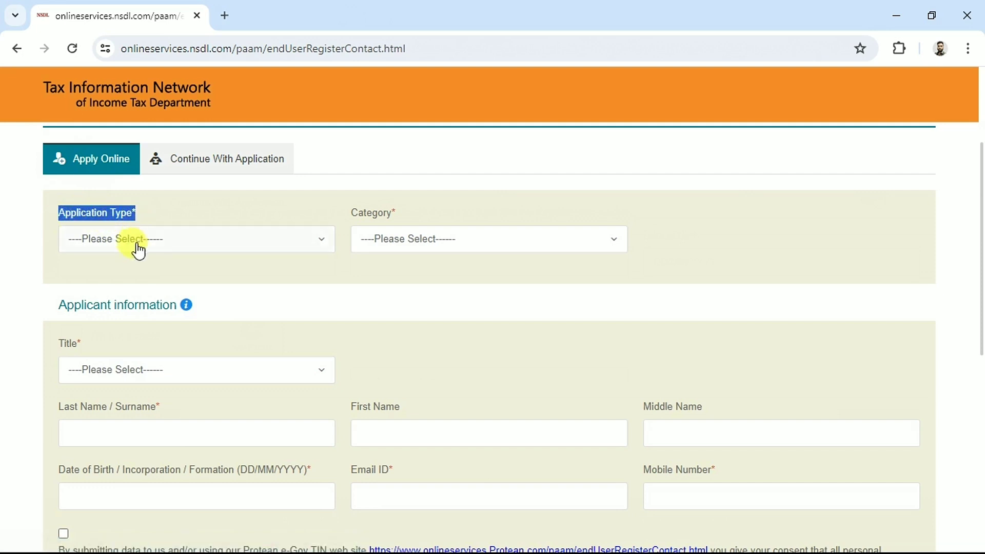
click(122, 249)
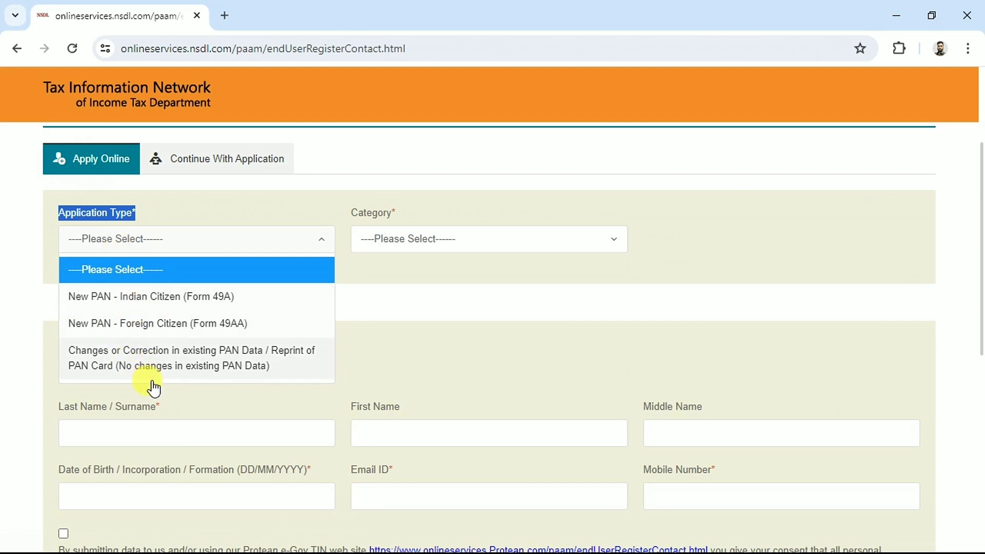
click(207, 307)
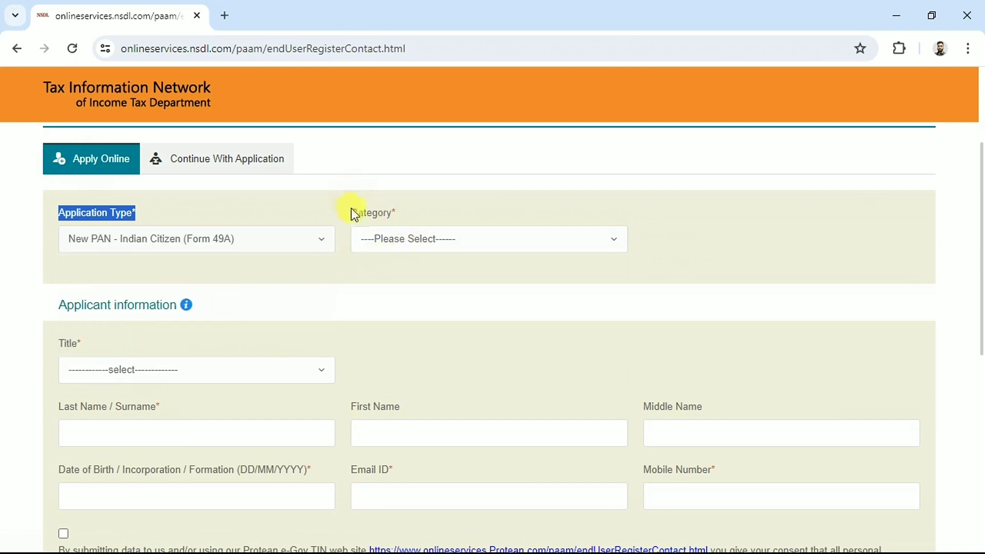
drag(351, 211, 389, 222)
click(389, 240)
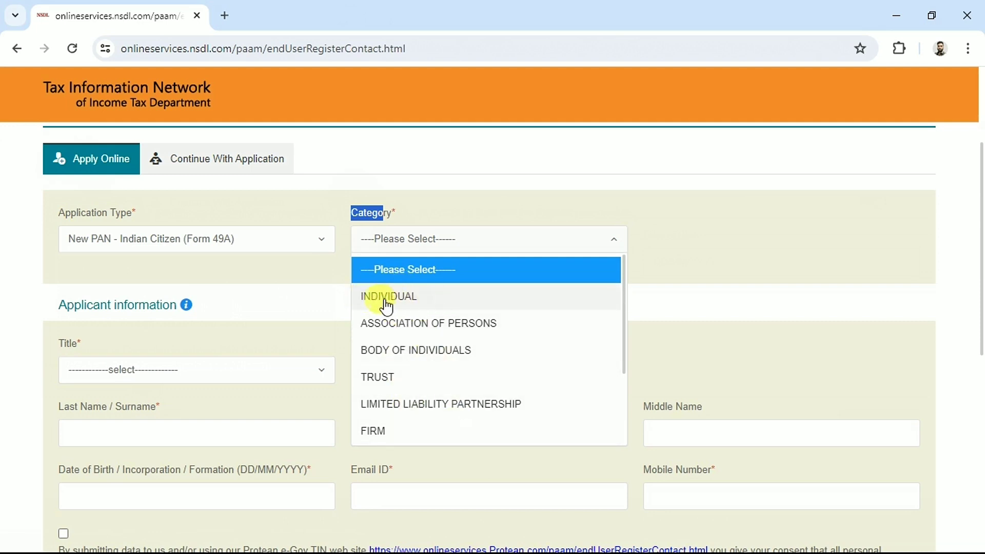
click(402, 307)
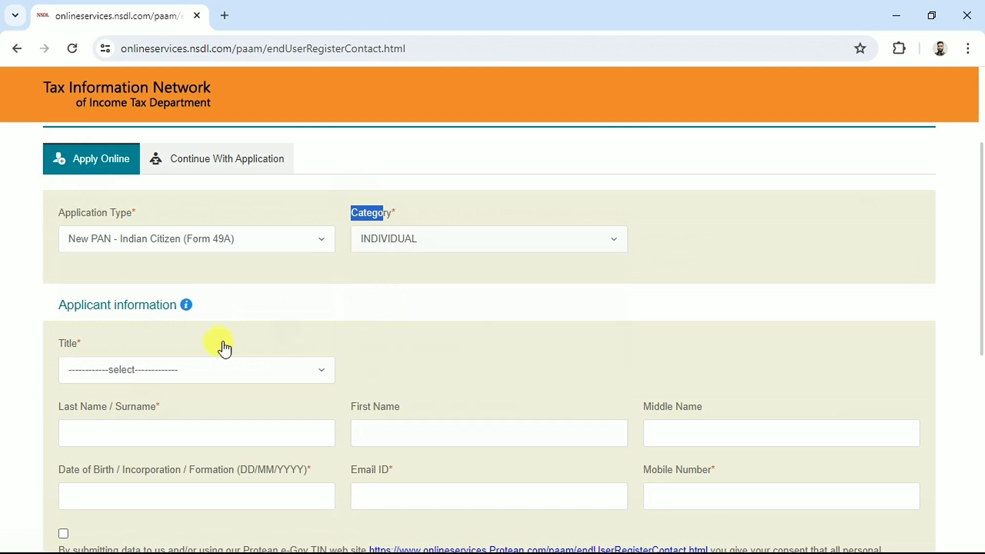
Step: Set the applicant's title to Shri in the Applicant information section
drag(56, 312, 214, 317)
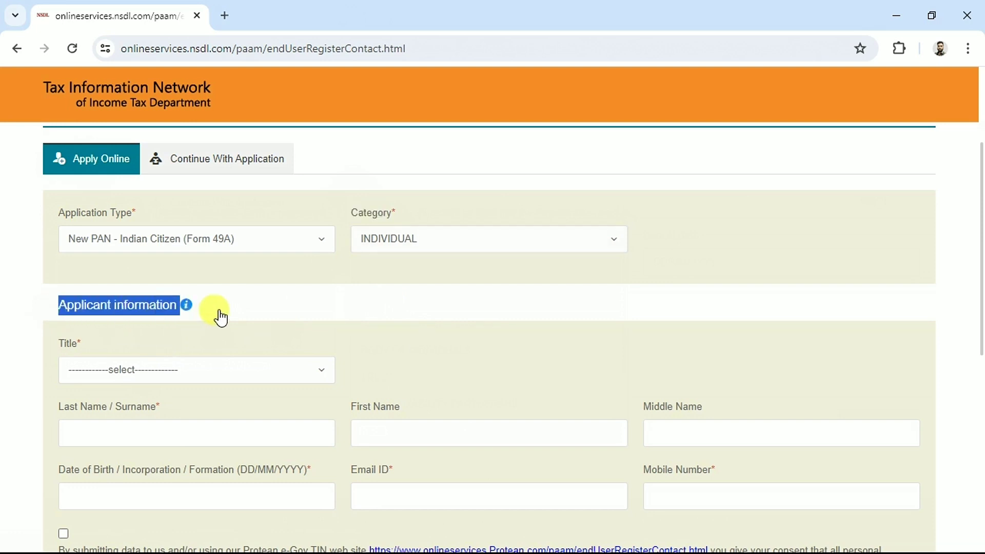
scroll(978, 272, down, 3)
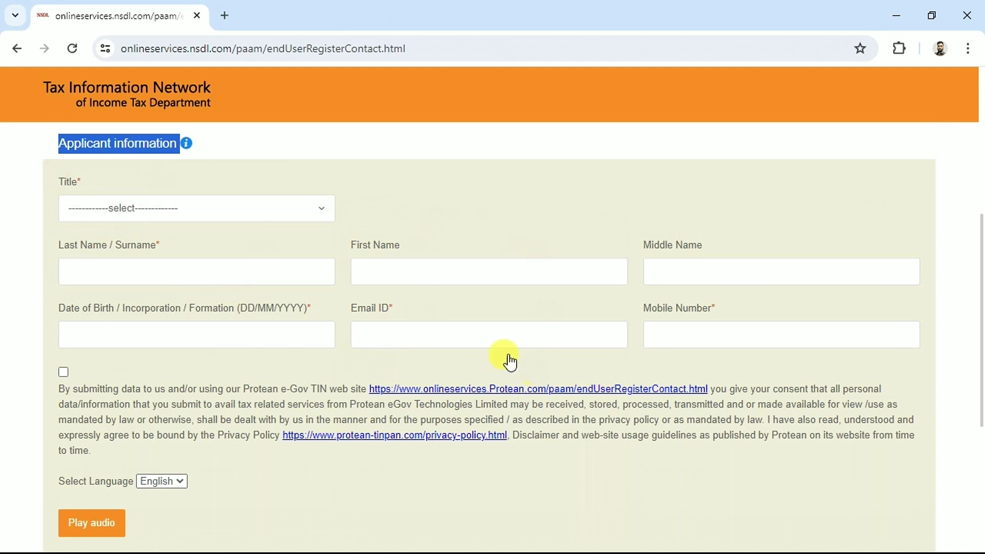
drag(76, 178, 114, 217)
click(114, 217)
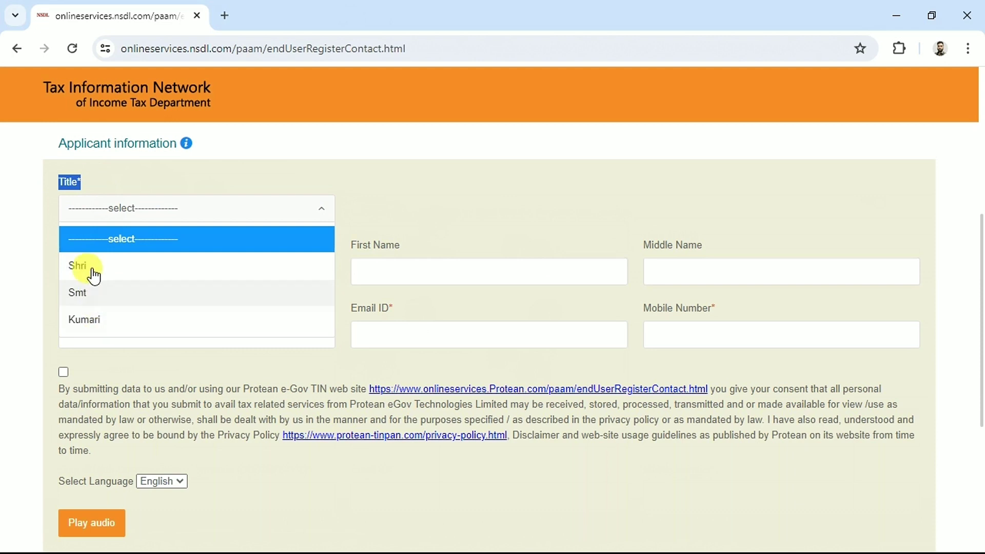
click(72, 271)
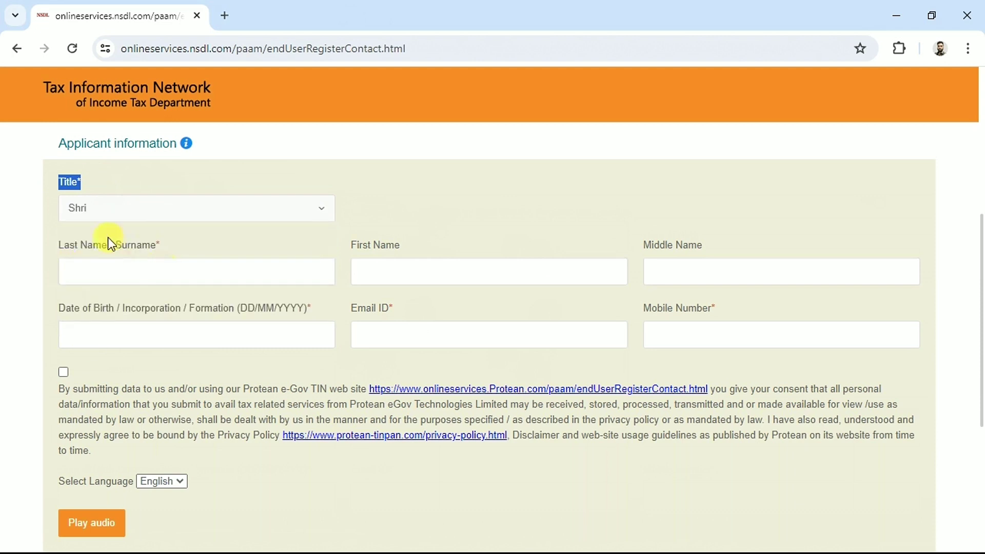
drag(54, 248, 189, 262)
click(105, 278)
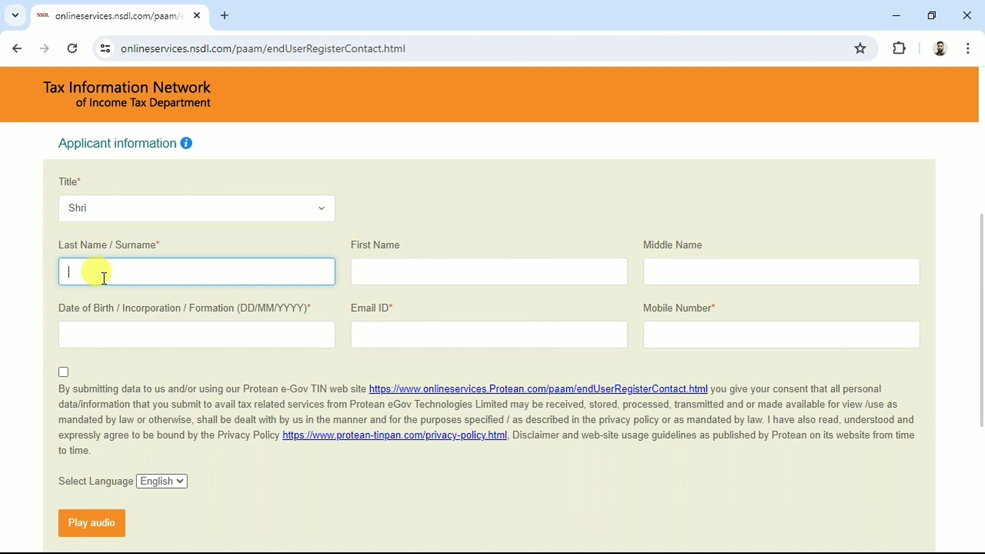
drag(346, 247, 709, 259)
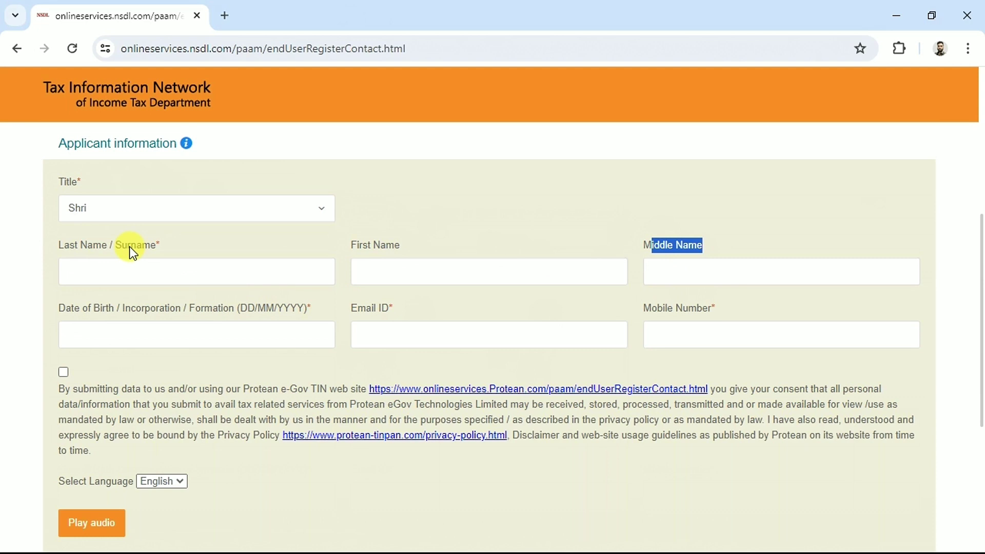
click(146, 250)
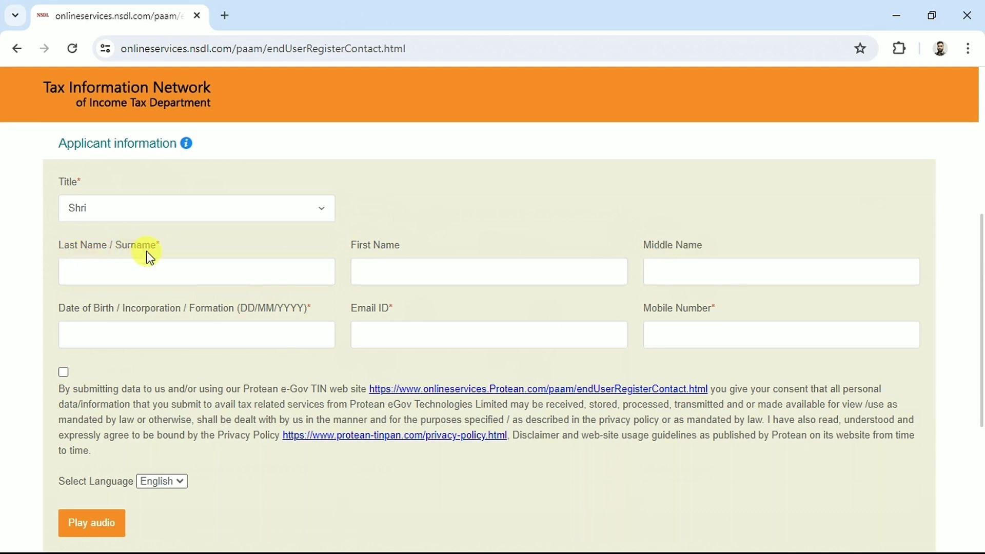
drag(53, 244, 169, 257)
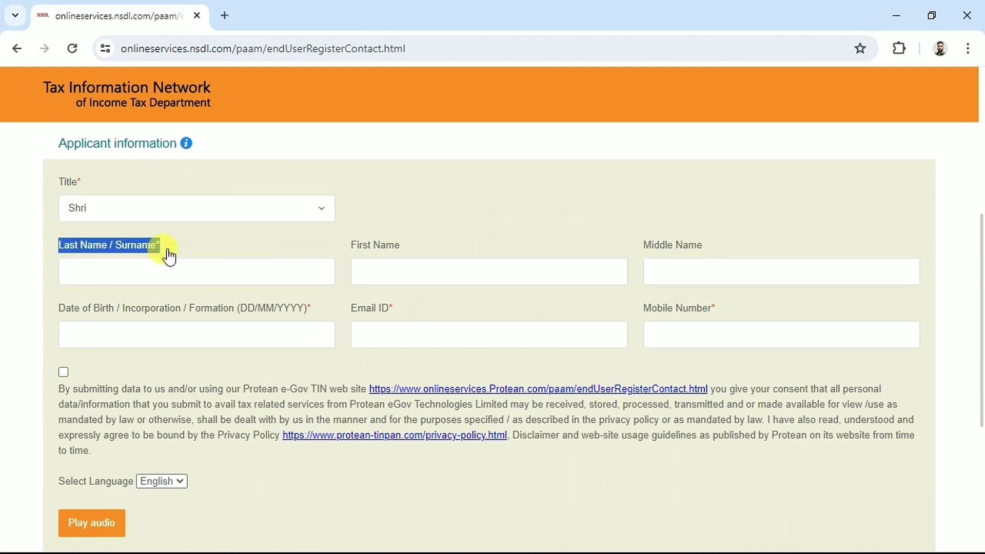
click(154, 263)
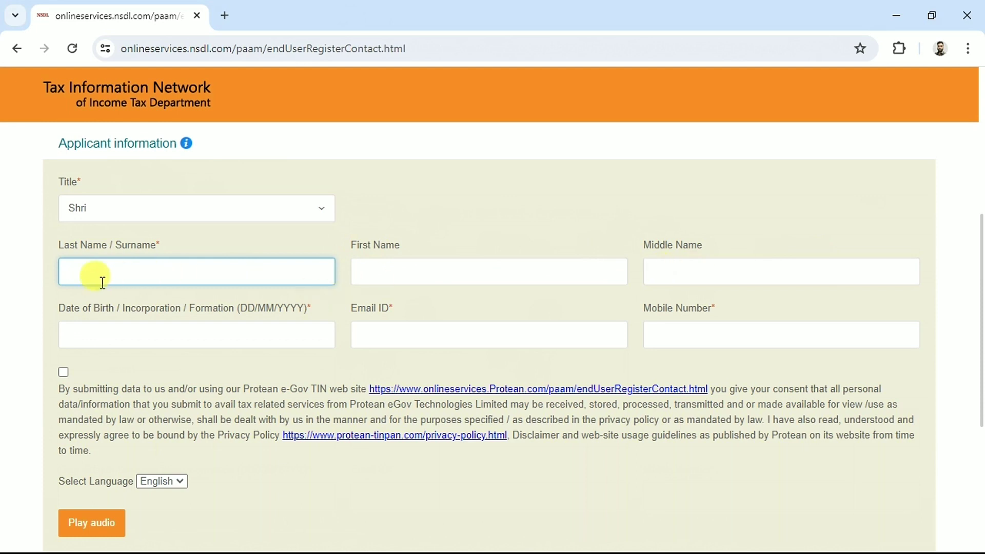
Step: Enter the applicant's date of birth using the date picker
drag(59, 309, 167, 310)
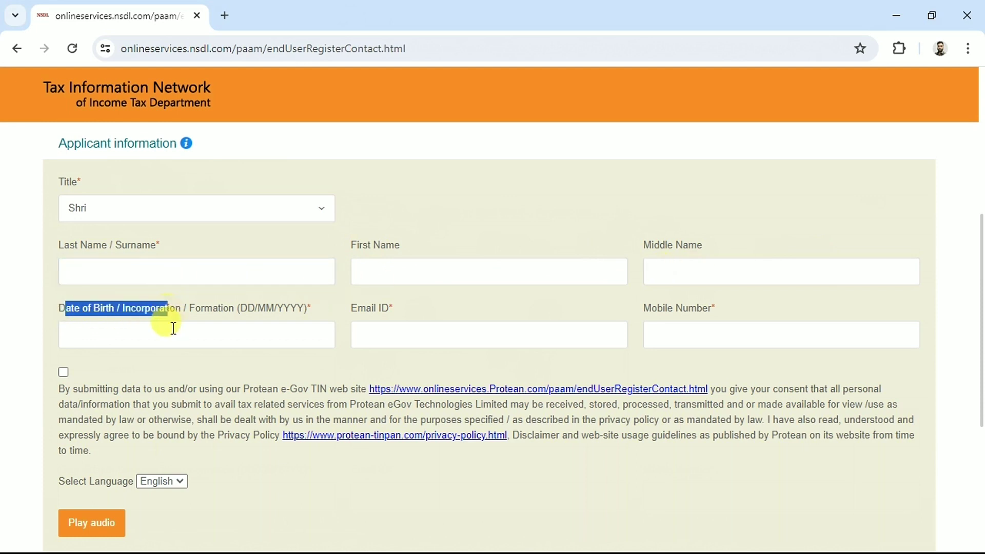
click(109, 336)
click(199, 391)
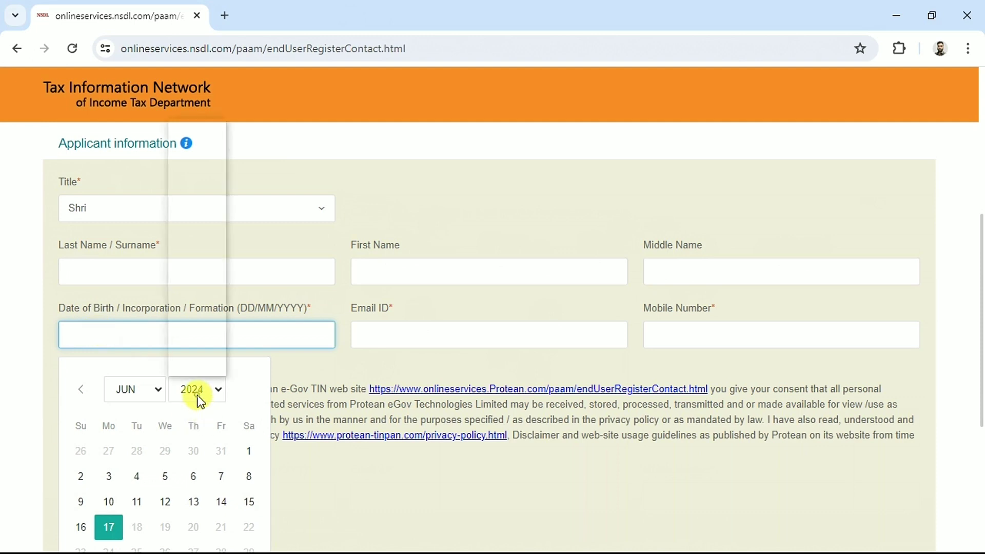
scroll(224, 201, up, 5)
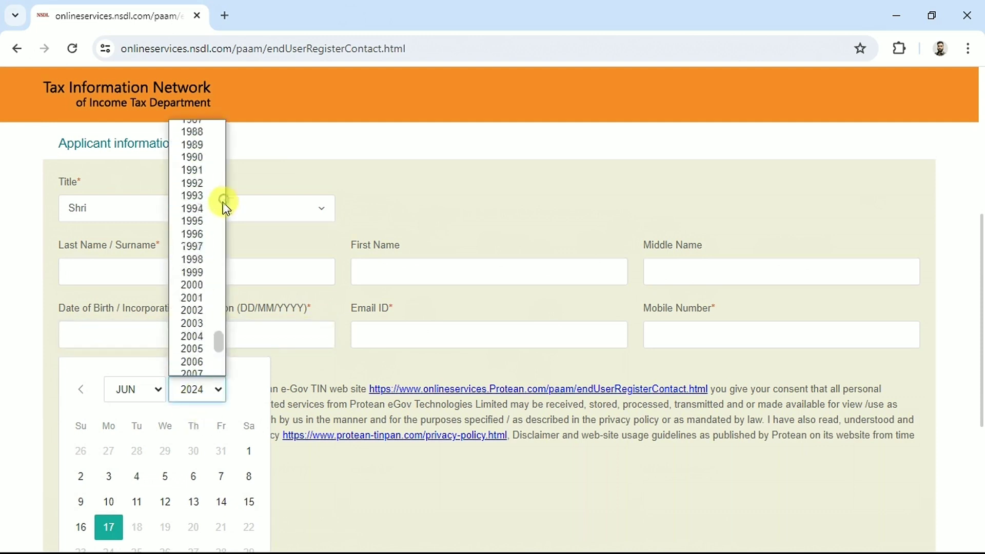
click(199, 270)
click(164, 454)
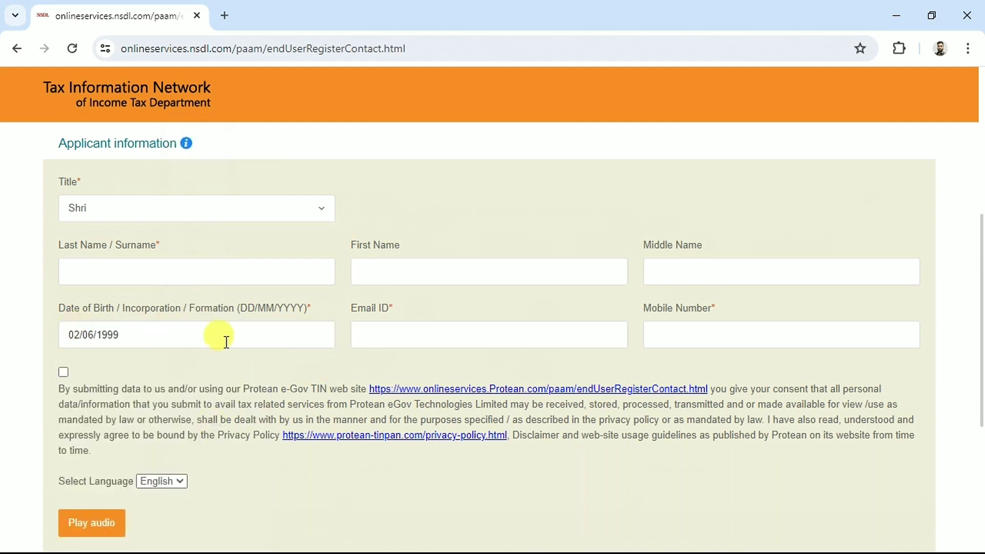
Step: Accept the data consent declaration, complete the reCAPTCHA check, and submit the applicant registration
click(396, 336)
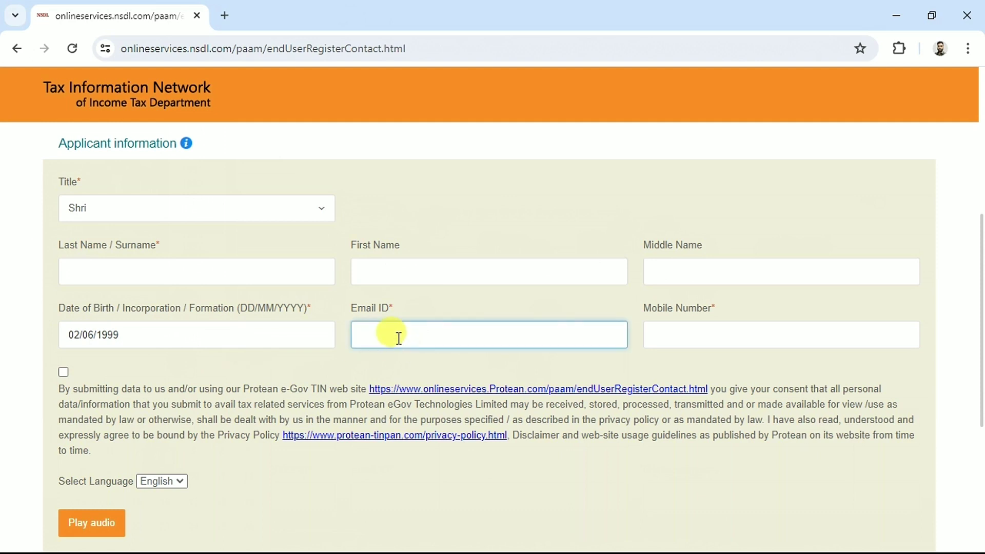
click(667, 331)
scroll(980, 447, down, 5)
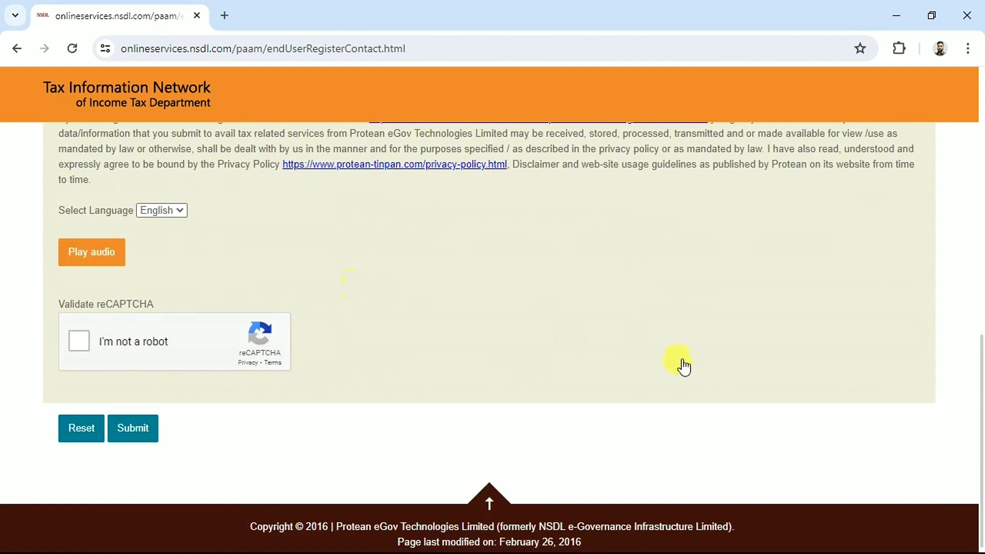
drag(975, 446, 975, 402)
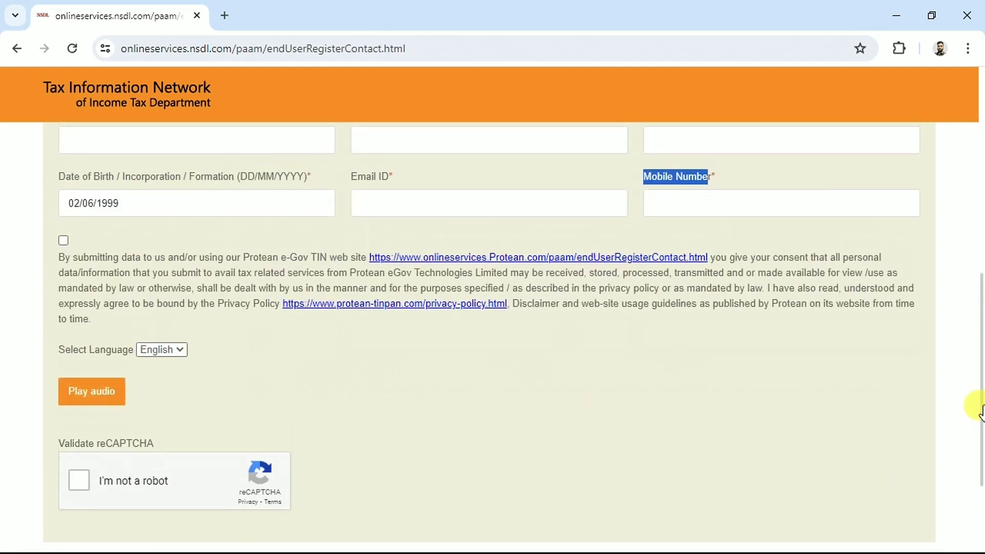
click(63, 239)
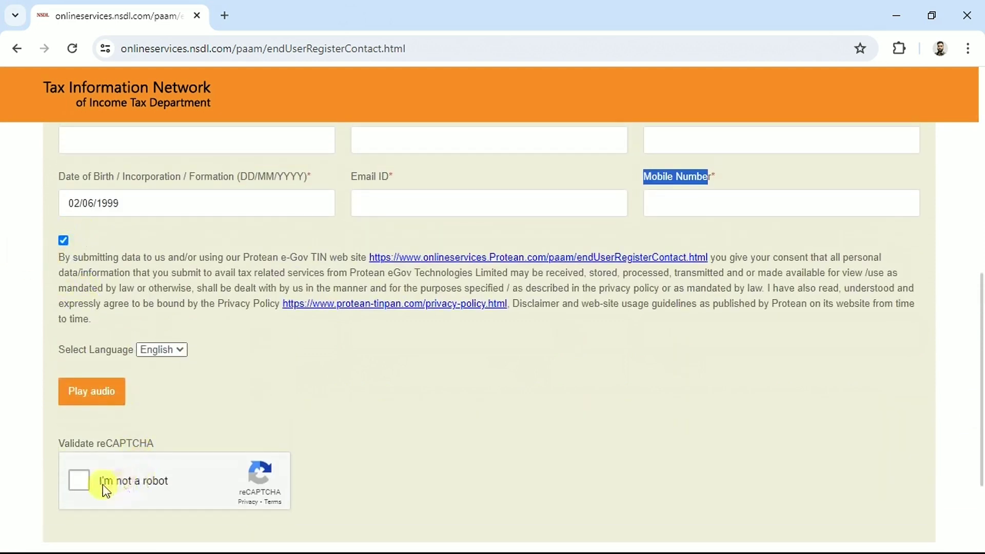
click(83, 483)
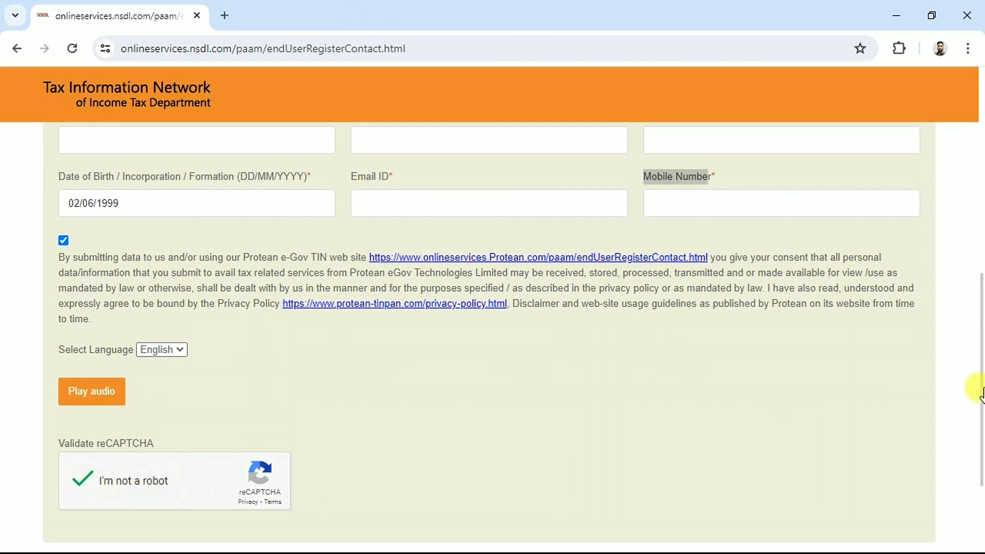
drag(978, 391, 979, 479)
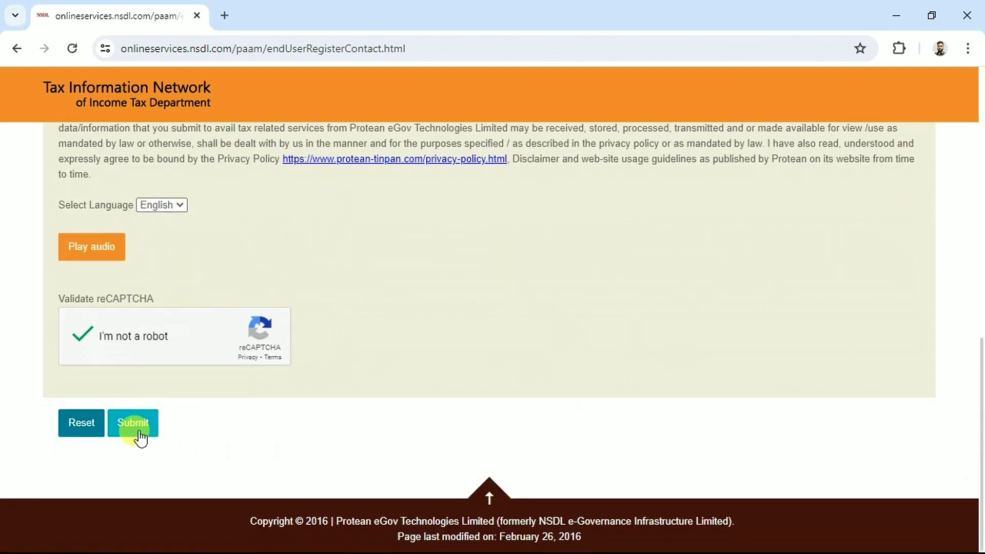
click(139, 439)
Step: Review the generated token number and continue with the PAN application form
drag(182, 300, 581, 304)
click(580, 303)
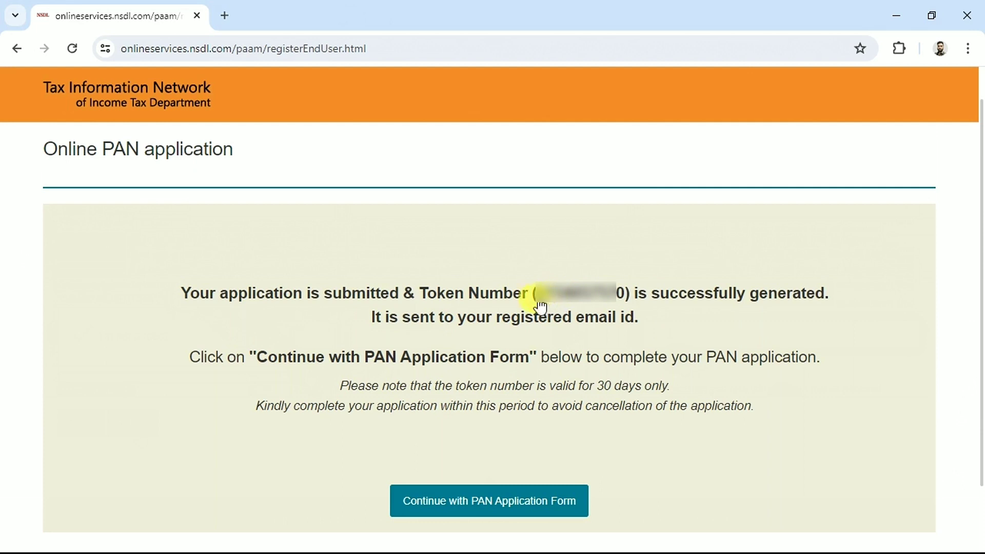
drag(540, 307, 624, 305)
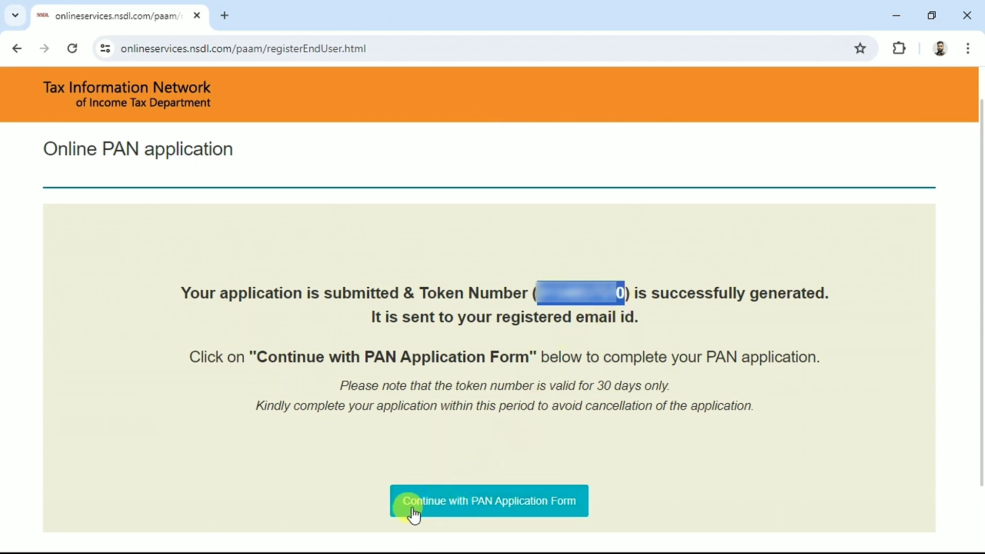
click(502, 511)
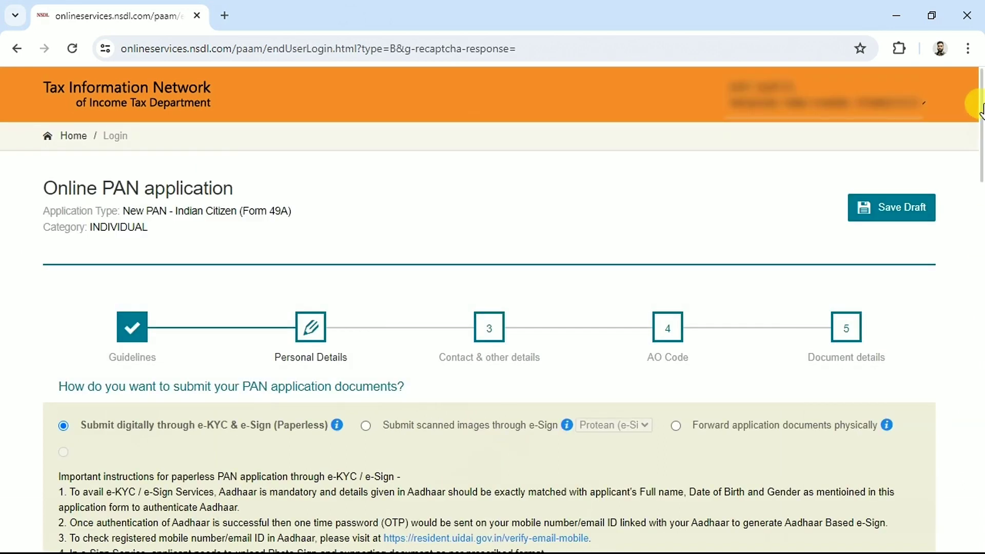
Step: Choose to submit the PAN application documents as scanned images through e-Sign
drag(980, 108, 967, 144)
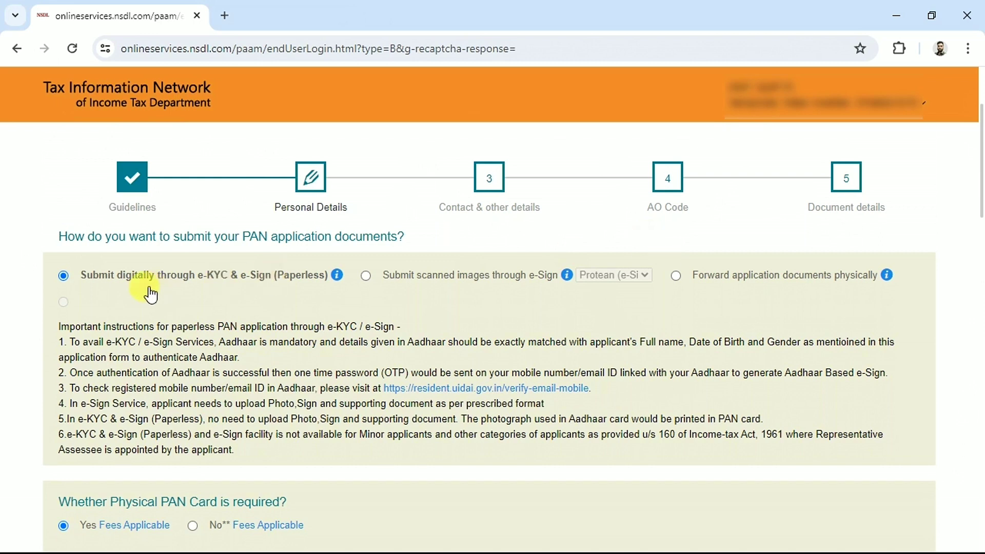
drag(89, 276, 758, 275)
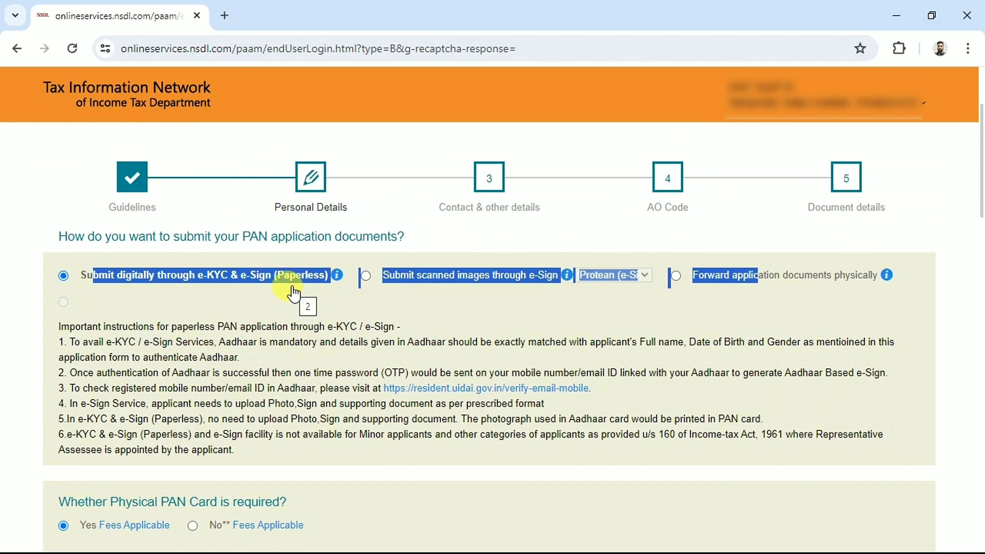
click(138, 294)
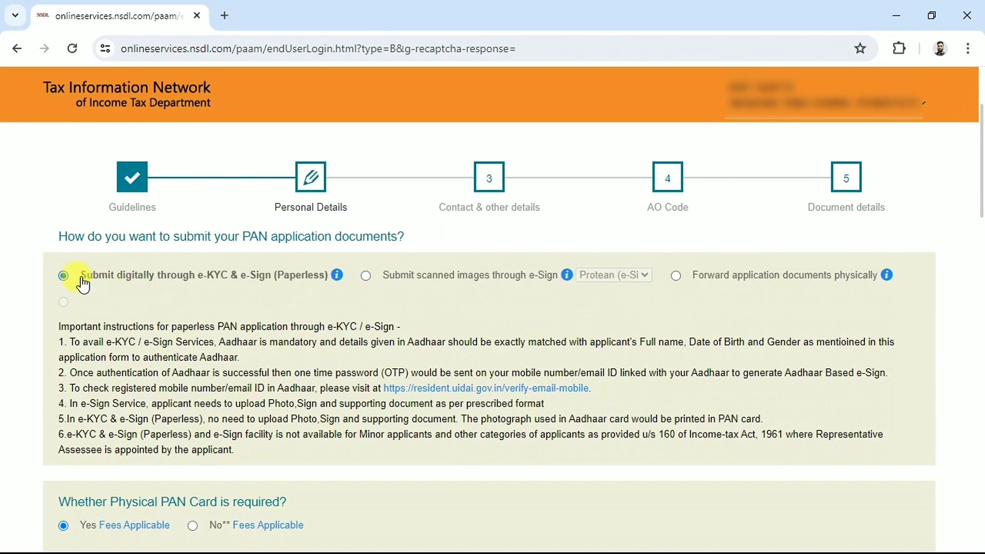
drag(83, 285, 307, 282)
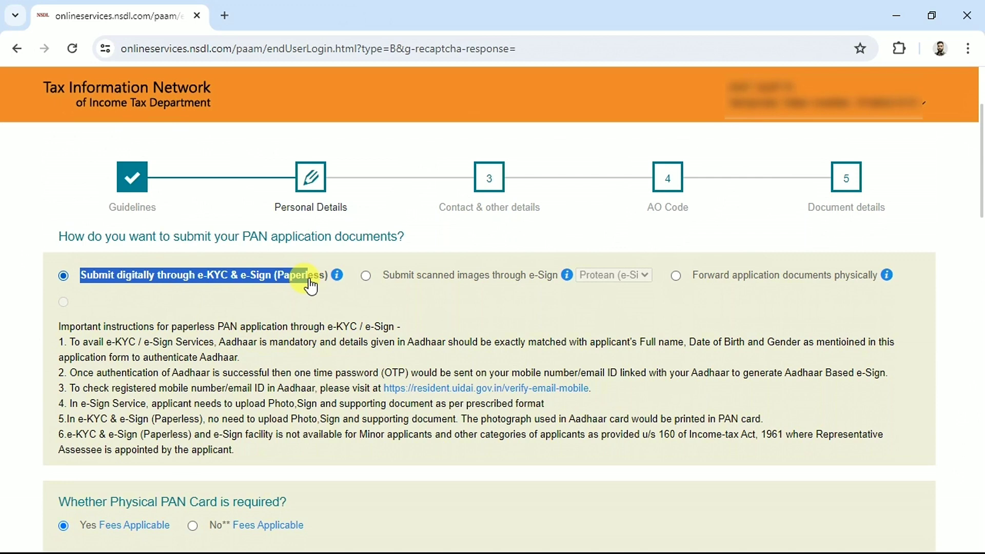
click(83, 286)
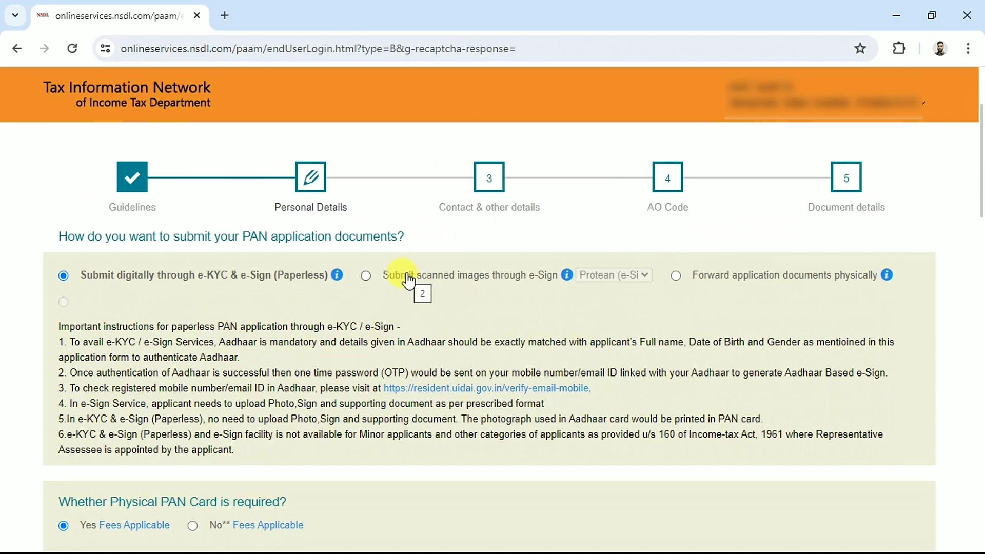
click(370, 277)
drag(385, 277, 547, 294)
click(432, 294)
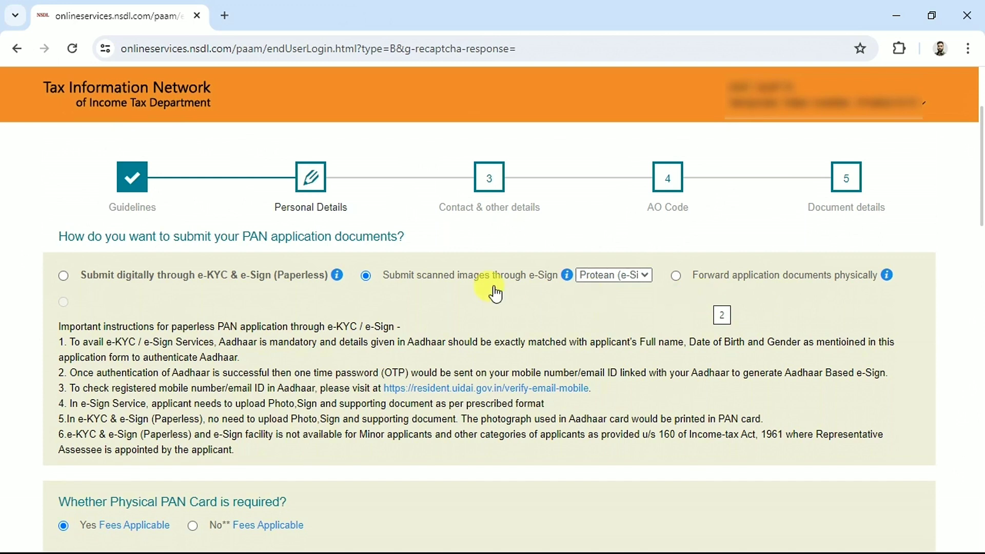
drag(384, 277, 512, 288)
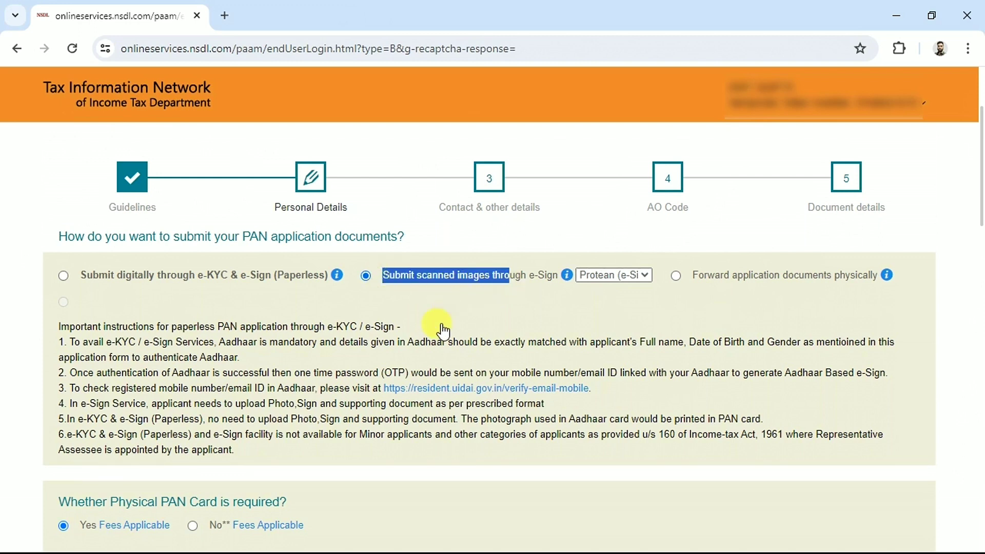
Step: Review the physical PAN card requirement and the fields for the Aadhaar last four digits and name as per Aadhaar
scroll(980, 131, down, 6)
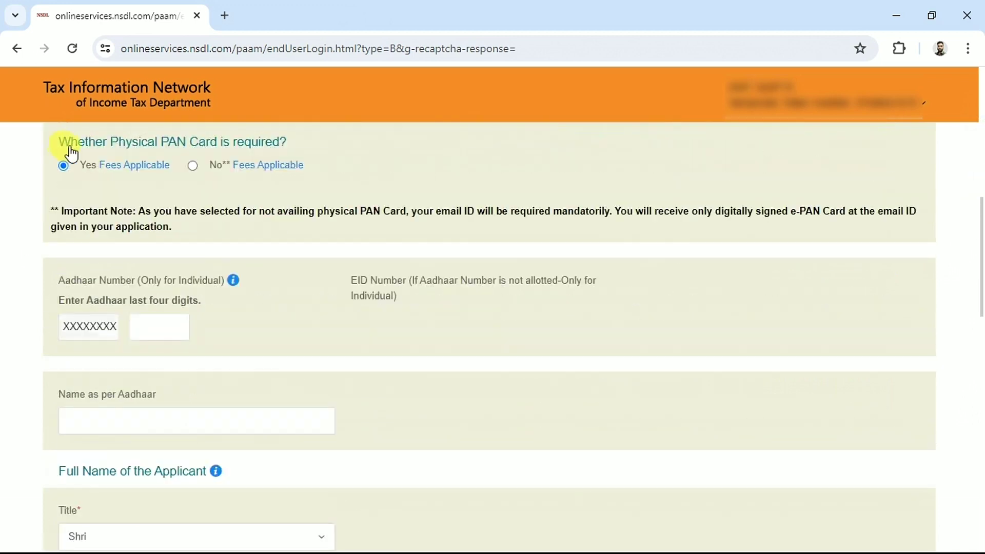
drag(69, 144, 268, 145)
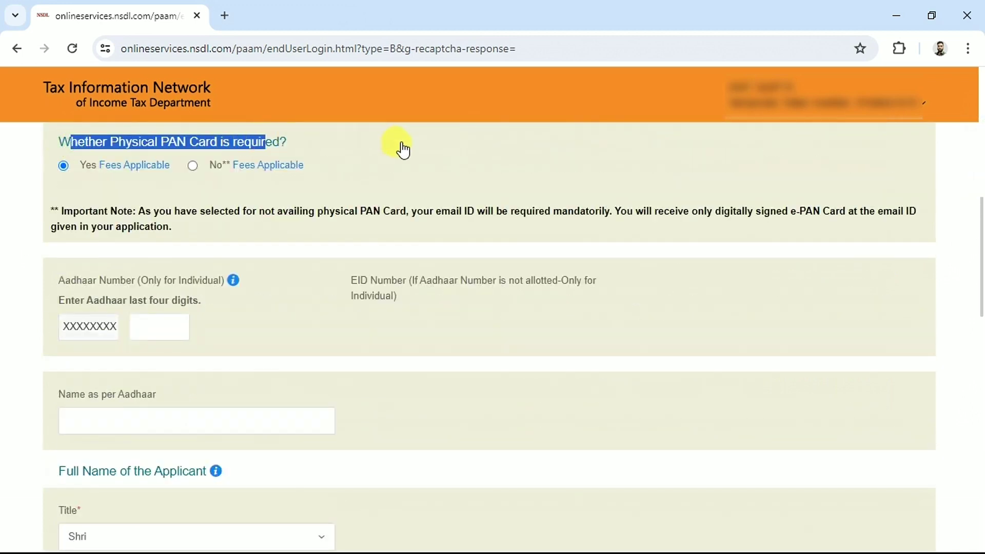
click(402, 150)
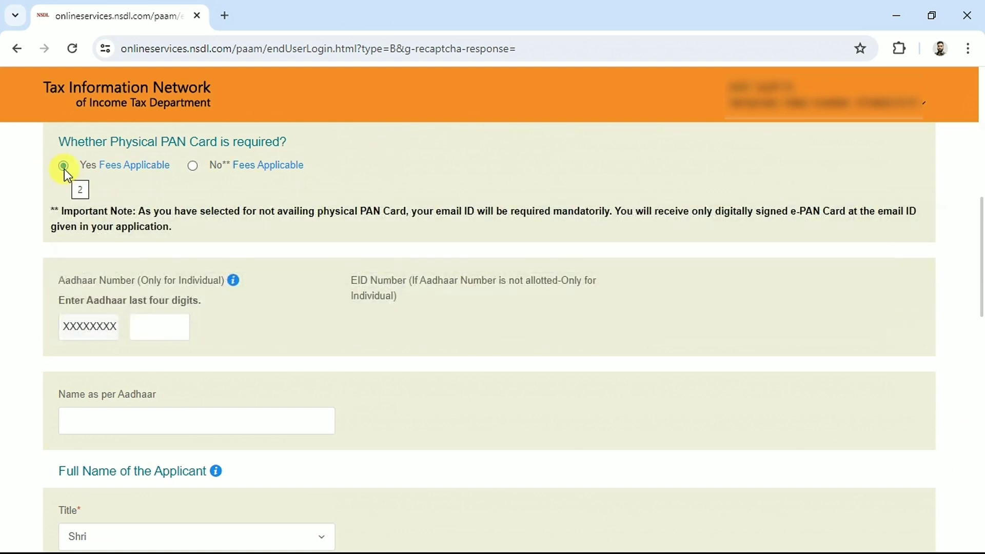
click(193, 169)
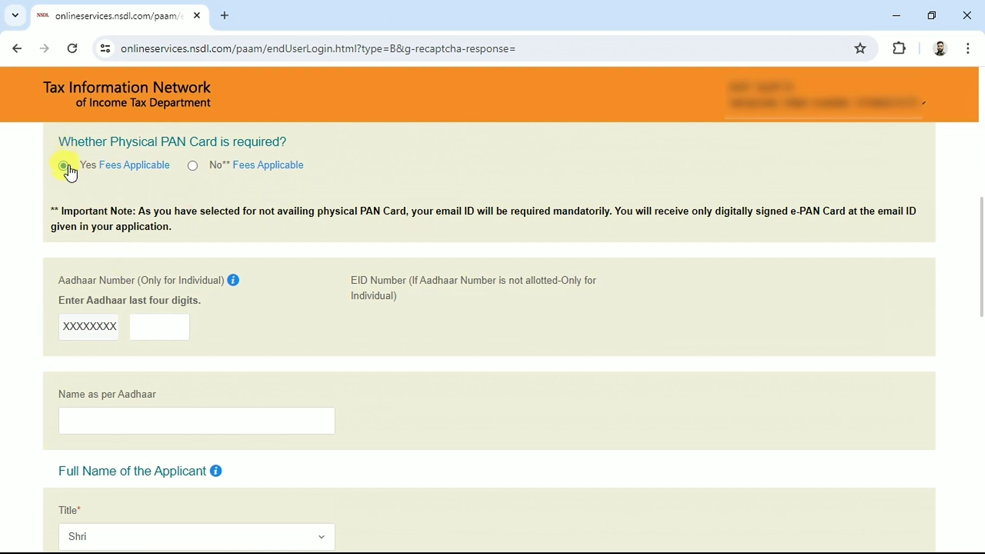
drag(124, 285, 150, 285)
drag(105, 302, 137, 304)
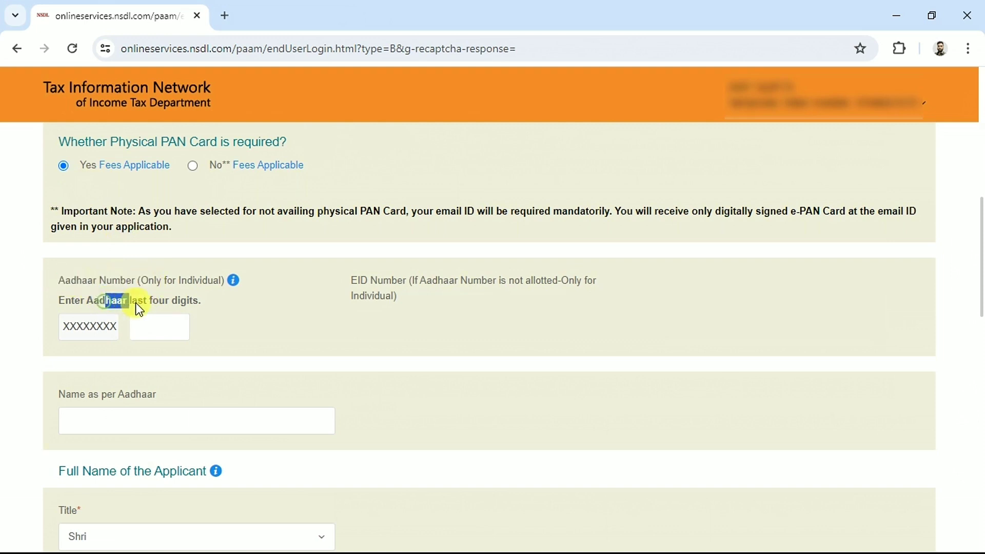
click(154, 327)
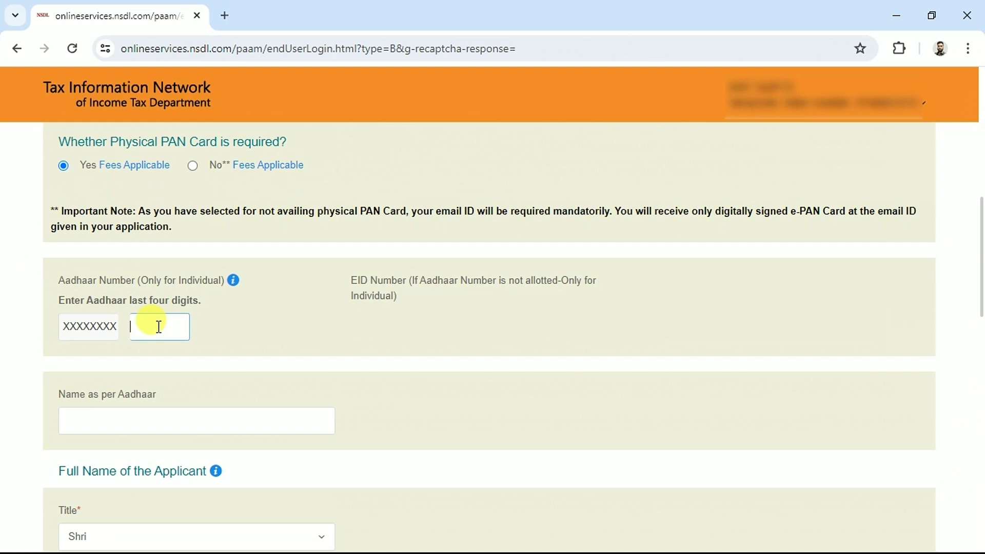
drag(57, 396, 163, 402)
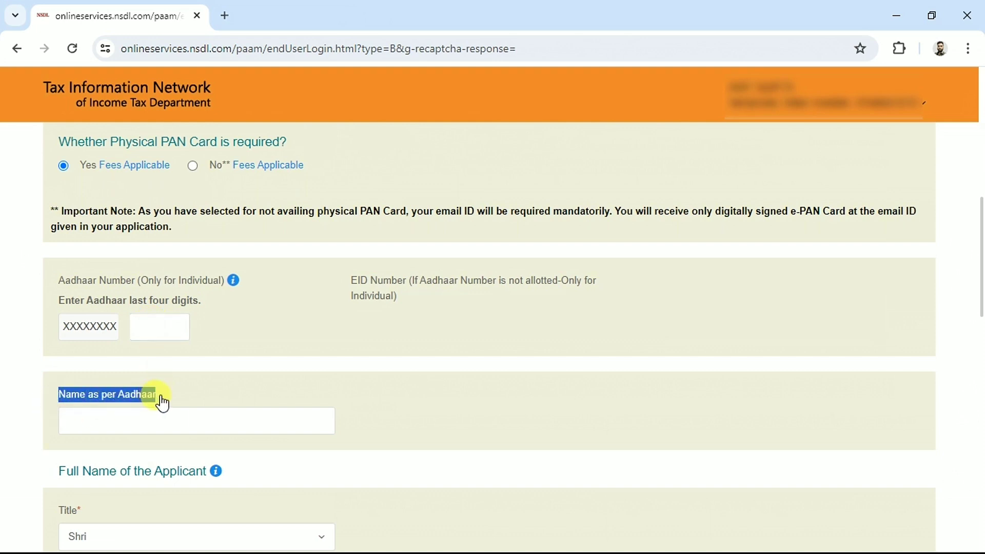
click(137, 418)
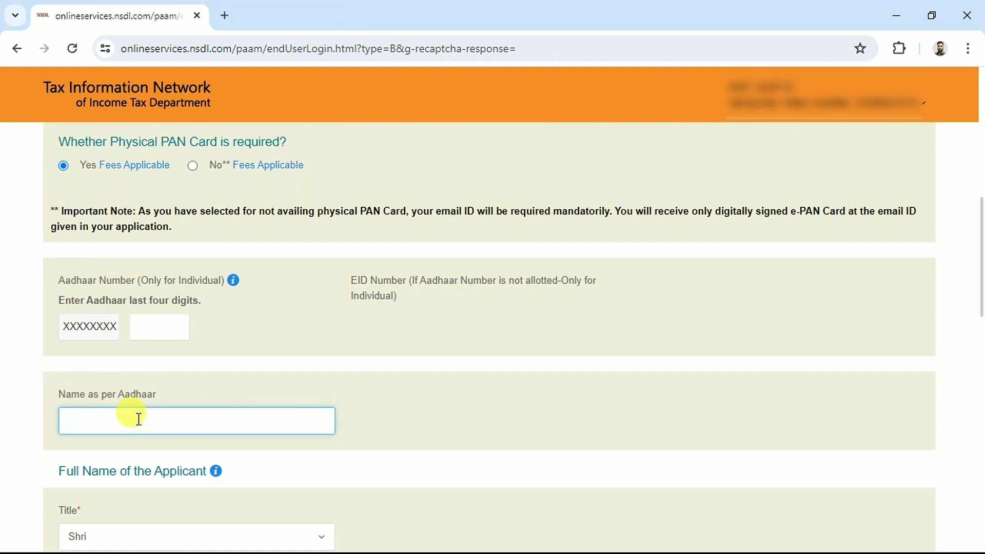
Step: Check the applicant's title, surname, first name and the name to print on the PAN card
scroll(154, 308, down, 6)
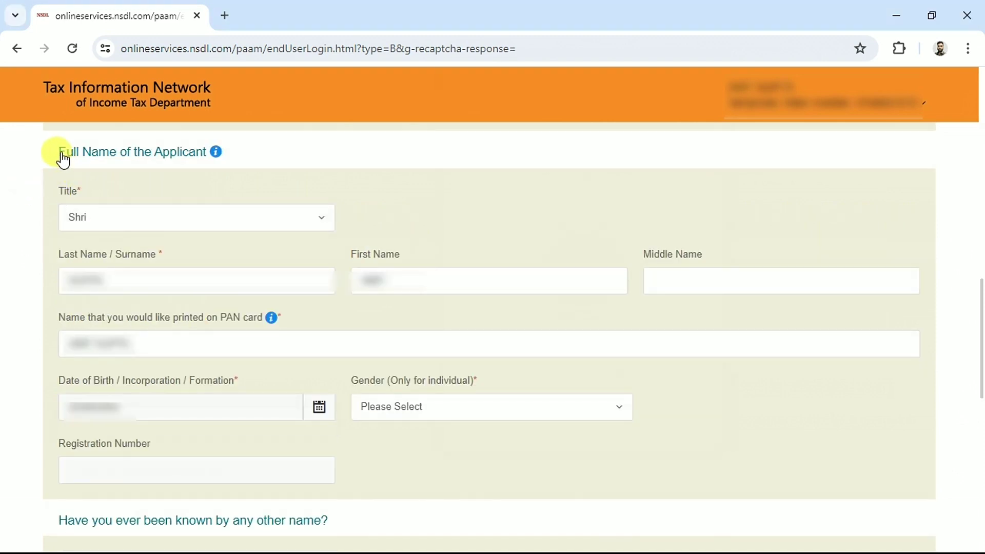
drag(62, 159, 196, 170)
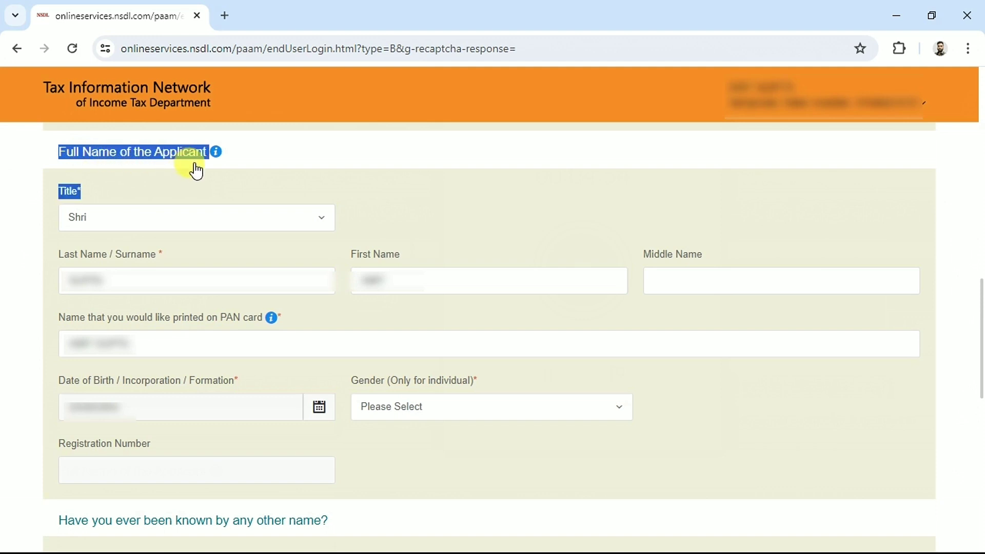
click(507, 202)
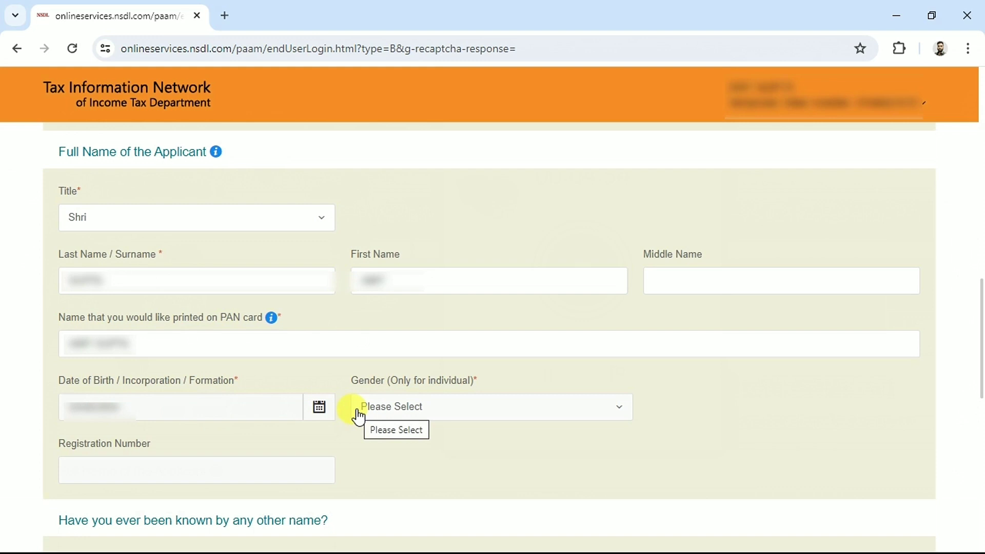
click(81, 272)
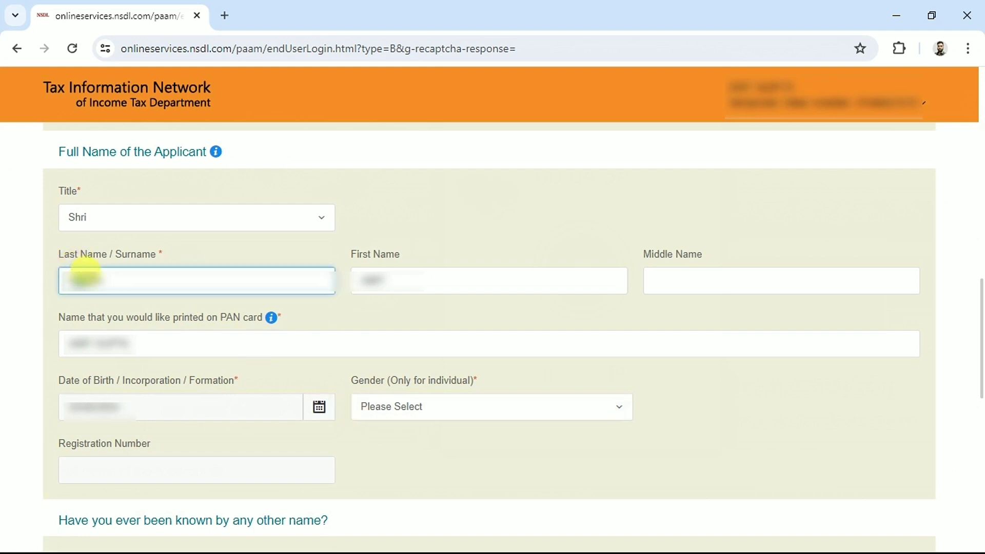
click(380, 283)
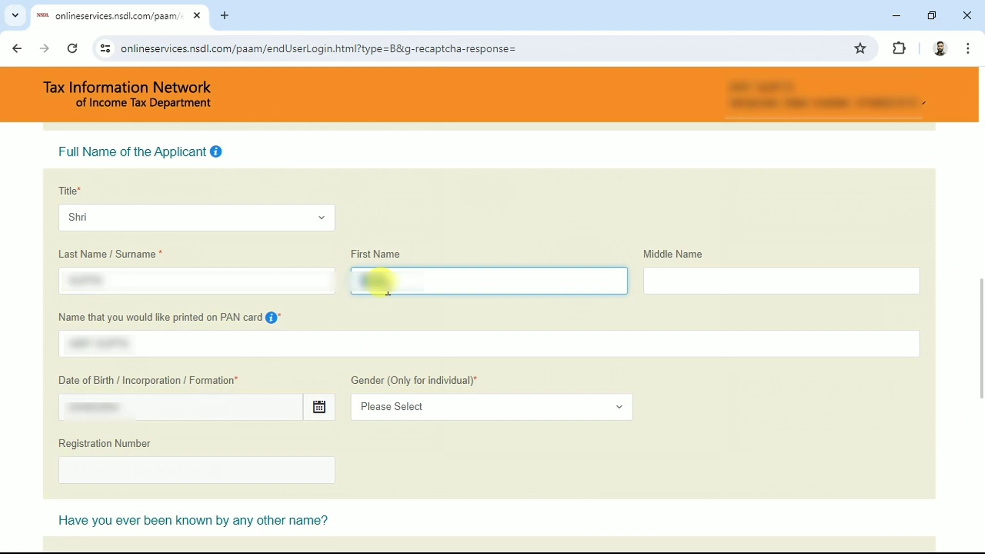
double_click(380, 282)
drag(63, 318, 254, 322)
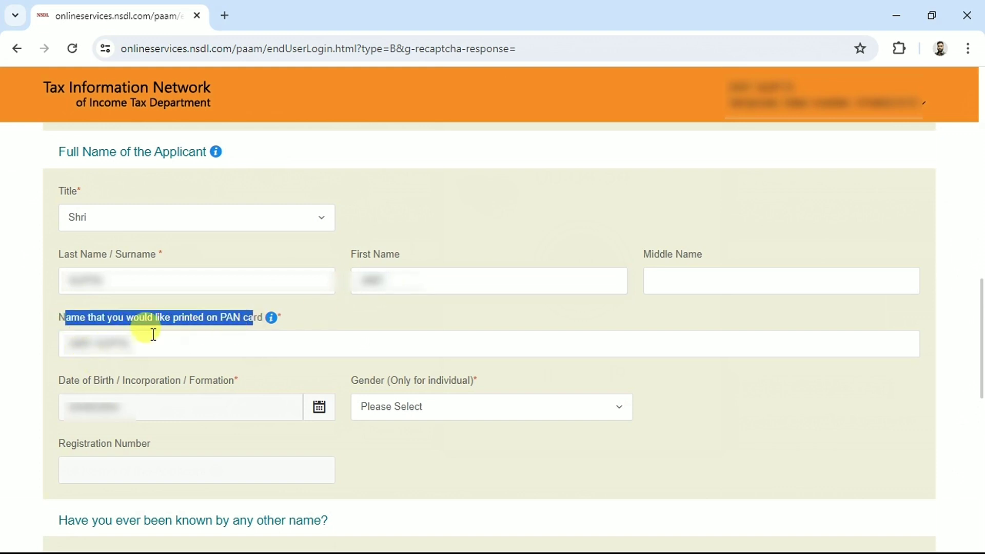
click(75, 341)
drag(74, 341, 149, 341)
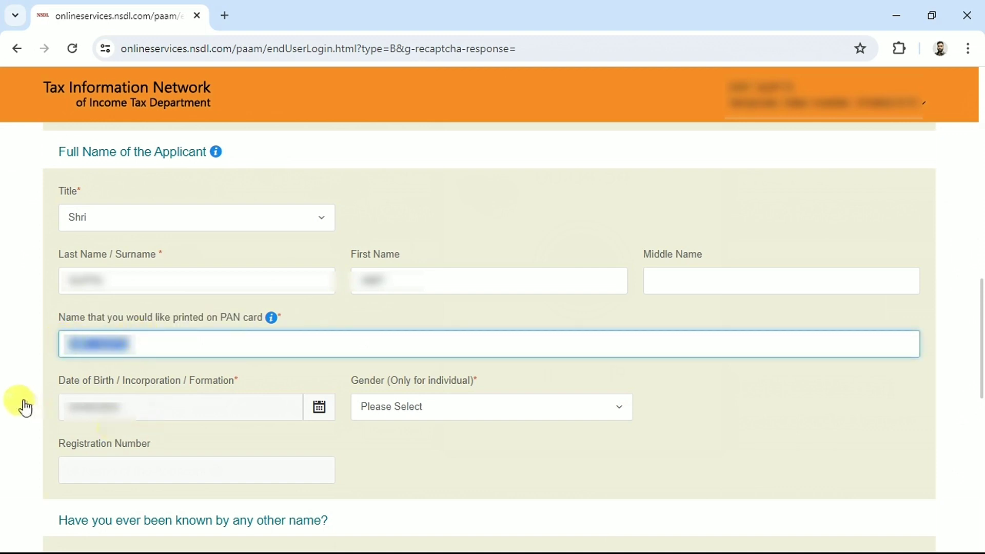
Step: Set the applicant's gender to Male and check the Registration Number field
click(414, 417)
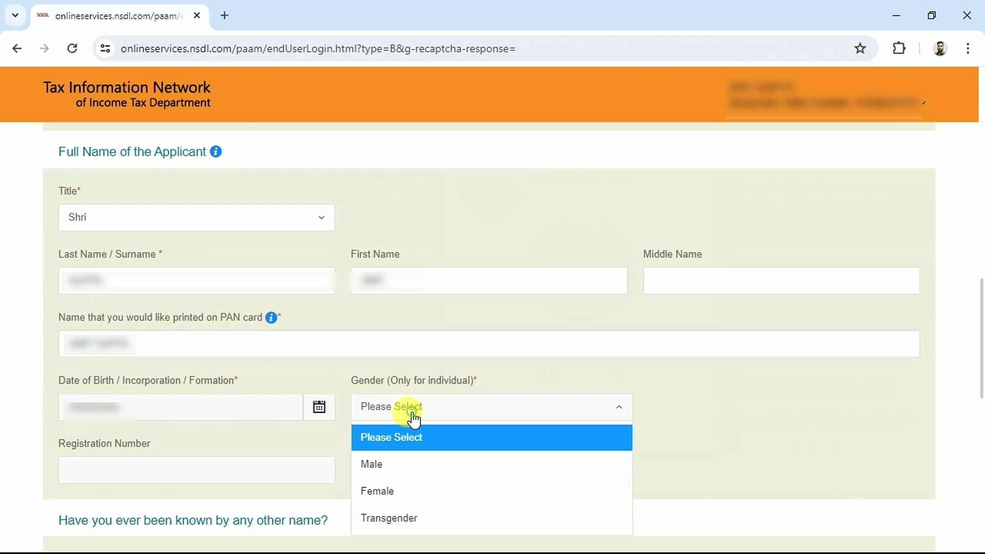
click(390, 466)
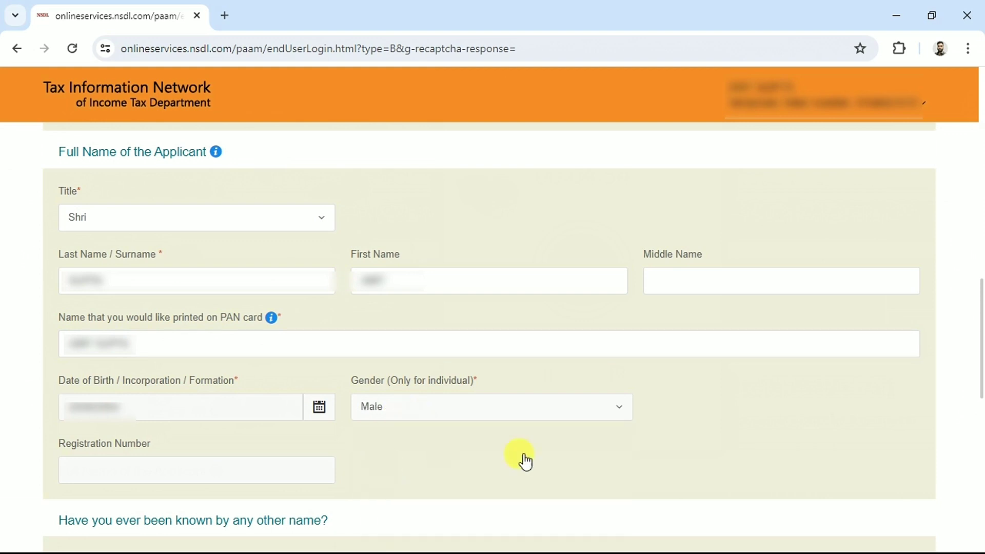
drag(66, 443, 118, 487)
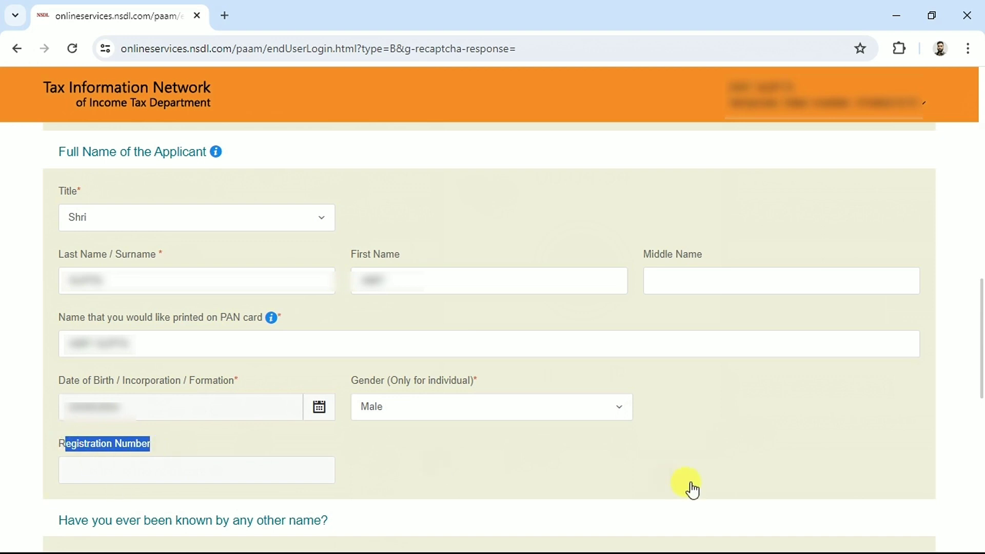
Step: Review the questions about being known by any other name and about the mother being a single parent
scroll(66, 172, down, 5)
drag(65, 172, 287, 173)
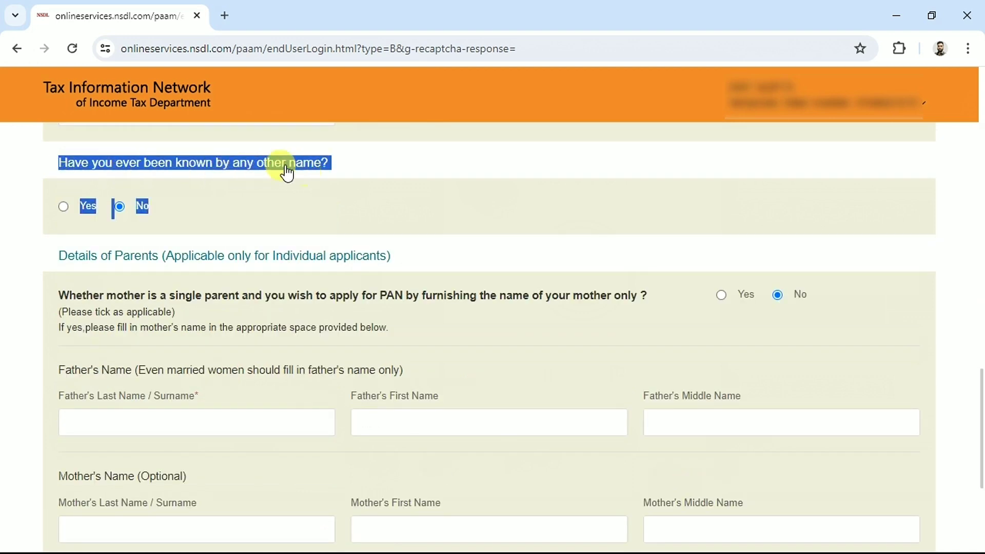
click(184, 173)
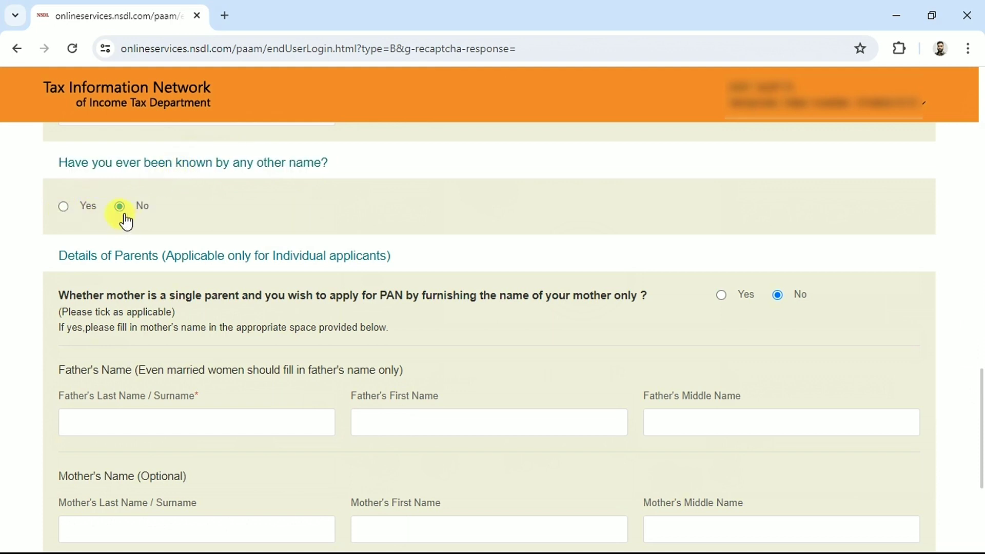
drag(68, 257, 311, 266)
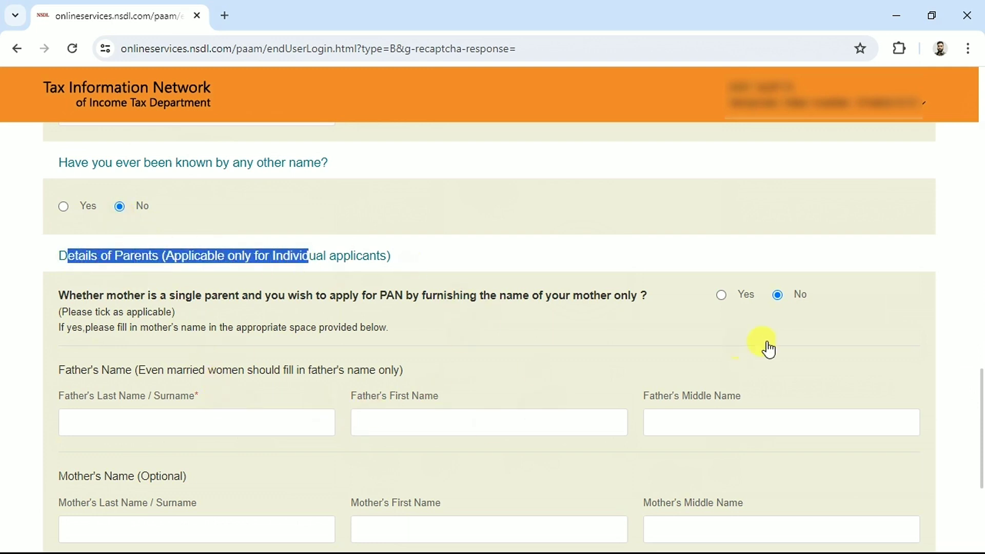
scroll(980, 385, down, 3)
drag(84, 149, 282, 165)
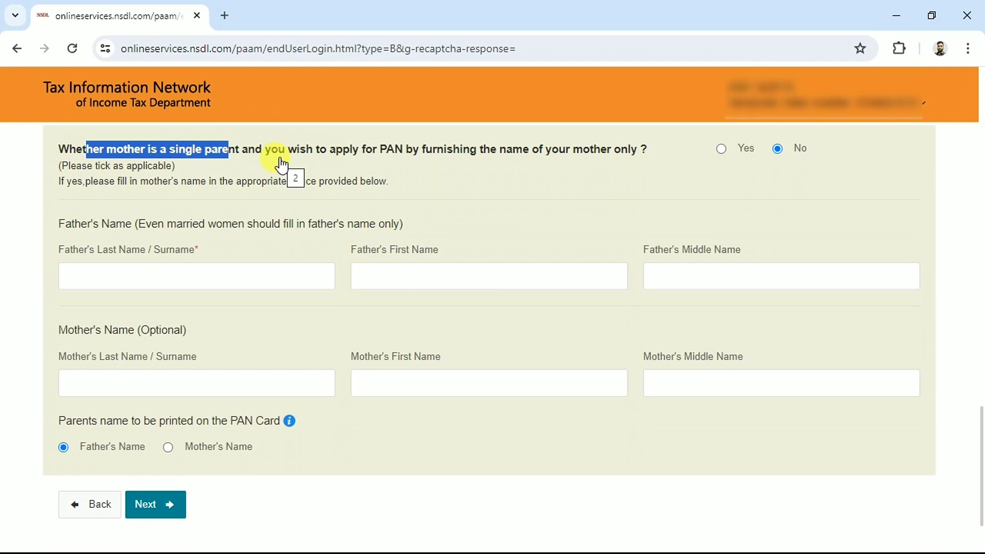
drag(282, 165, 816, 167)
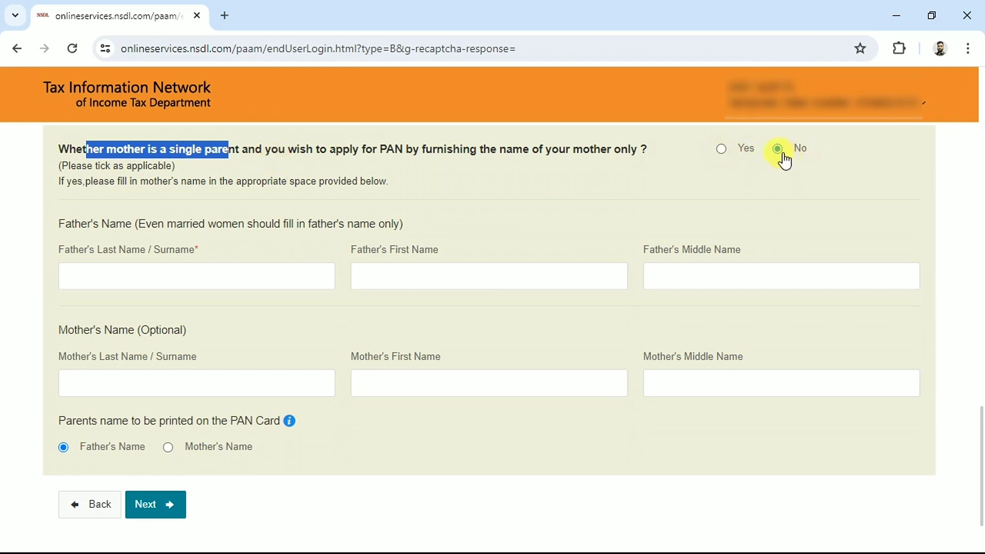
Step: Examine the father's last name, first name and middle name fields in the parents' details
drag(71, 226, 167, 254)
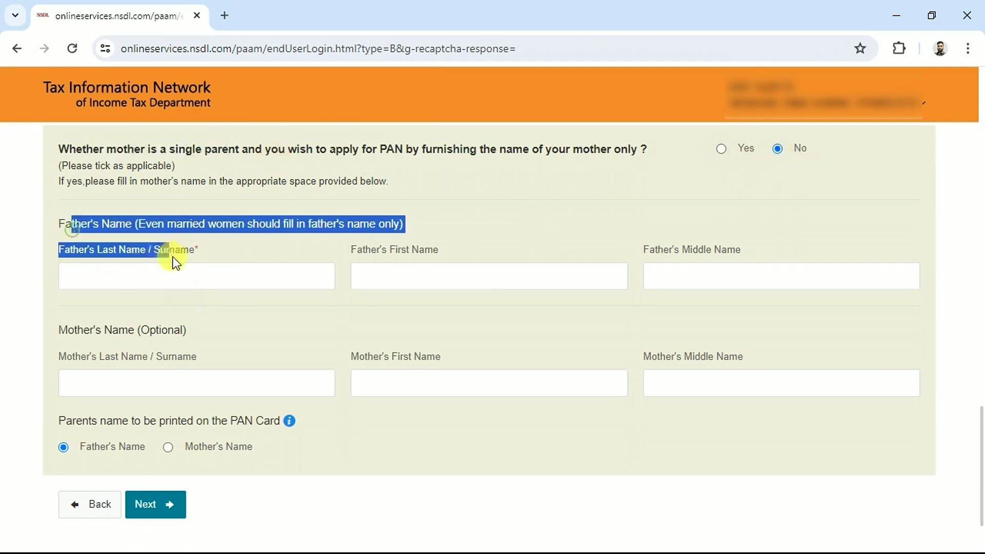
click(147, 252)
click(146, 285)
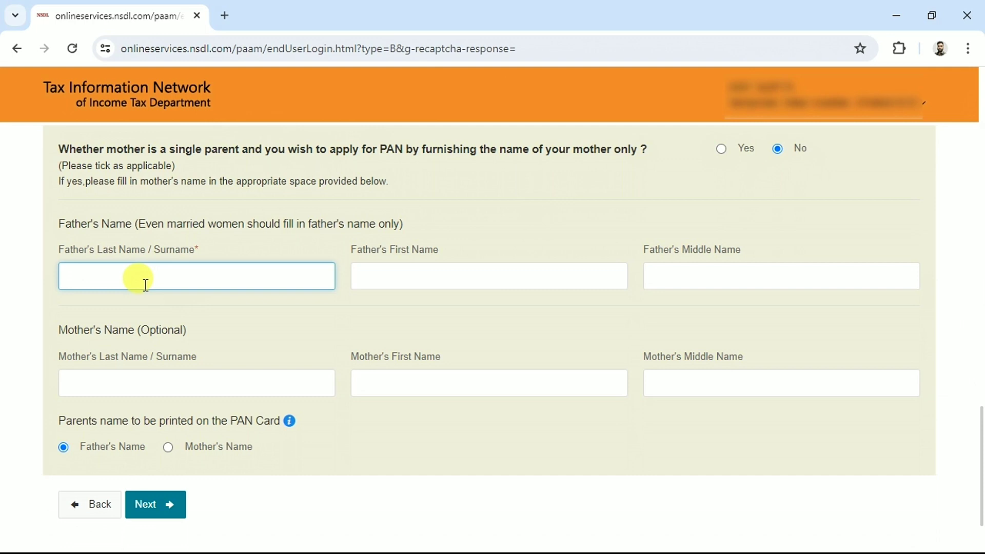
drag(103, 251, 158, 248)
click(125, 272)
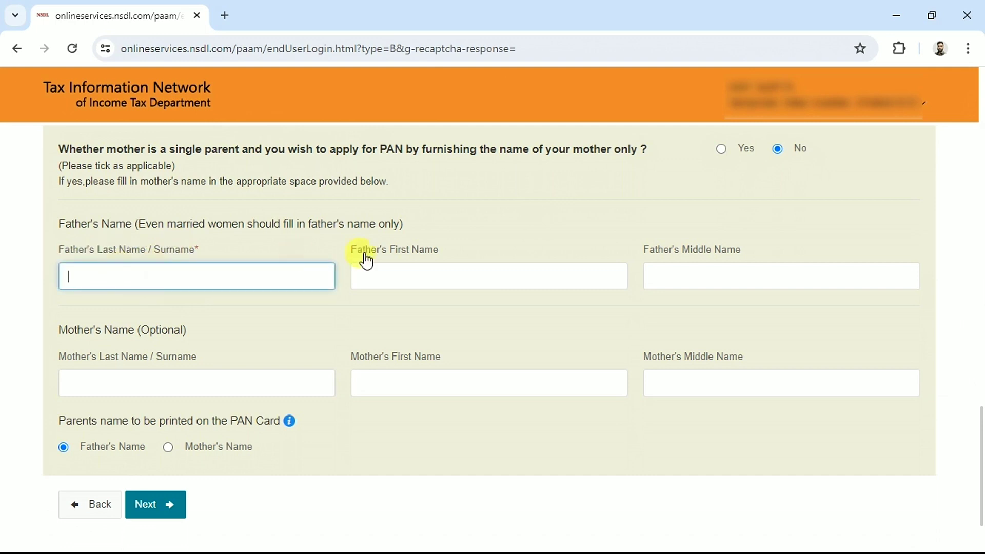
drag(366, 251, 418, 251)
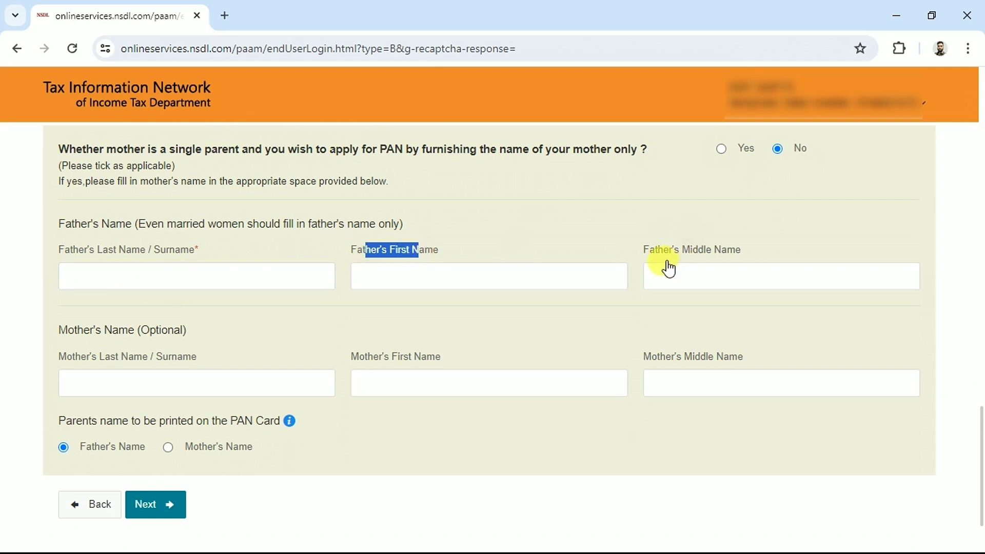
click(145, 279)
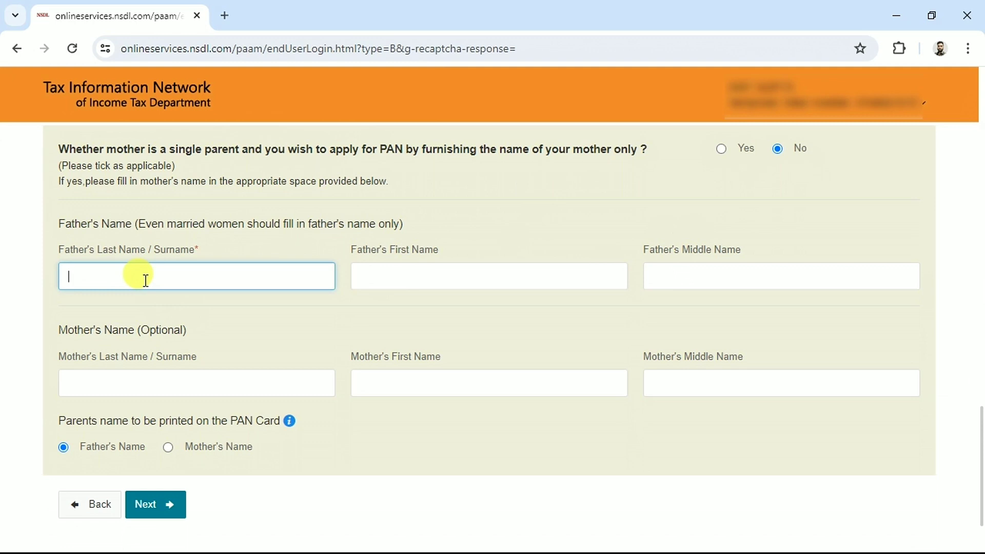
drag(109, 256, 185, 256)
click(139, 266)
drag(349, 252, 447, 261)
click(438, 275)
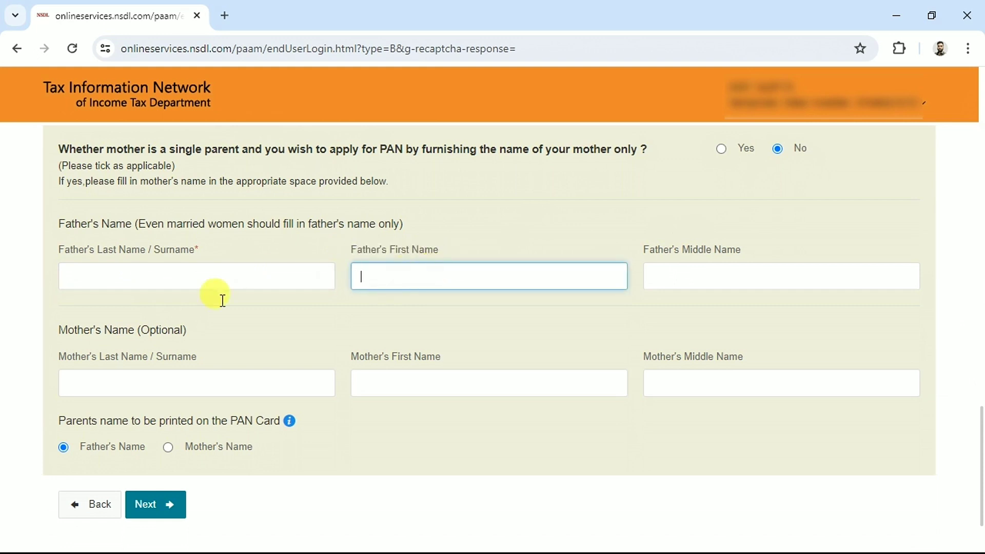
Step: Check the optional mother's name and the parent name printed on the card, and continue to Contact & other details
drag(73, 330, 159, 333)
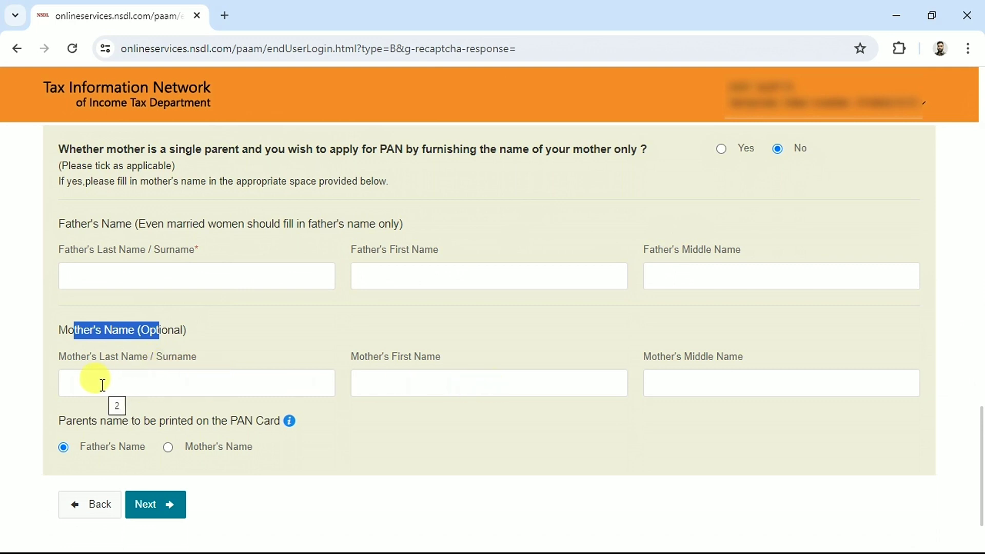
drag(66, 422, 257, 433)
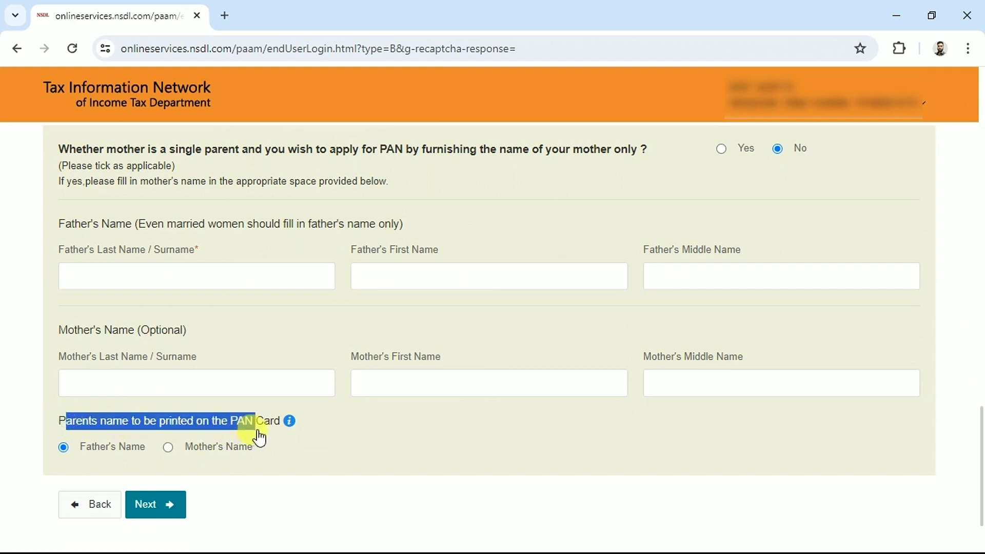
click(328, 477)
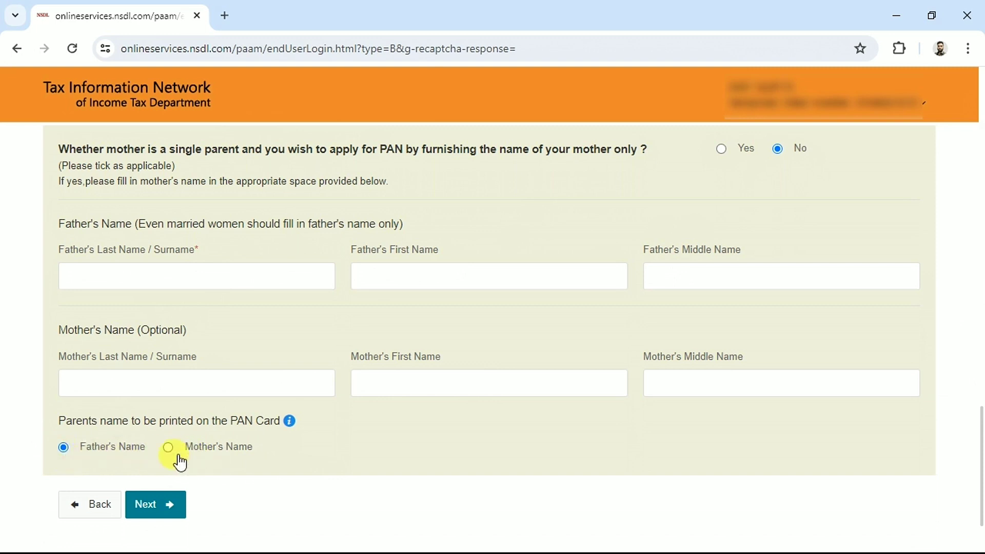
click(144, 507)
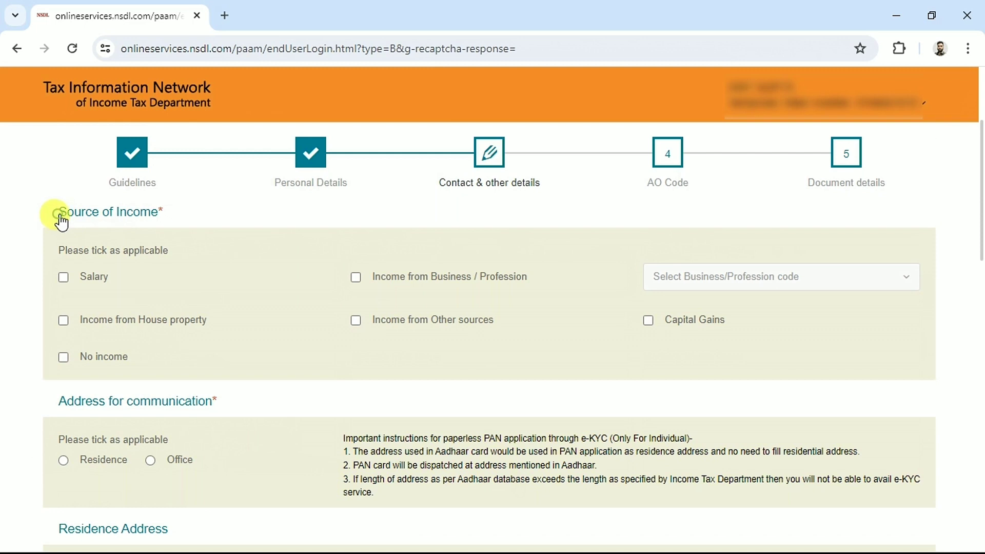
Step: Dismiss the reminder to save the details and mark the applicant's source of income as No income
drag(60, 216, 158, 222)
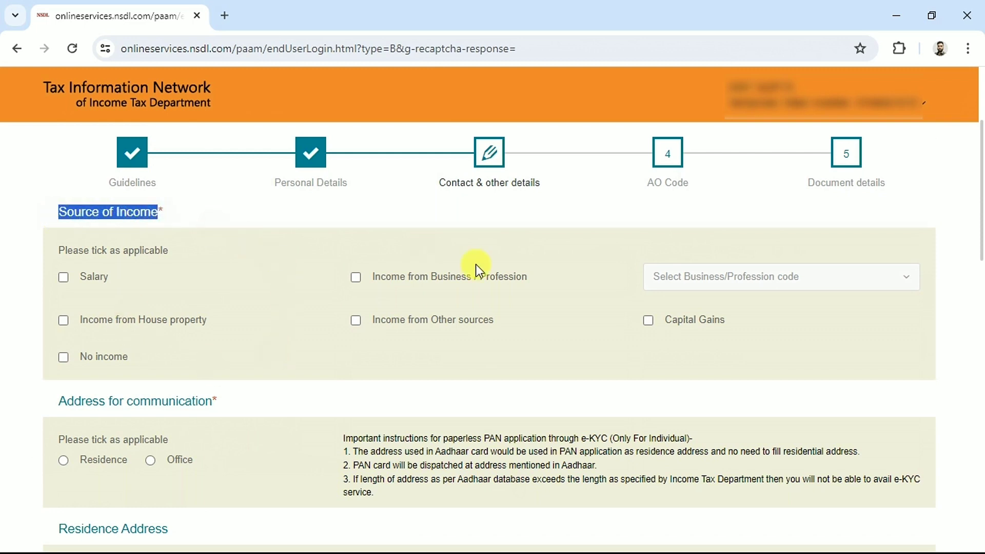
drag(110, 249, 150, 252)
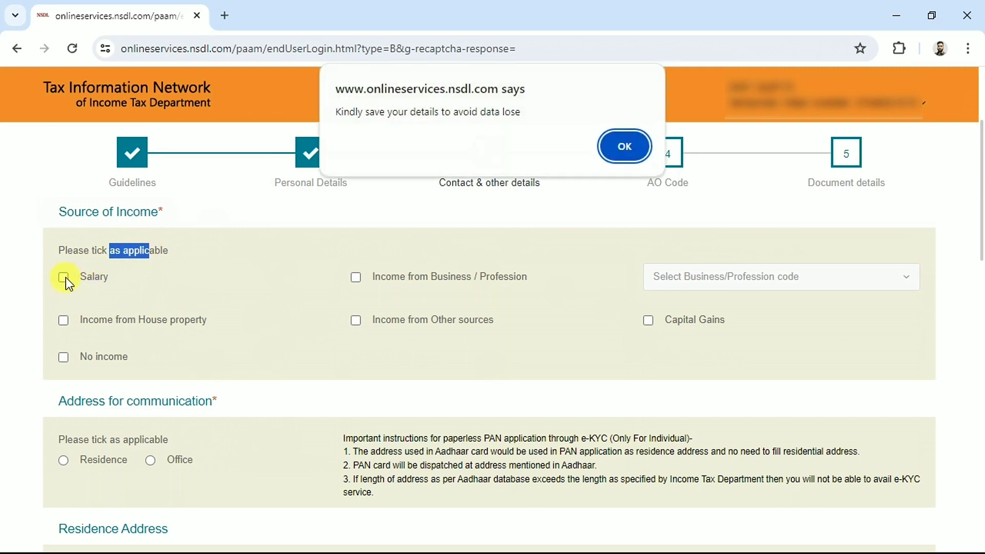
click(624, 149)
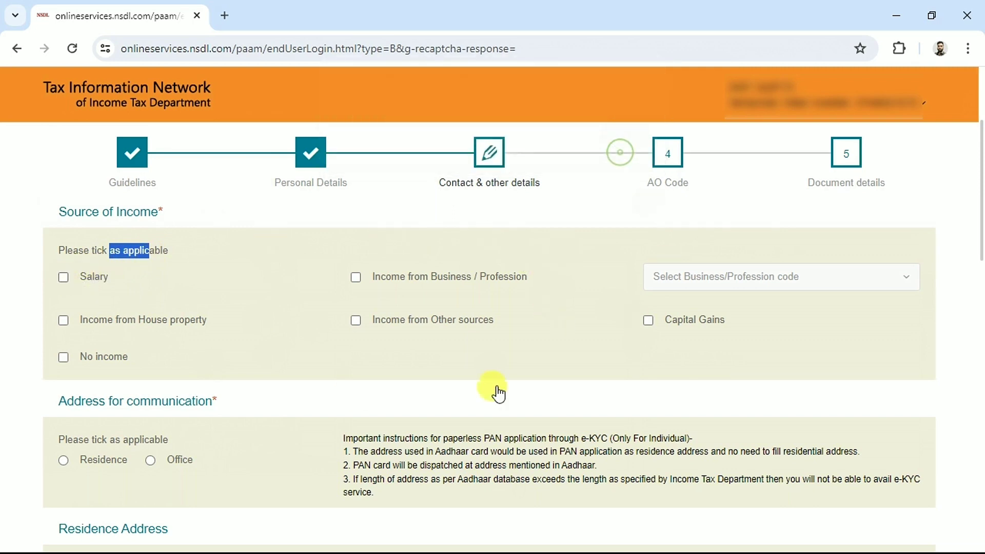
click(62, 359)
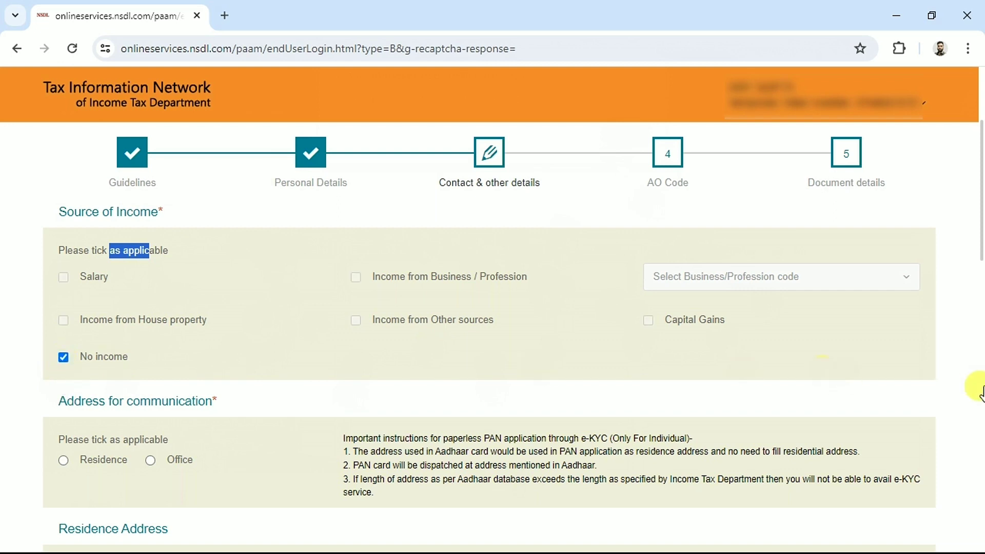
Step: Save the PAN application as a draft and check the save status
drag(980, 235, 982, 184)
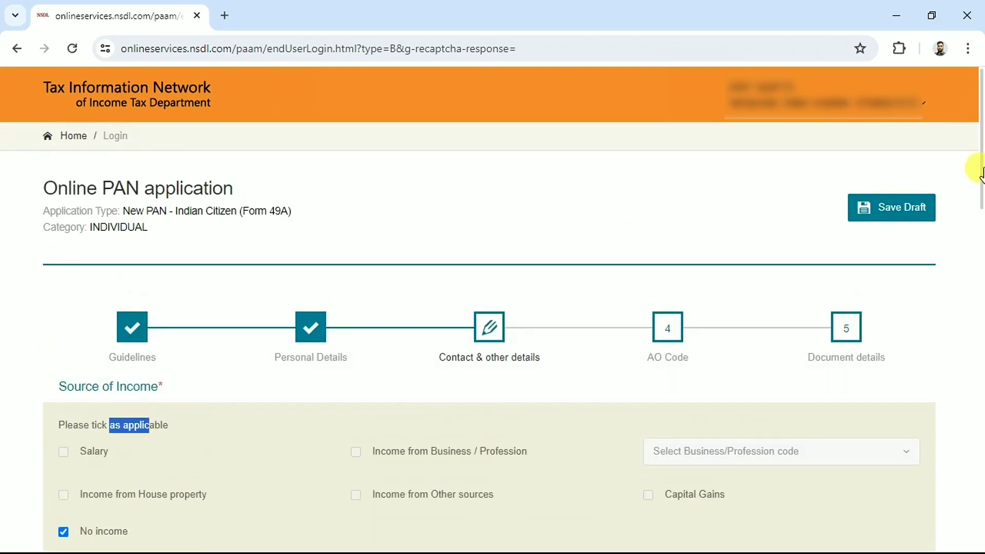
click(887, 214)
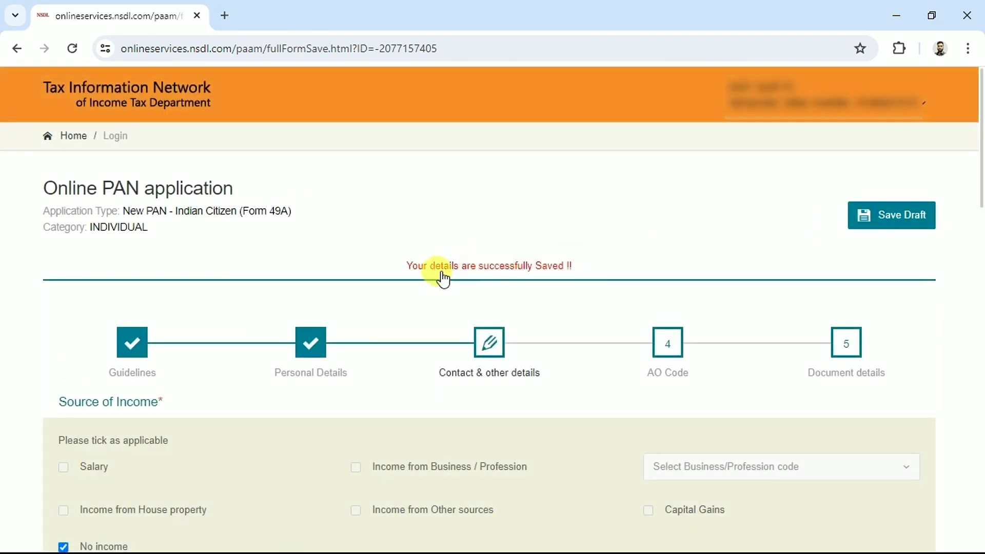
drag(418, 267, 578, 268)
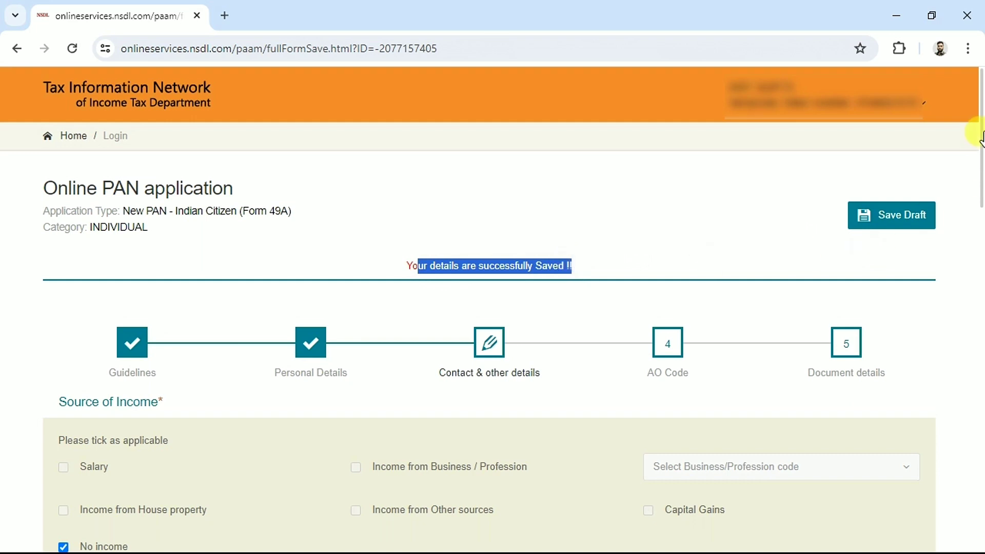
Step: Set the address for communication to Residence
scroll(975, 154, down, 5)
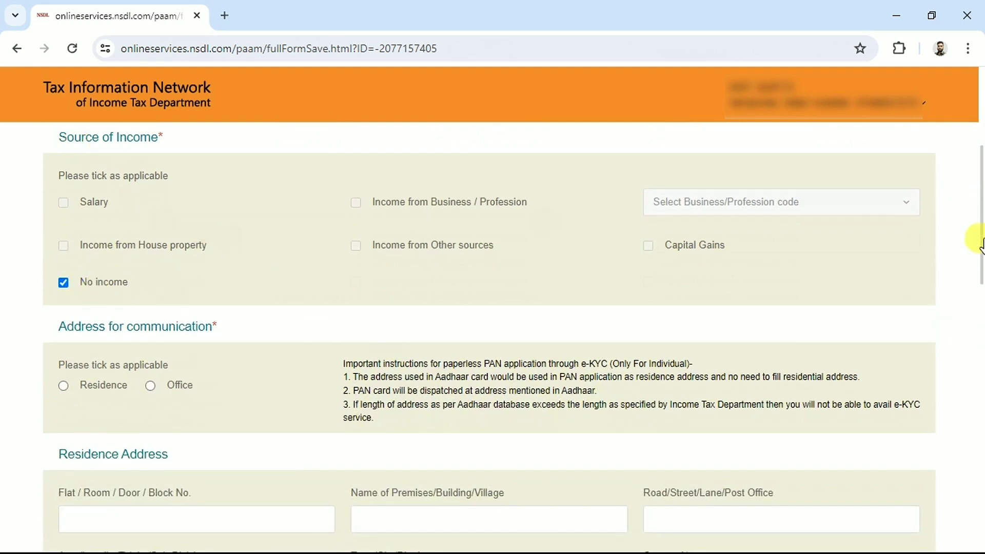
scroll(977, 238, down, 3)
drag(58, 150, 247, 147)
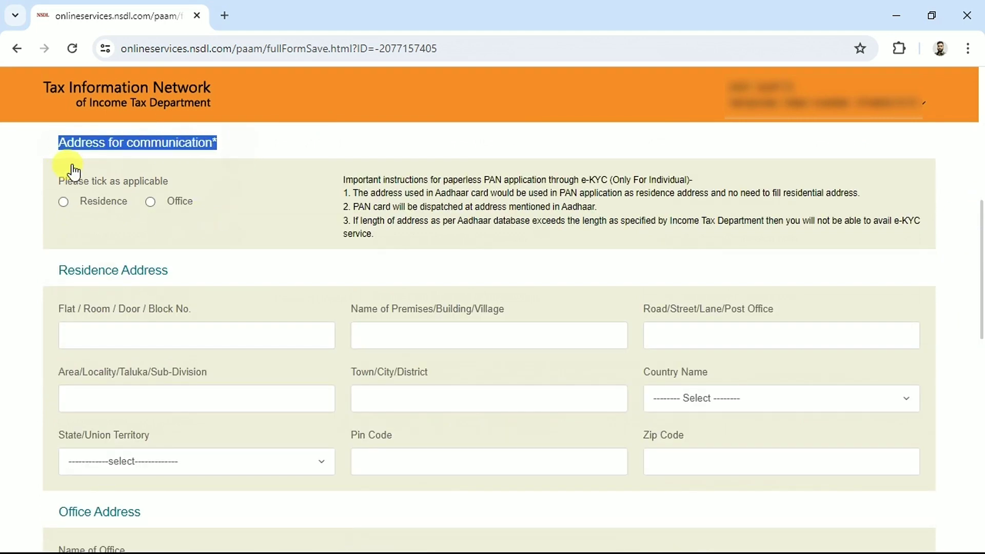
click(46, 162)
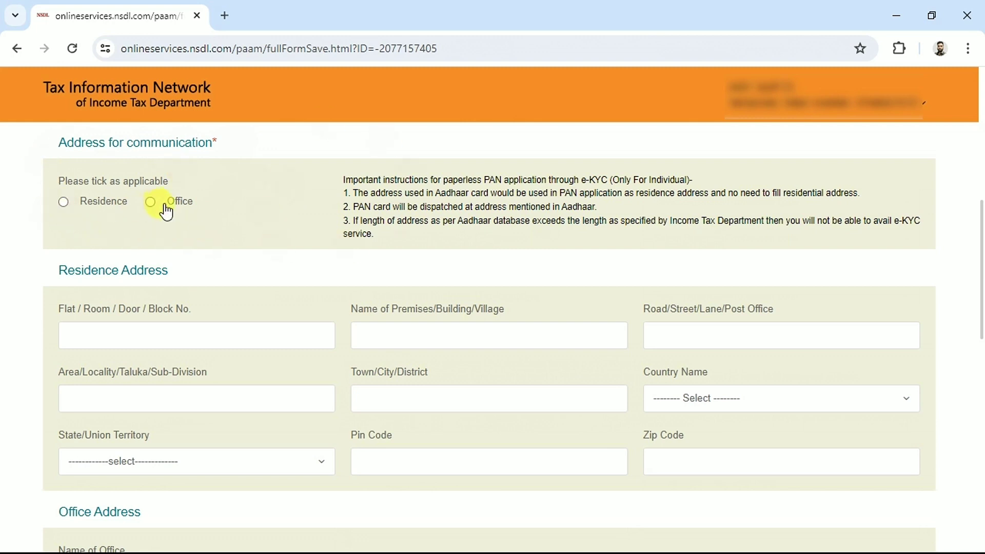
click(61, 201)
Step: Examine the residence address fields for flat number, premises, road or post office, area and town or district
drag(60, 266, 594, 438)
click(594, 438)
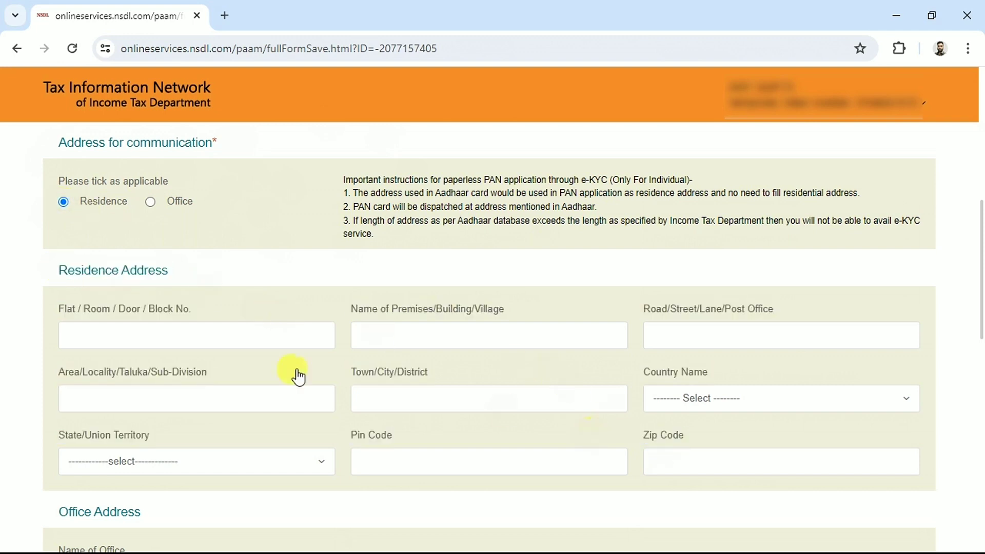
click(153, 342)
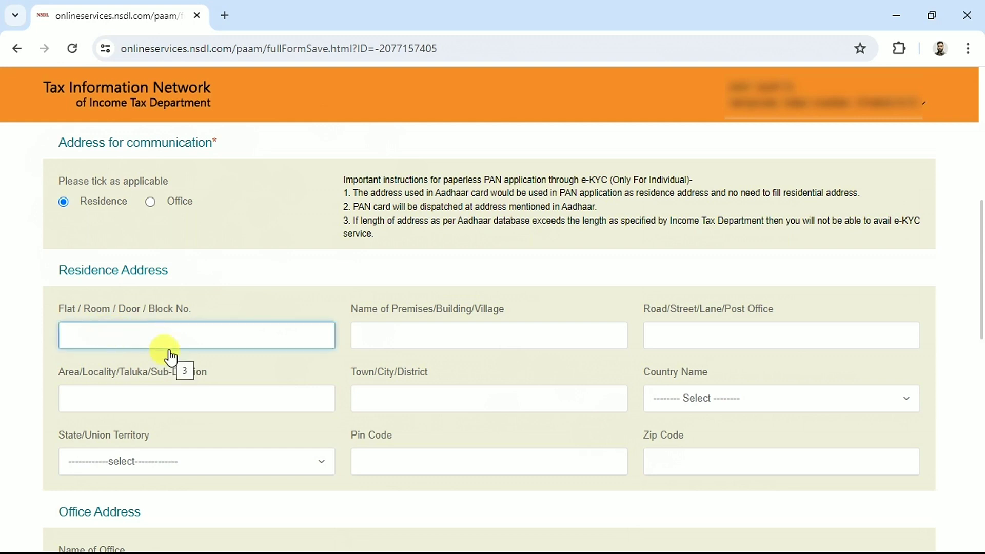
drag(60, 309, 102, 318)
click(177, 331)
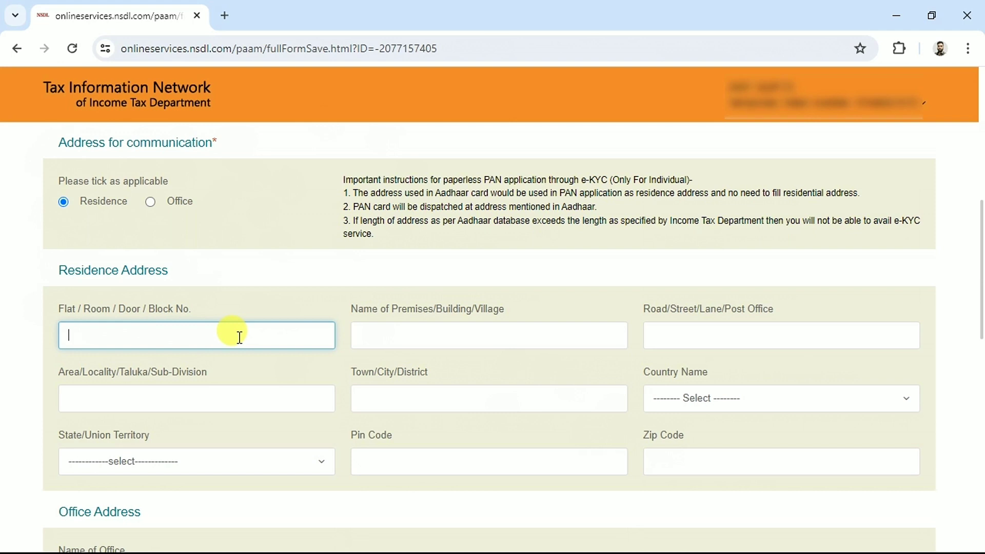
click(430, 337)
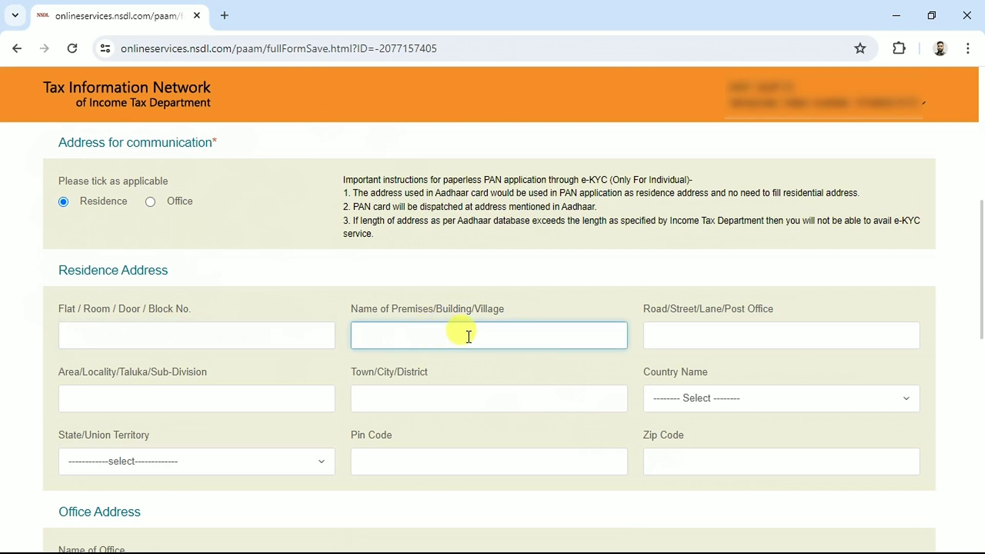
click(694, 338)
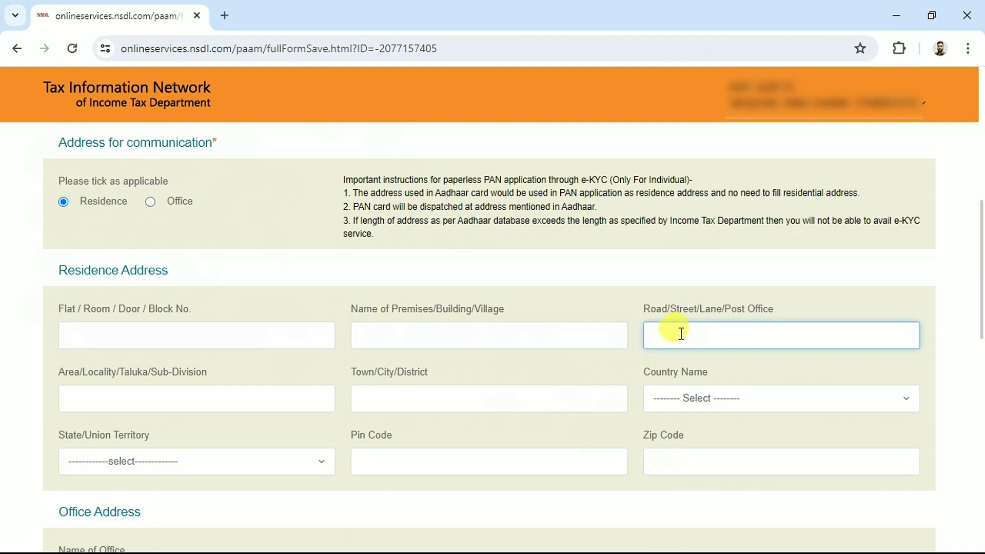
click(106, 398)
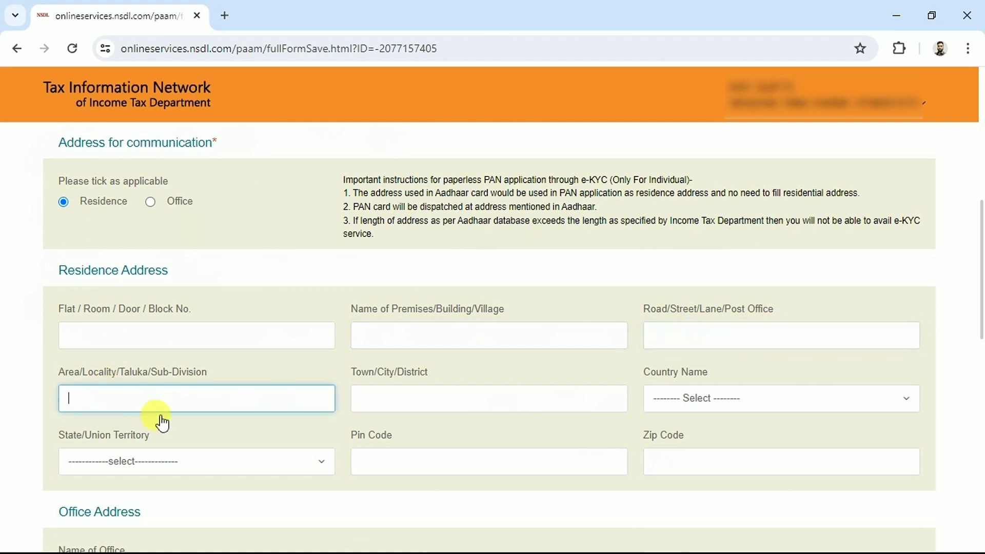
click(425, 398)
drag(354, 371, 413, 391)
click(384, 418)
click(376, 402)
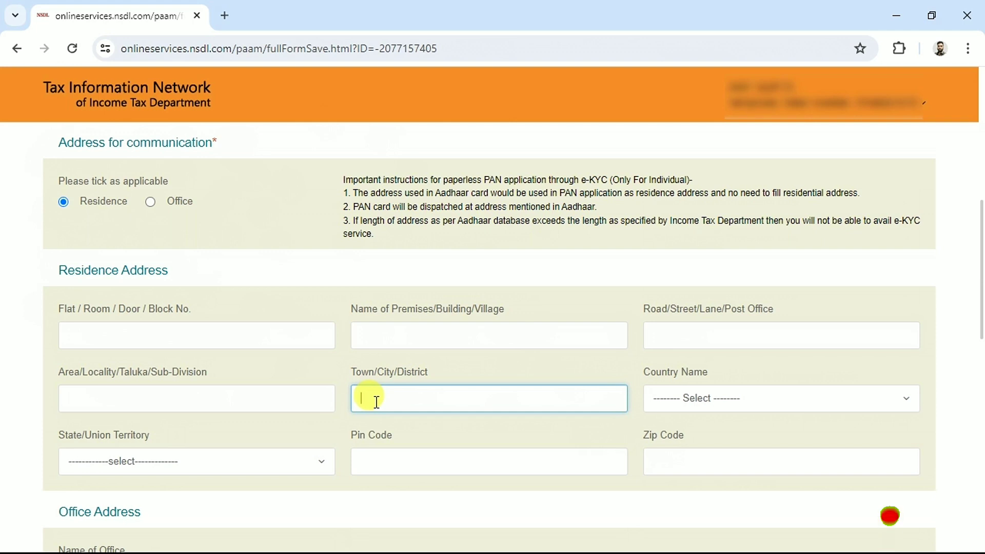
Step: Set the residence address country to INDIA and the state to UTTAR PRADESH
click(716, 405)
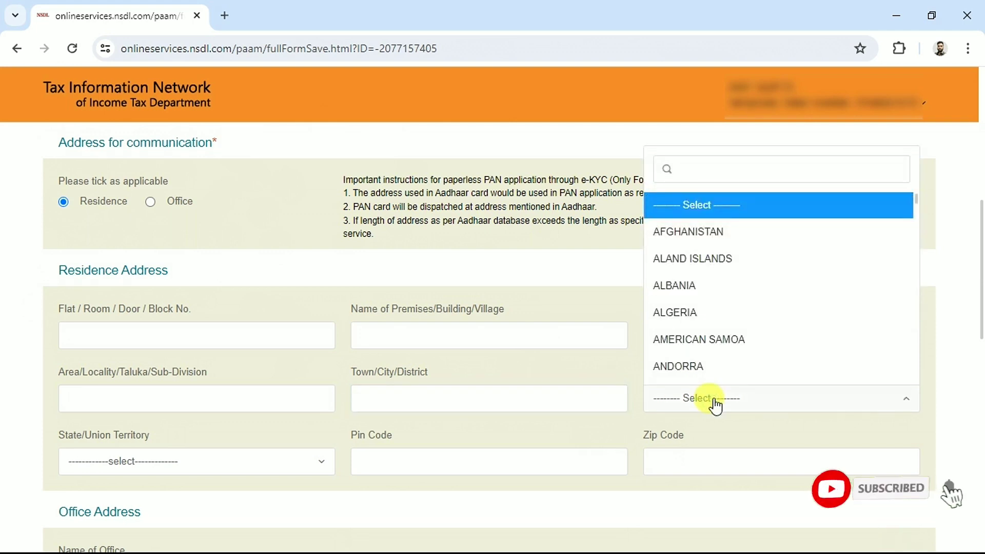
text(INDIA)
key(Return)
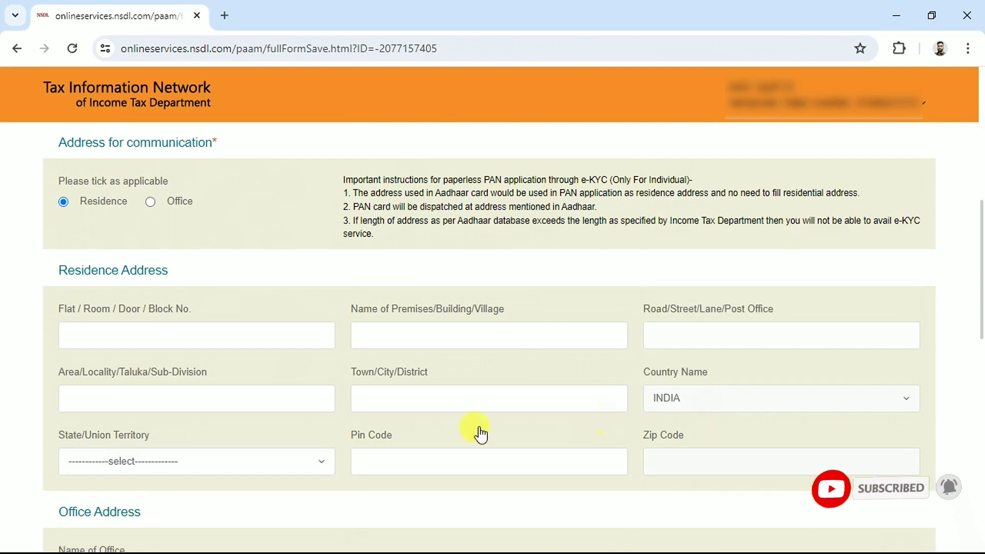
click(133, 480)
text(UTT)
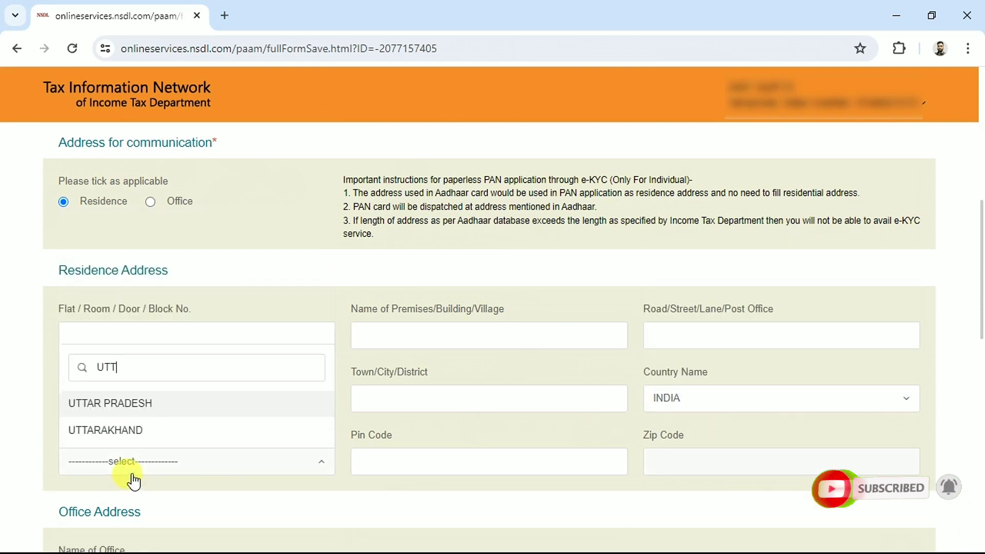
key(Return)
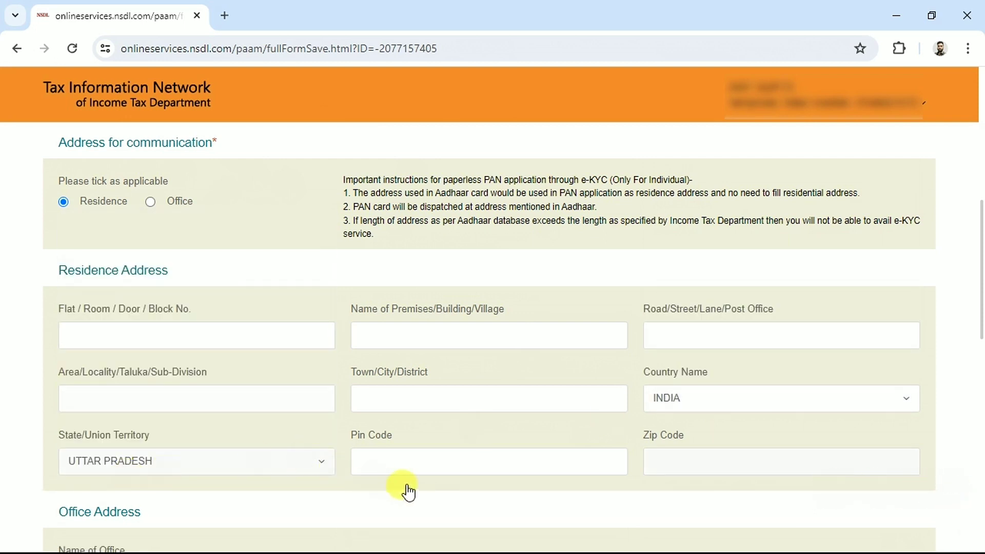
Step: Check the residence Pin Code field and review the Office Address section
click(390, 464)
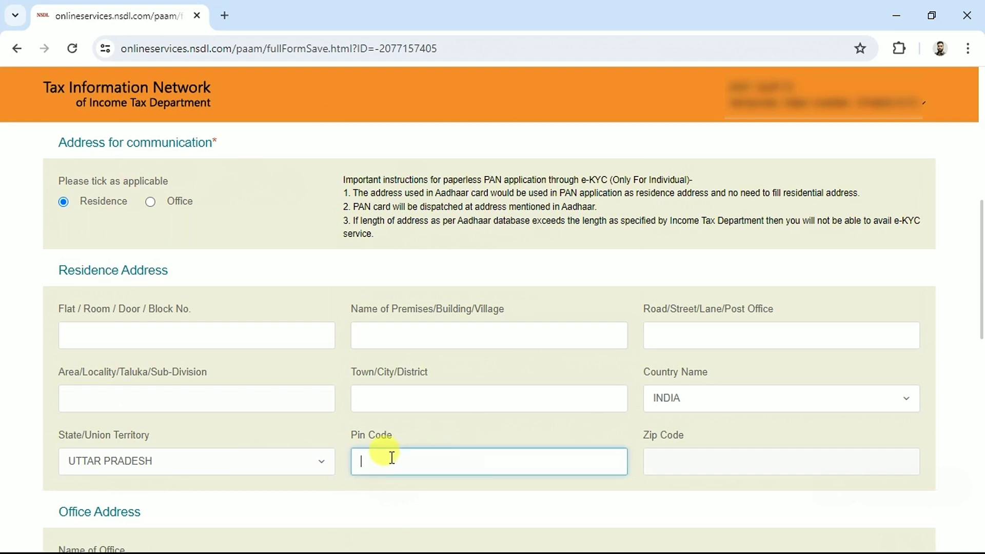
click(442, 333)
scroll(65, 147, down, 7)
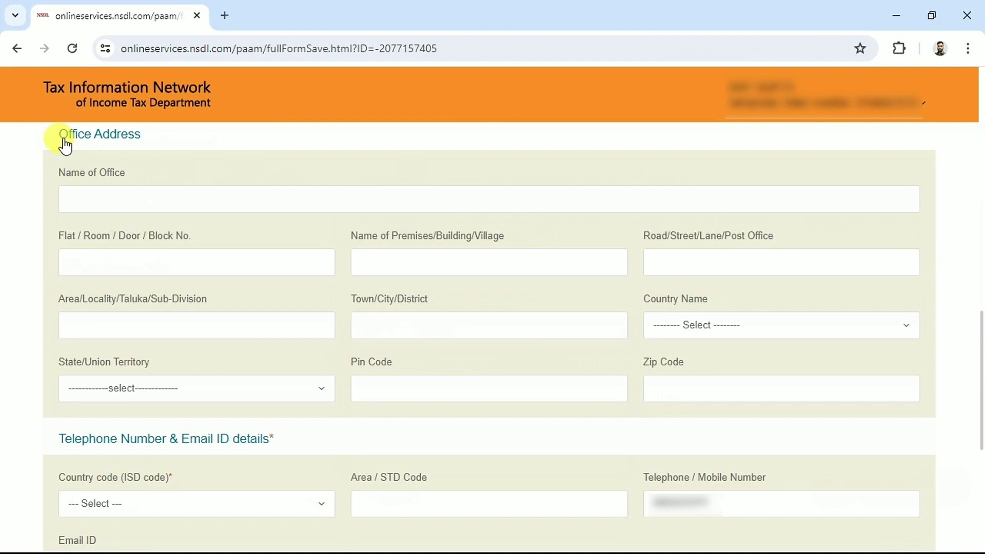
drag(65, 146, 643, 369)
click(643, 370)
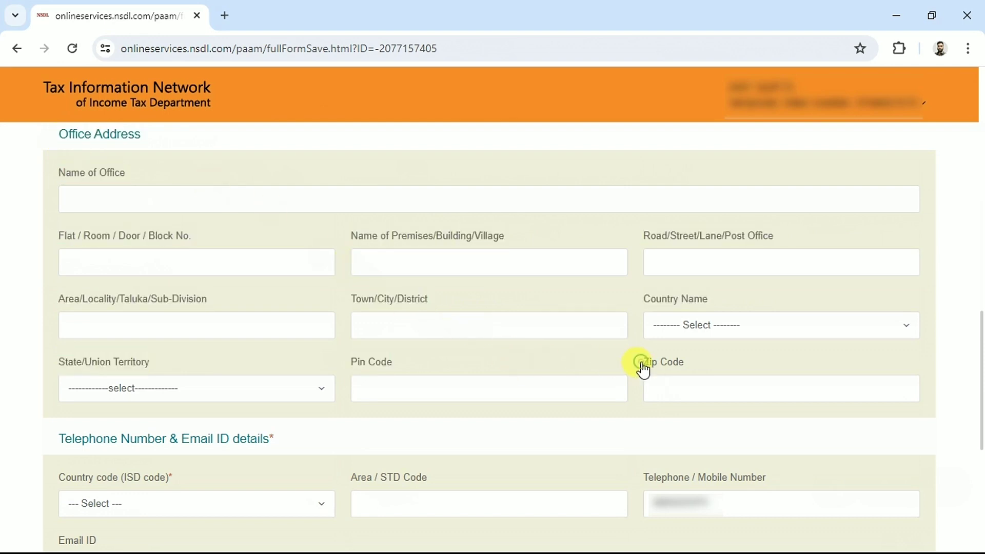
Step: Set the country code in the telephone and email details to INDIA (91)
scroll(978, 360, down, 5)
drag(58, 164, 262, 183)
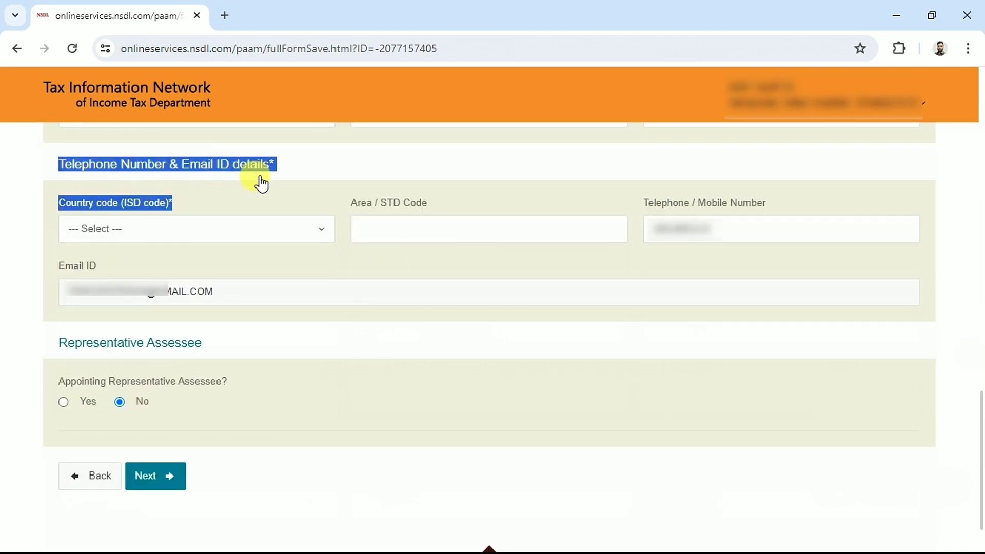
click(62, 211)
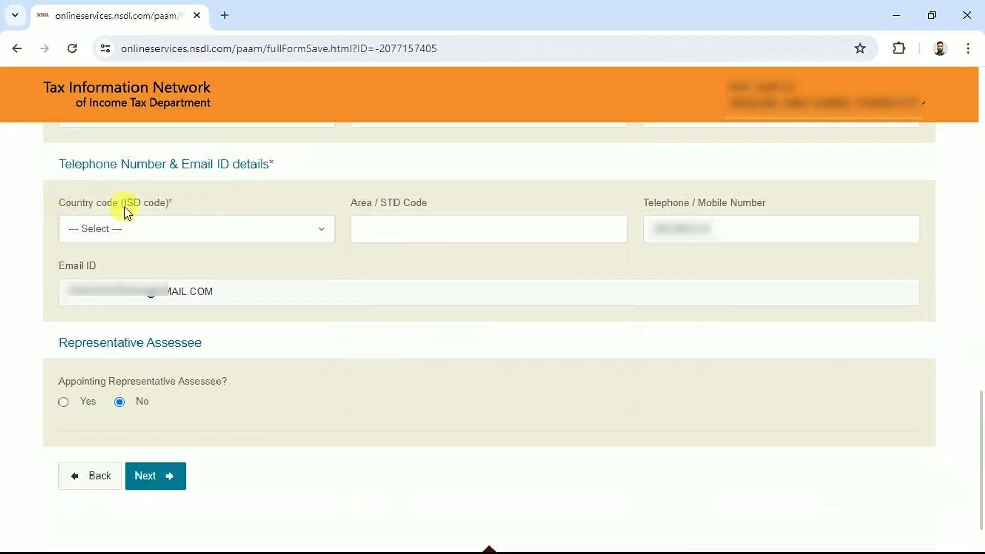
click(125, 230)
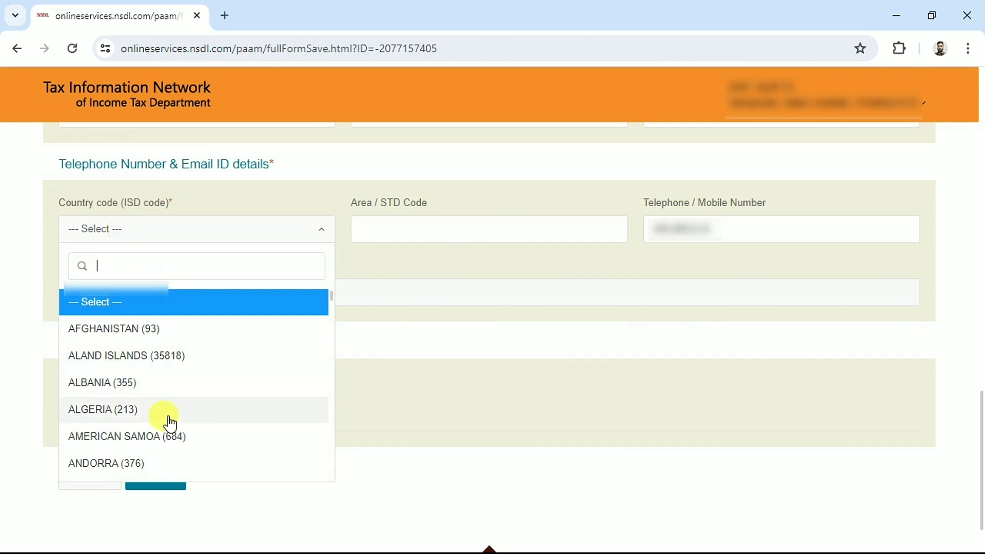
scroll(170, 424, down, 1)
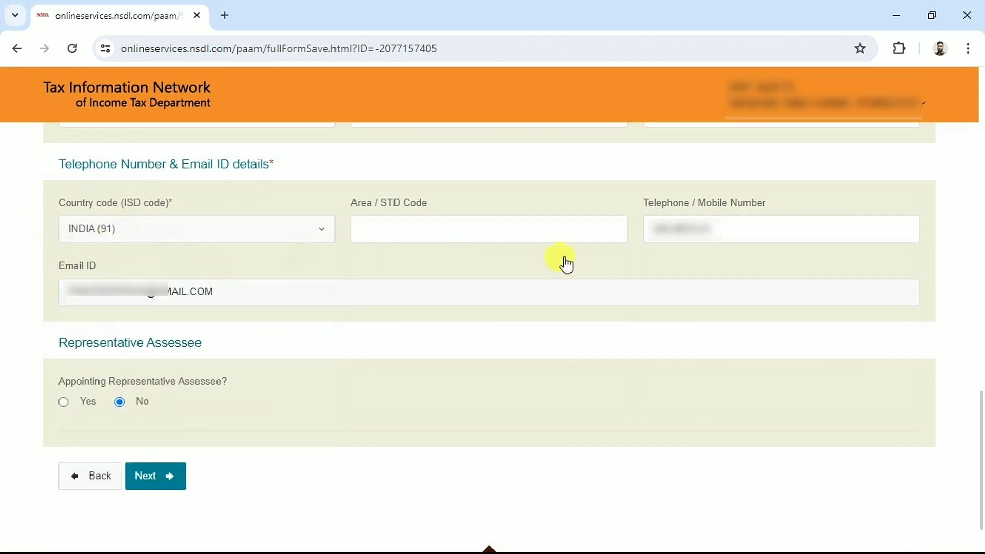
Step: Check the Area / STD Code, Telephone / Mobile Number and Email ID fields in the contact details
drag(348, 209, 422, 236)
click(405, 232)
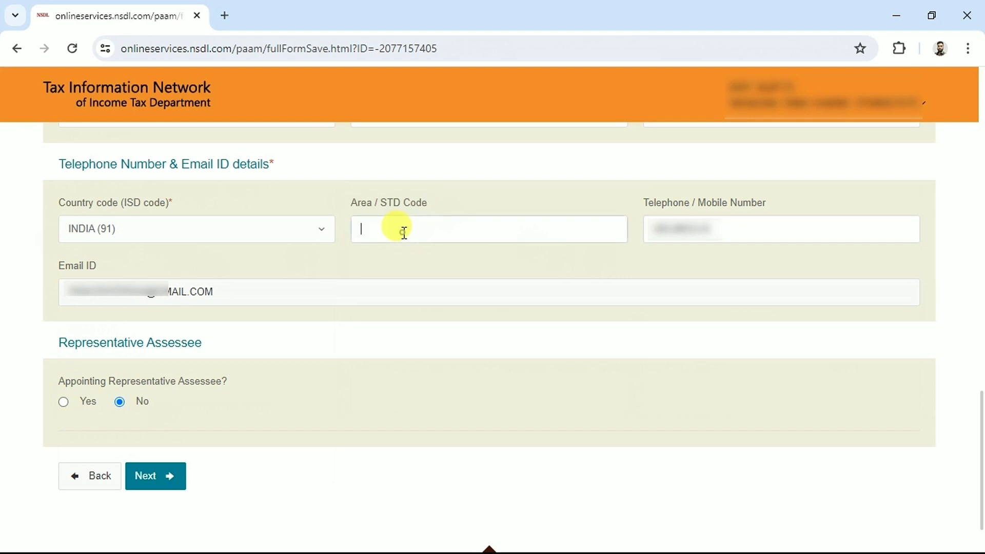
click(417, 282)
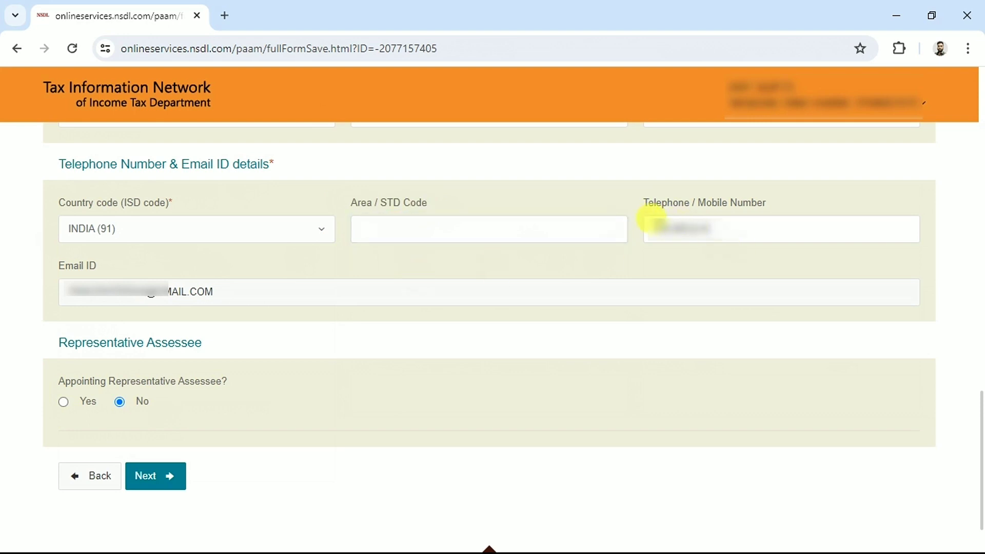
click(662, 226)
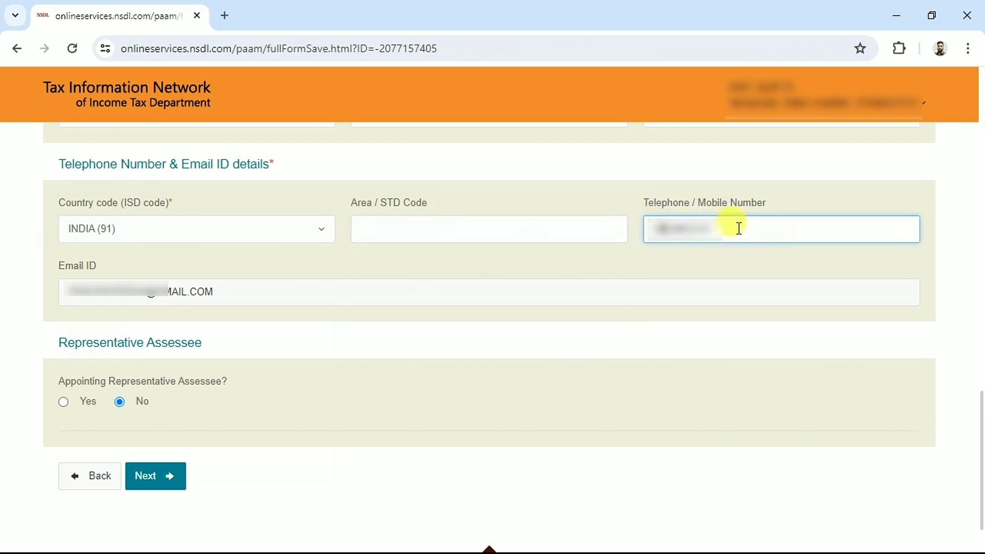
drag(95, 296, 184, 296)
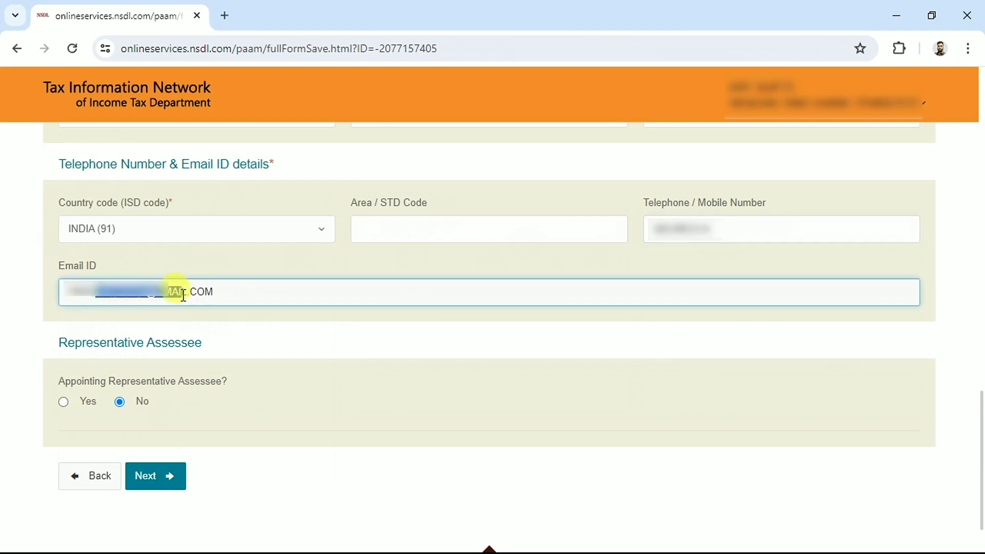
Step: Review the question about appointing a Representative Assessee
drag(59, 342, 214, 350)
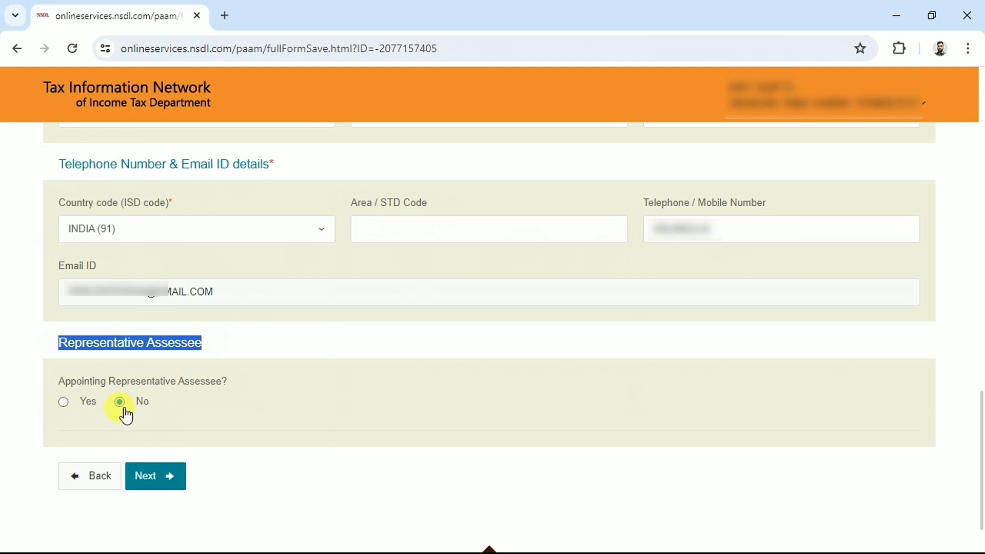
drag(60, 378, 194, 399)
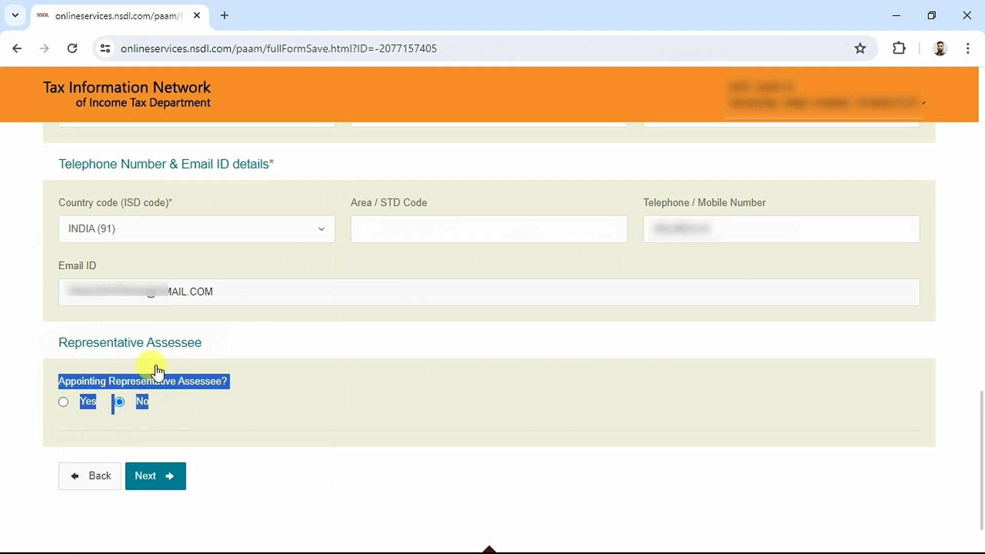
click(96, 349)
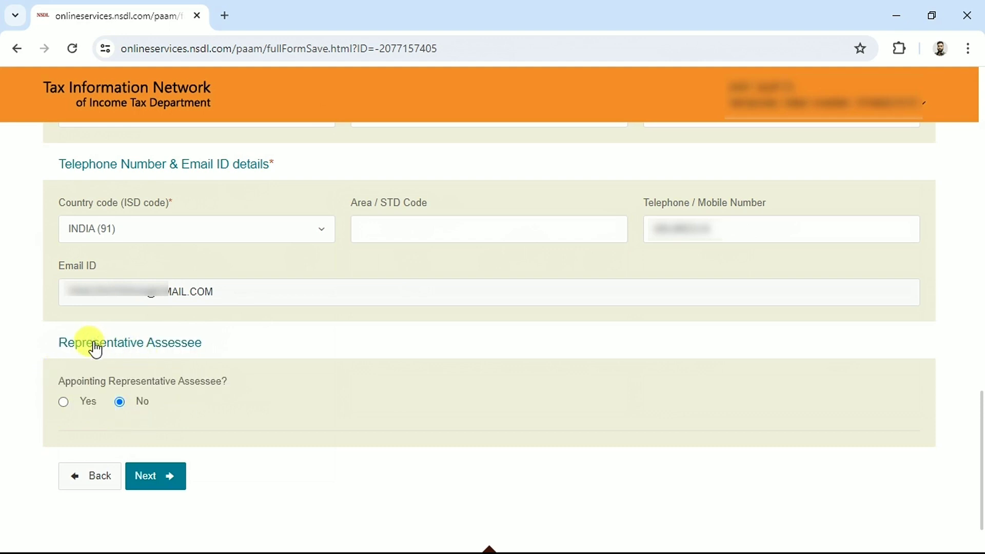
Step: Continue past the contact details, check the suggested AO code, and move on to the document details with it
click(160, 481)
scroll(128, 359, down, 4)
drag(47, 215, 626, 259)
click(629, 261)
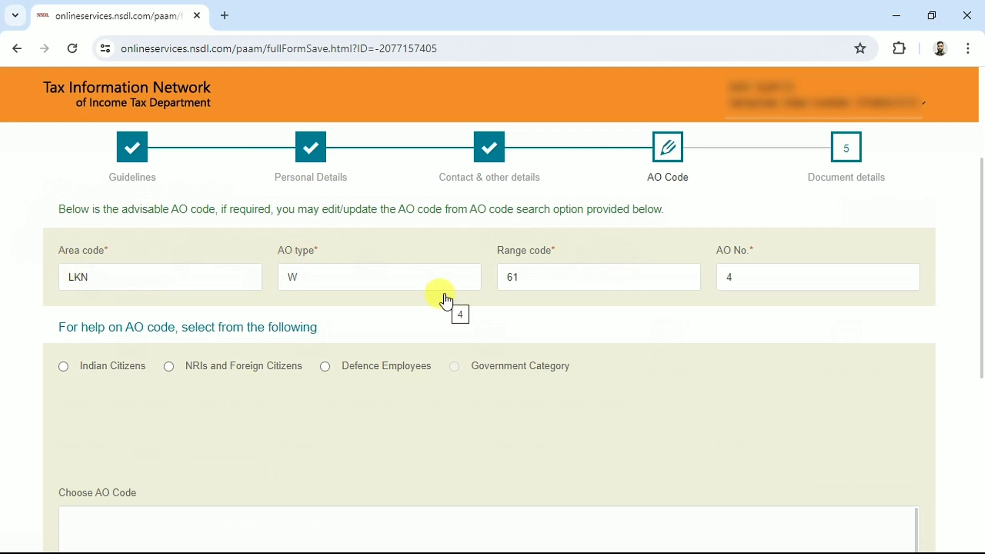
drag(53, 250, 731, 268)
drag(979, 276, 977, 446)
click(154, 409)
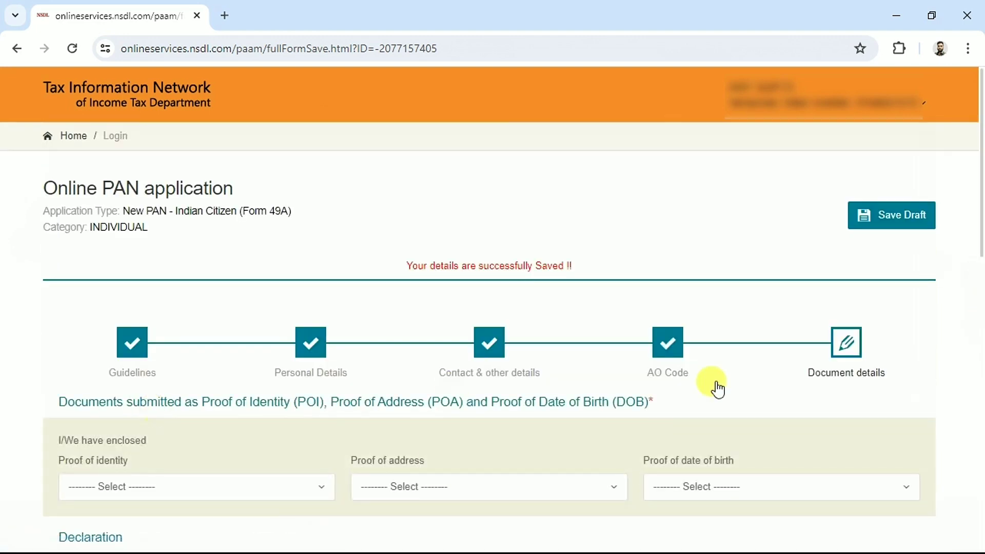
Step: Choose AADHAAR Card issued by the Unique Identification Authority of India as the proof of identity
scroll(363, 311, down, 5)
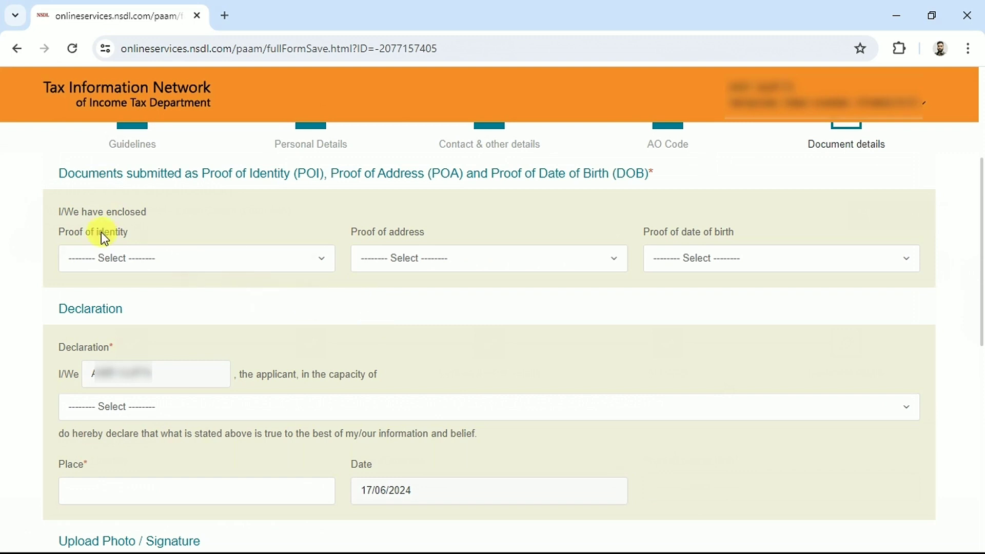
drag(56, 236, 131, 234)
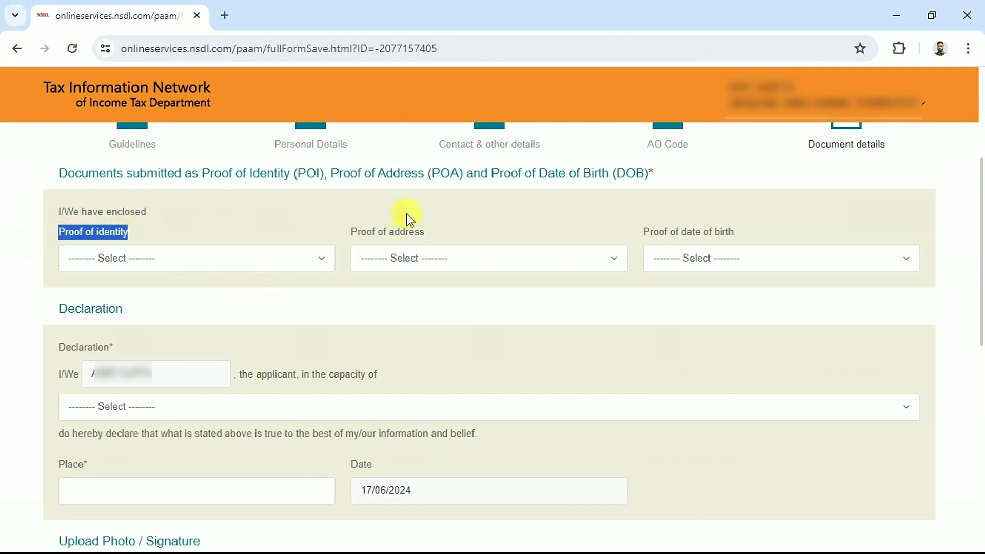
drag(349, 235, 477, 237)
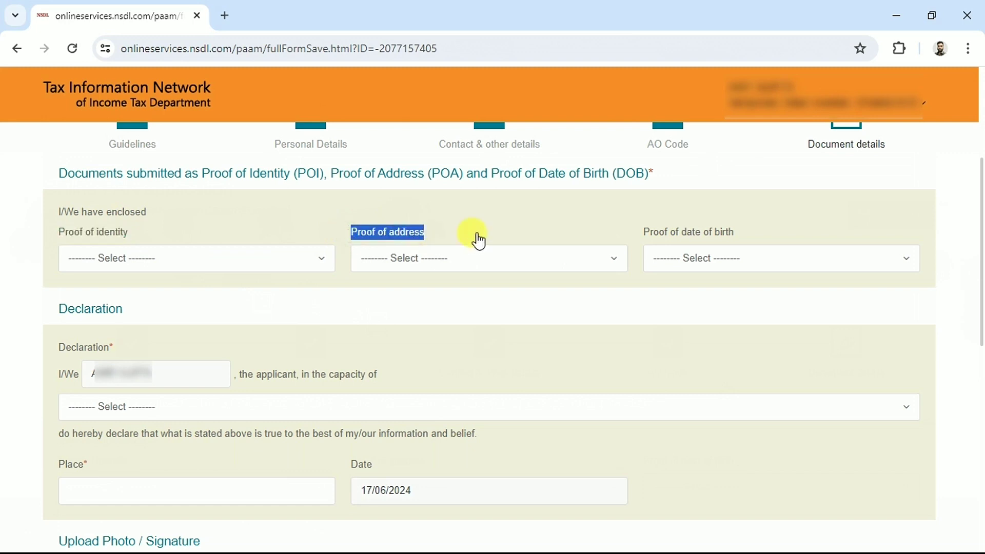
click(649, 232)
drag(649, 232, 750, 235)
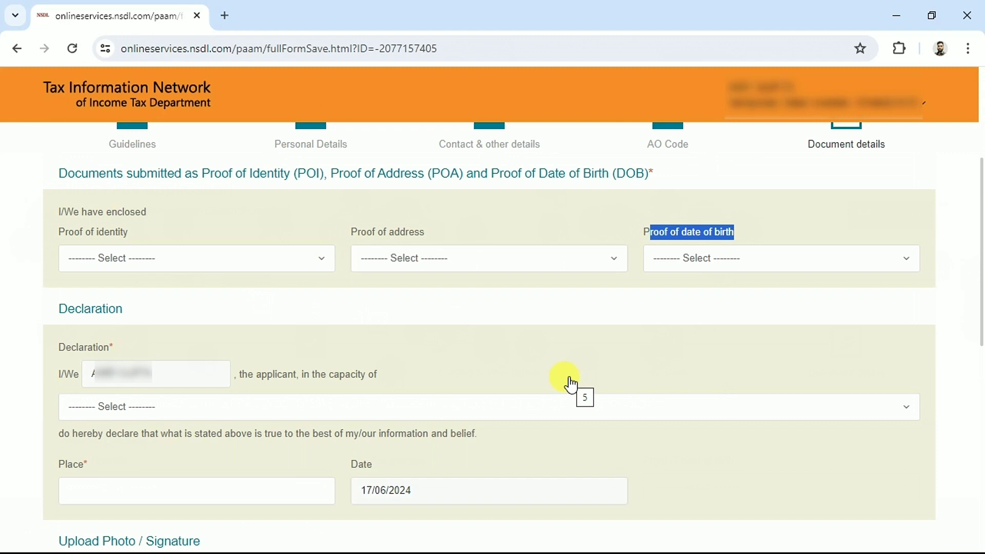
click(166, 259)
text(AA)
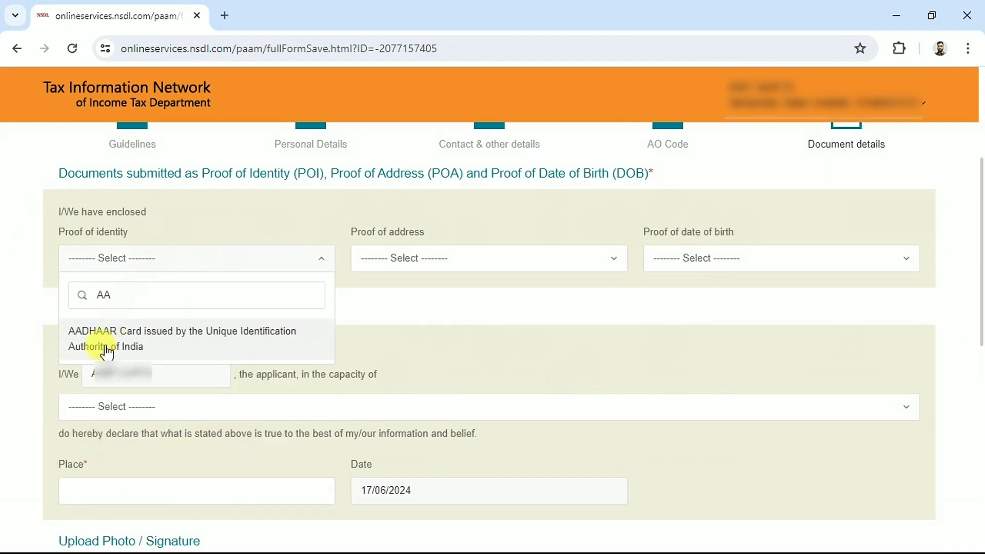
click(234, 339)
Step: Choose AADHAAR Card issued by the Unique Identification Authority of India as the proof of address and proof of date of birth
click(382, 263)
text(AA)
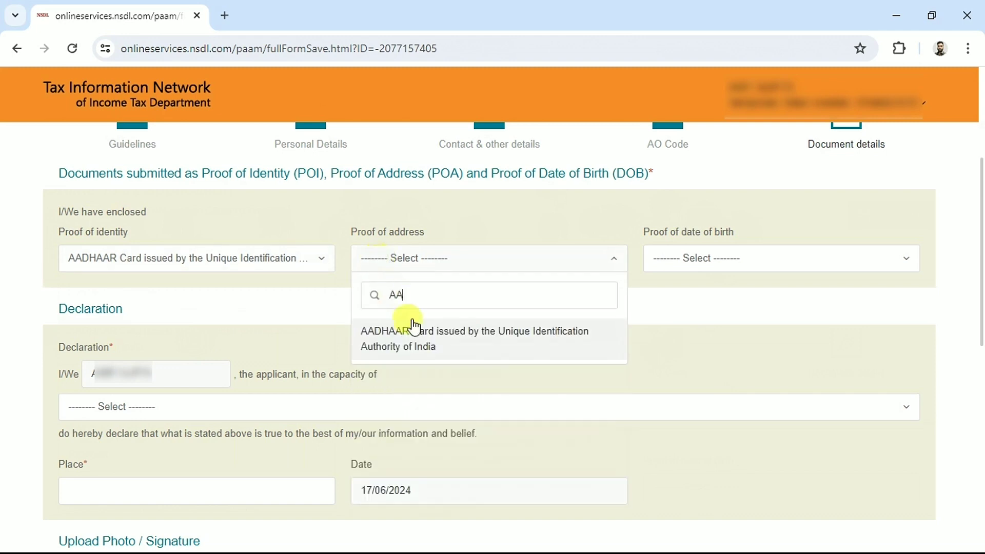
click(419, 343)
click(703, 268)
text(AA)
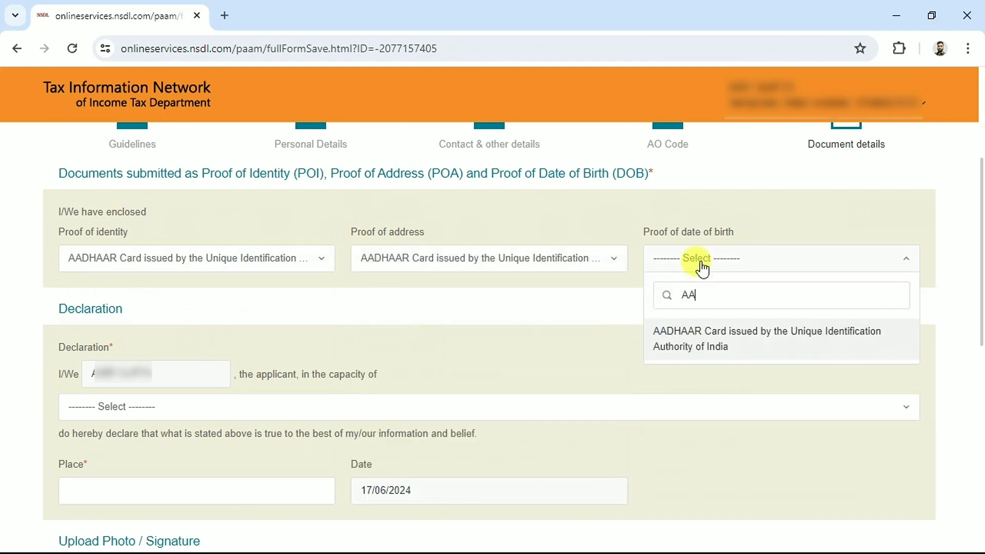
key(Return)
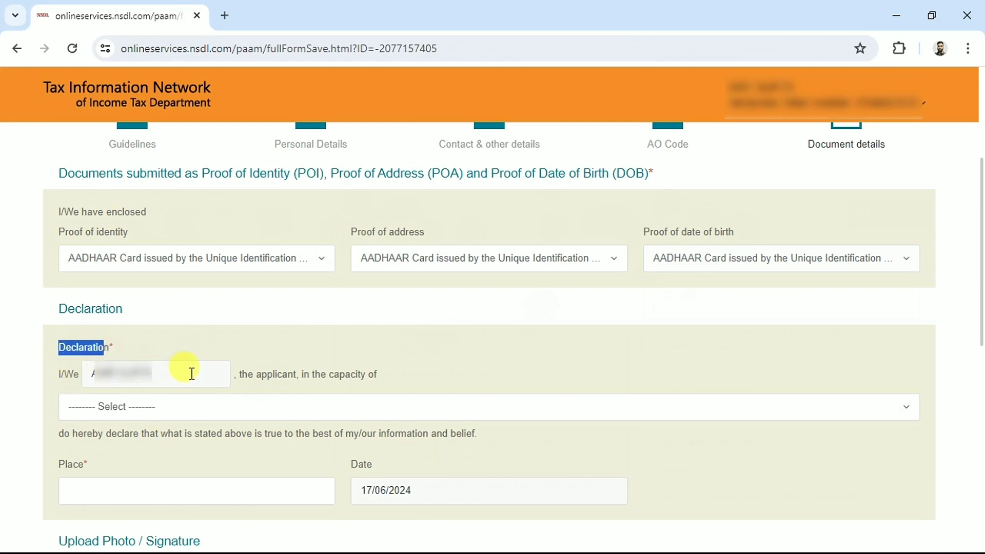
Step: Set the applicant's capacity in the declaration to Himself/Herself and enter JAUNPUR as the place
click(125, 420)
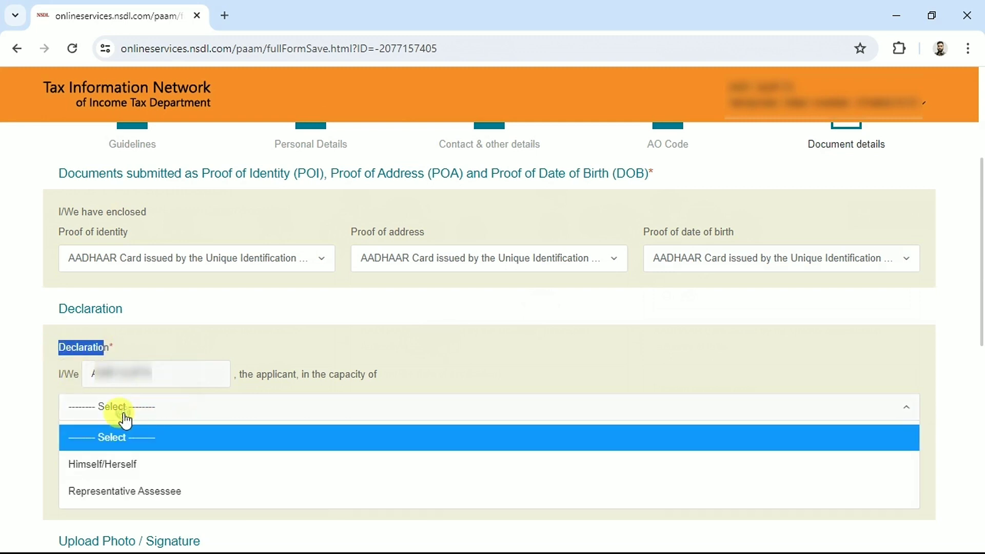
click(107, 468)
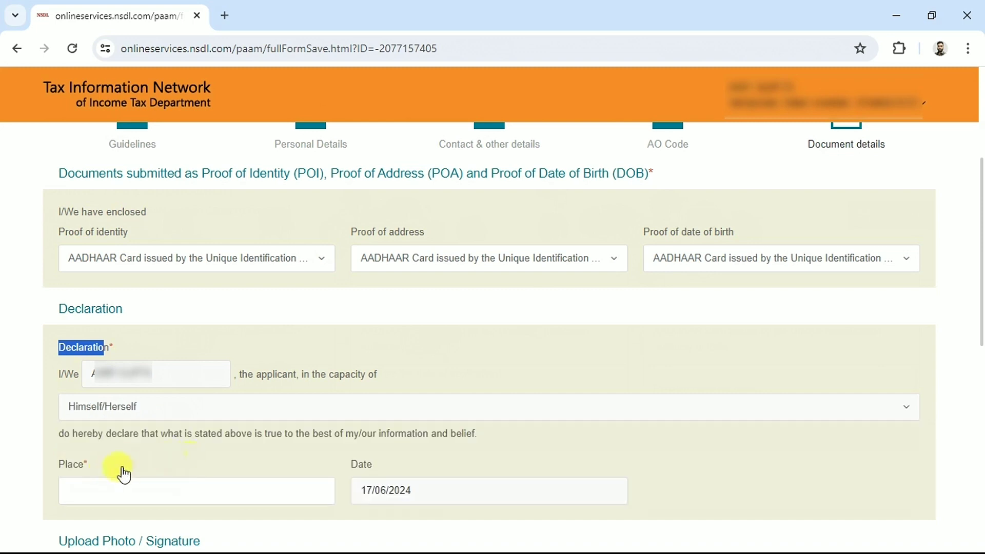
drag(44, 476, 103, 480)
click(99, 489)
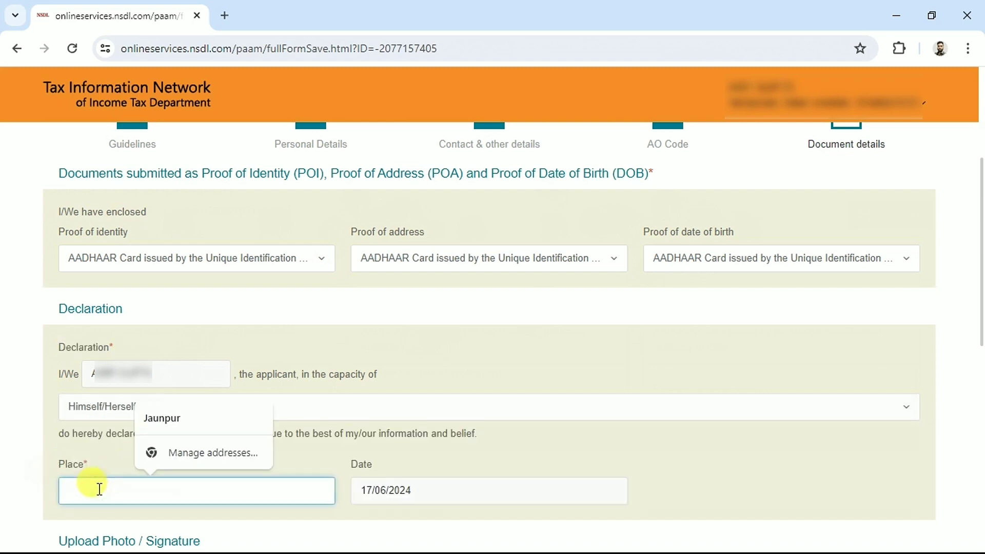
click(99, 488)
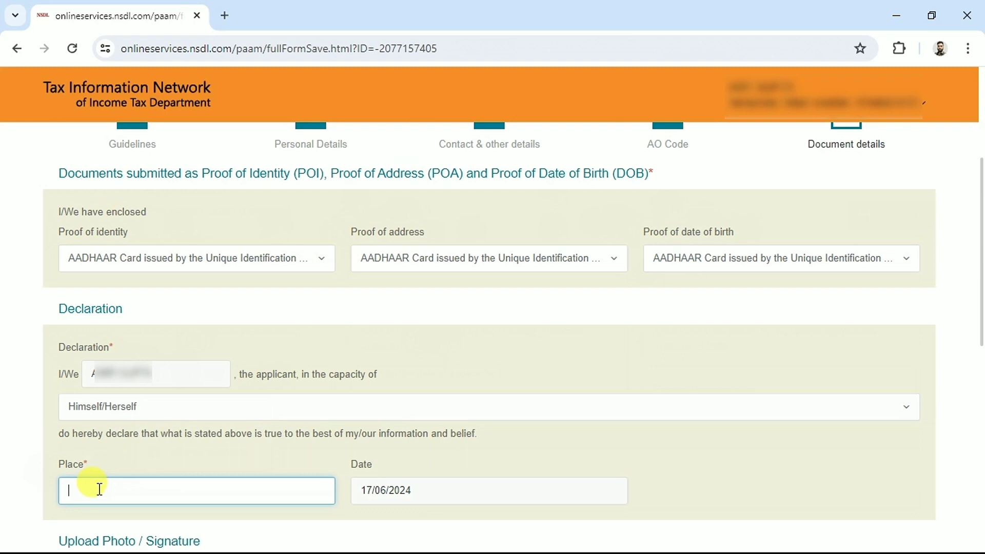
text(JAUNPUR)
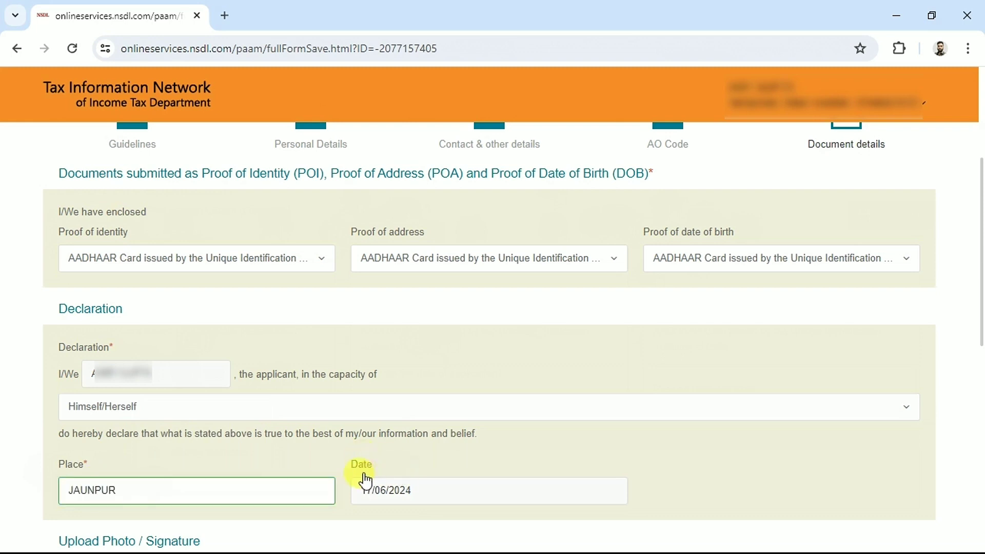
drag(352, 468, 400, 497)
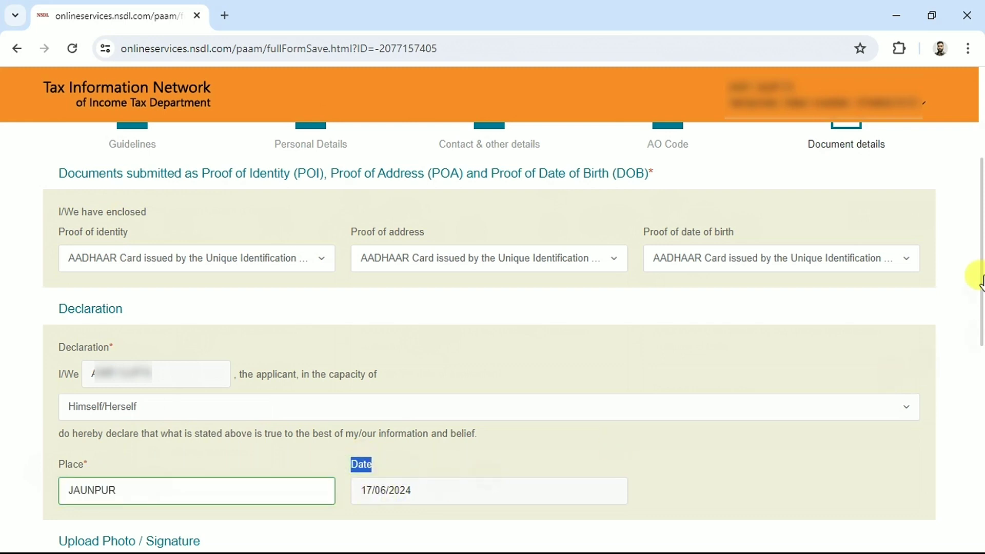
Step: Check the photo format requirements, then select and upload the applicant's photo
scroll(981, 246, down, 6)
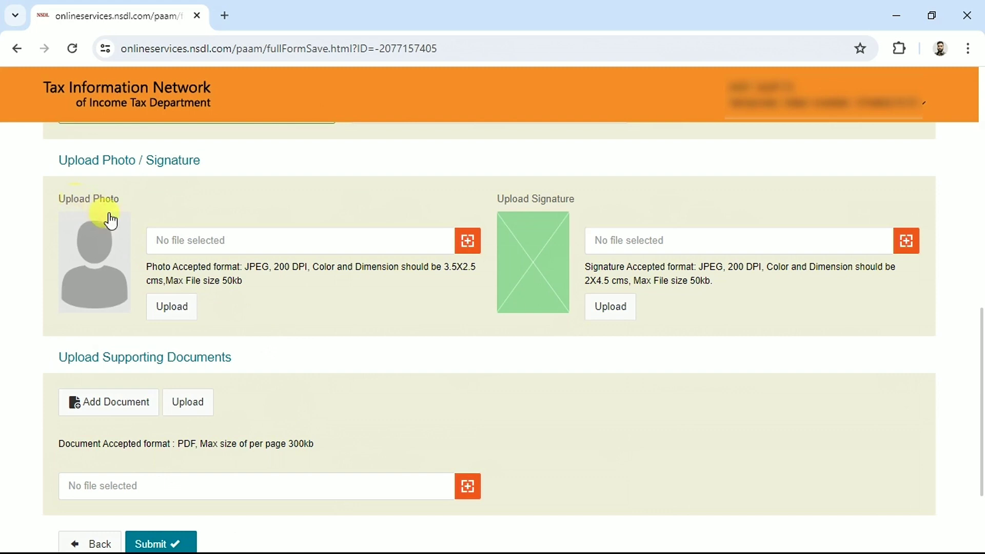
drag(204, 280, 311, 272)
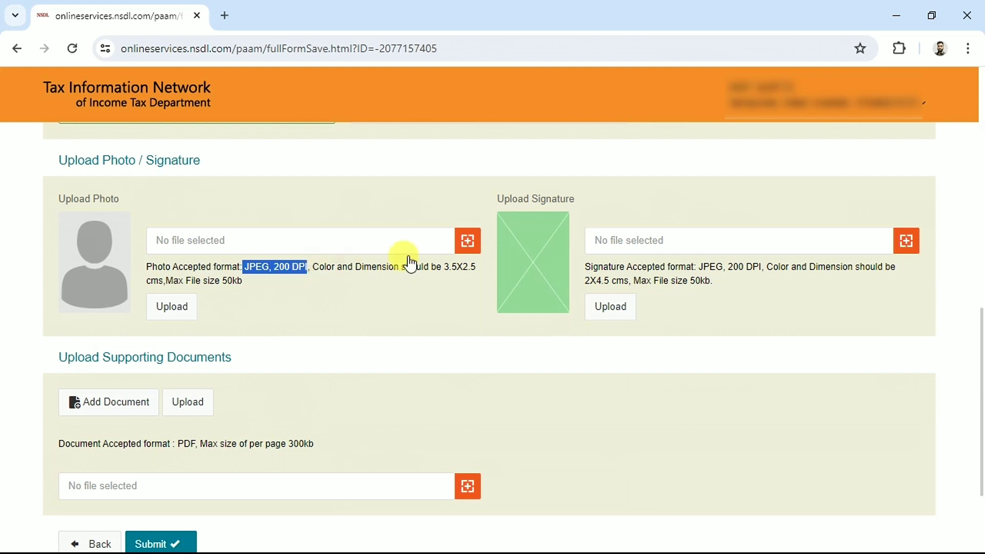
click(469, 251)
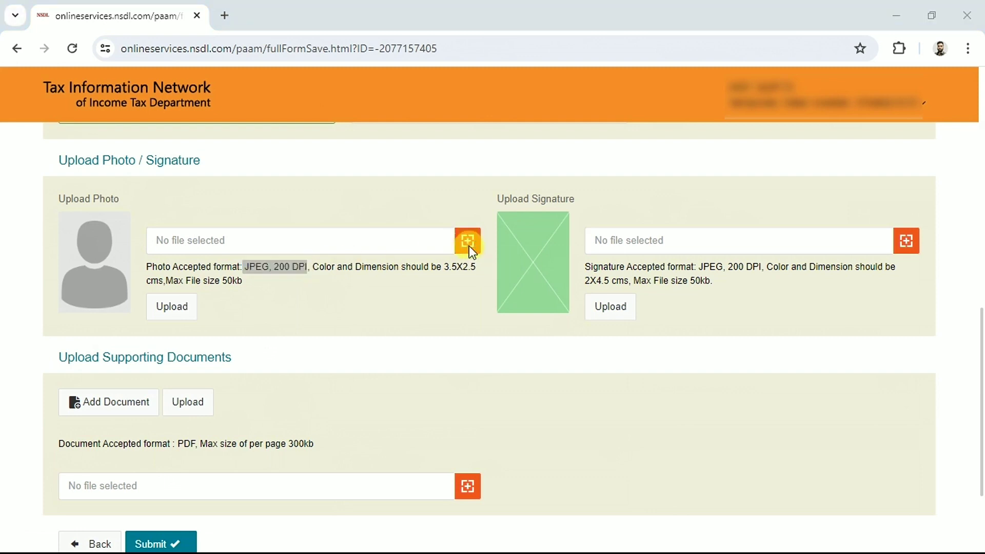
click(165, 307)
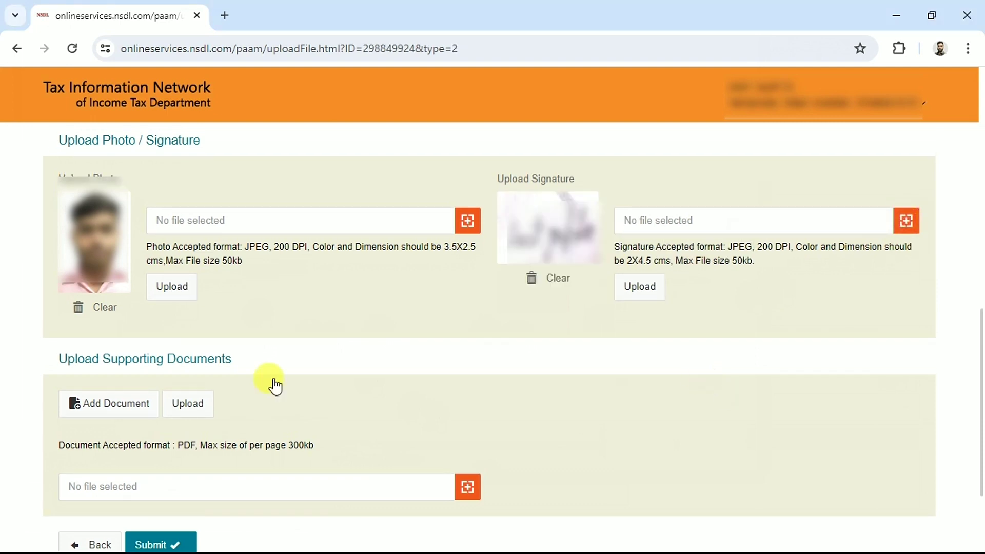
Step: Check the supporting document requirements and the attached aadhaar.pdf, and submit the application form
drag(57, 361, 216, 378)
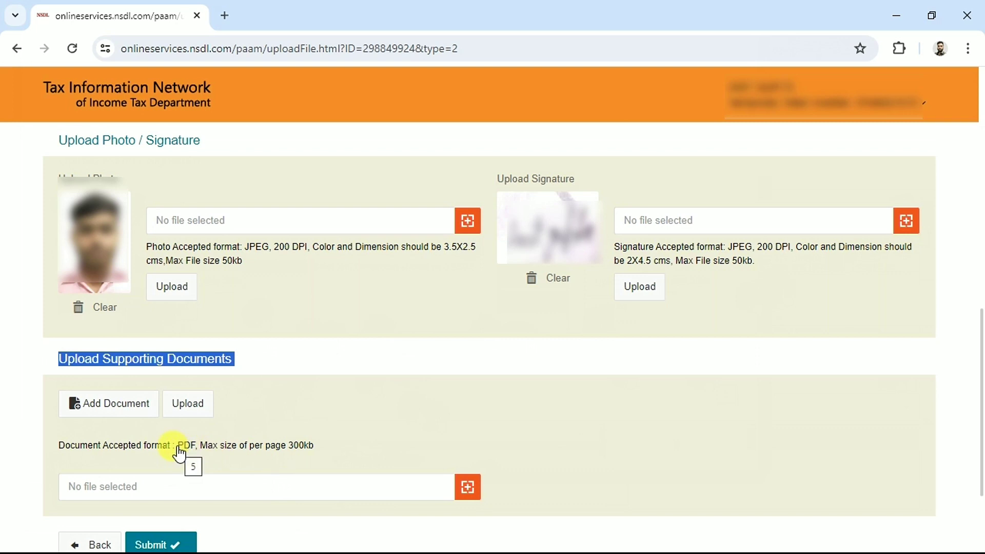
drag(179, 454, 198, 450)
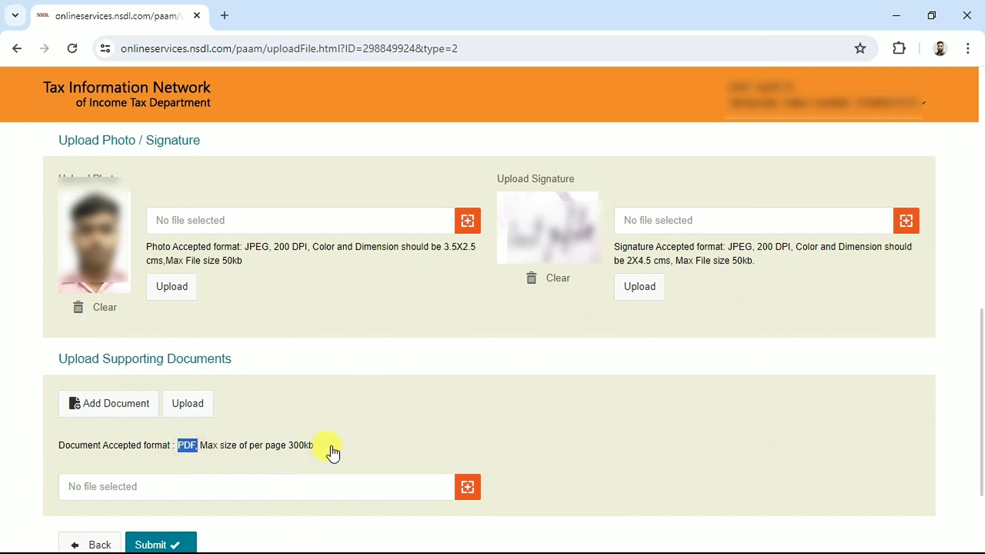
drag(314, 449, 282, 447)
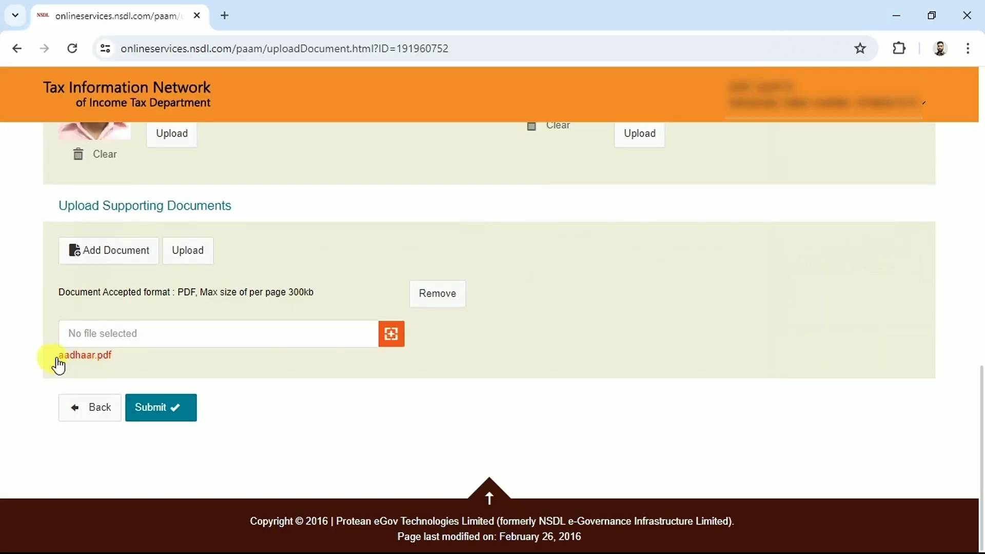
drag(54, 355, 109, 360)
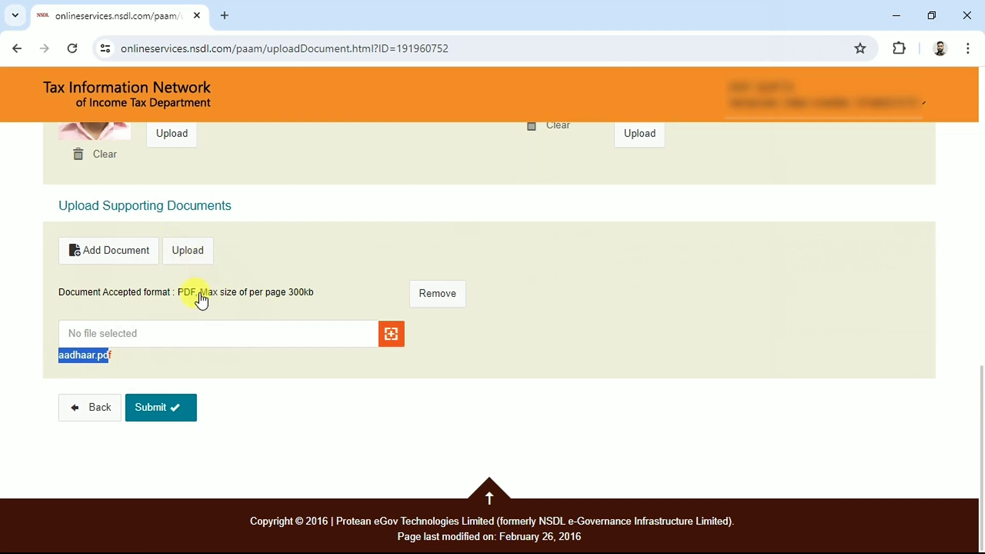
click(173, 362)
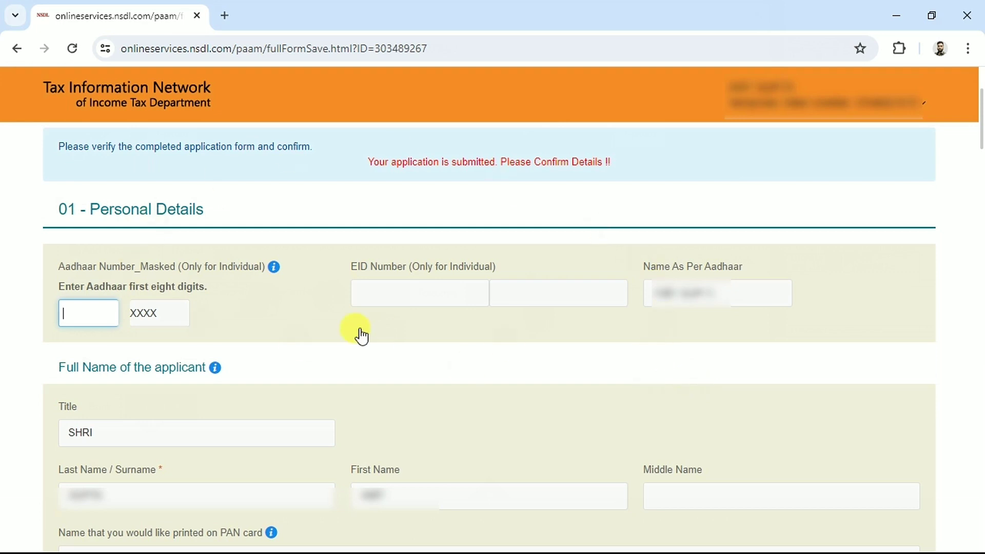
Step: Enter the first eight digits of the Aadhaar number on the verification page and proceed to payment
drag(59, 289, 97, 308)
click(97, 307)
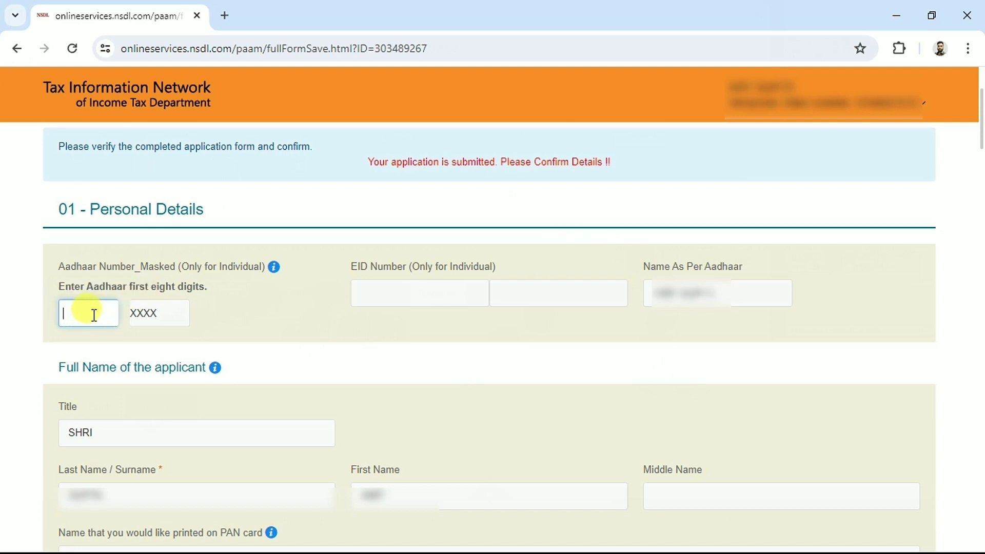
key(ctrl+v)
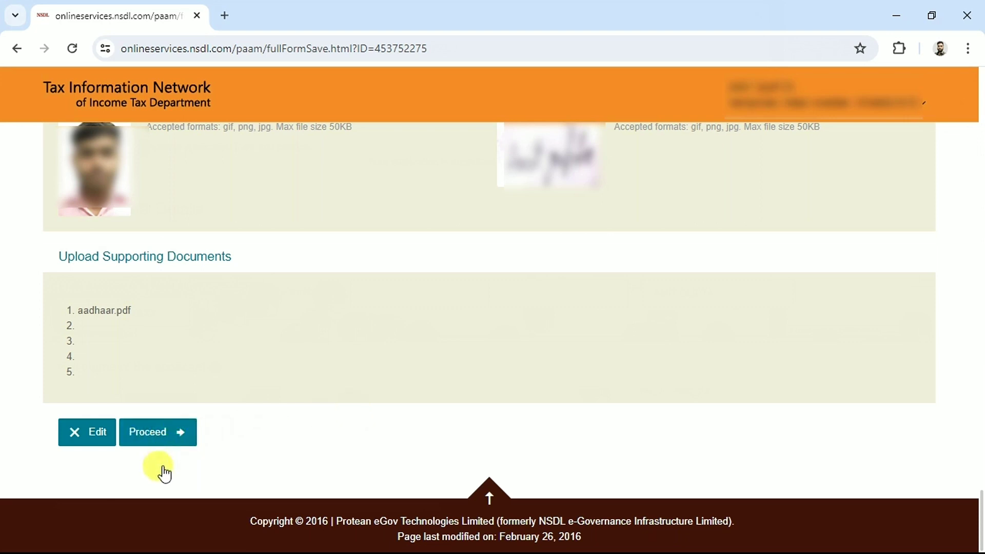
click(88, 440)
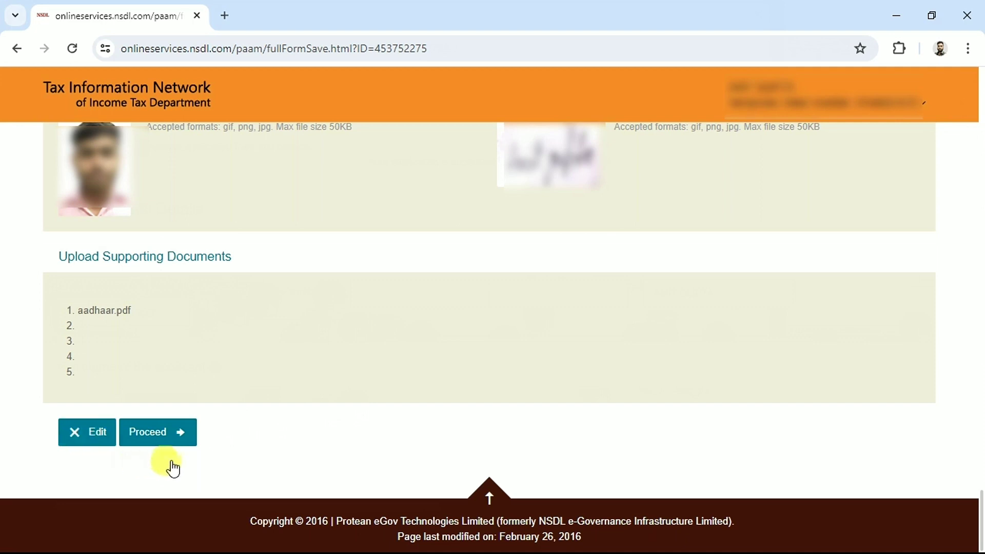
click(160, 443)
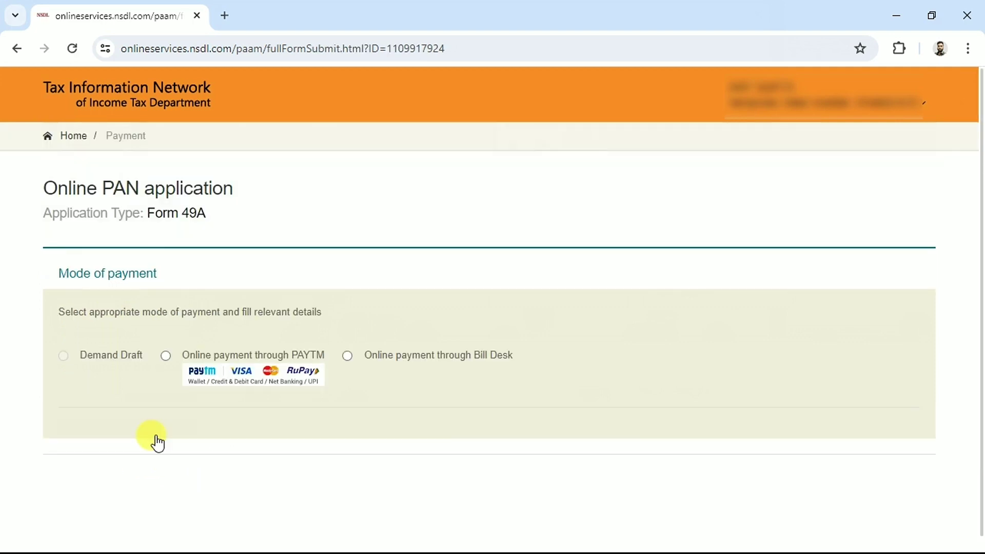
Step: Select online payment through Bill Desk as the mode of payment and agree to the terms of service
drag(55, 273, 177, 283)
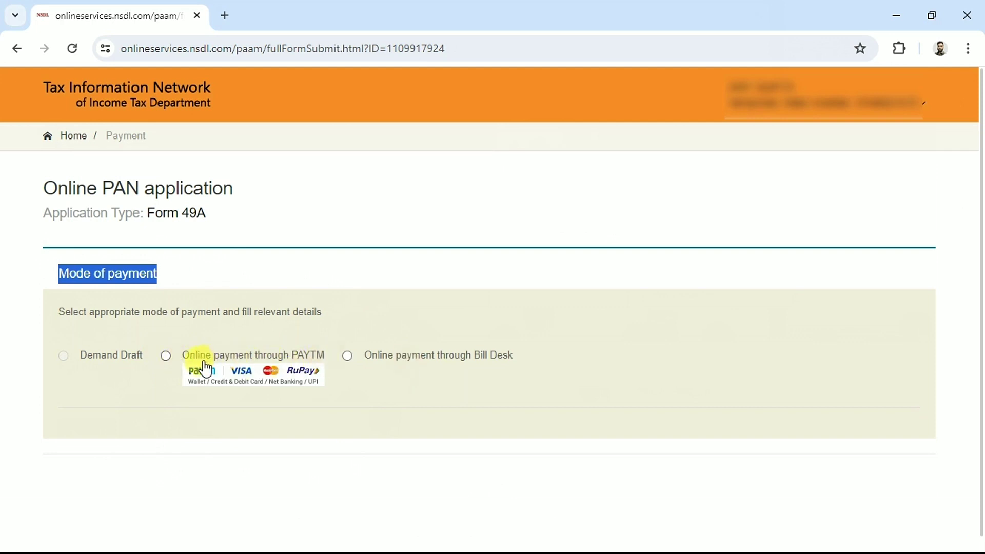
drag(191, 359, 304, 366)
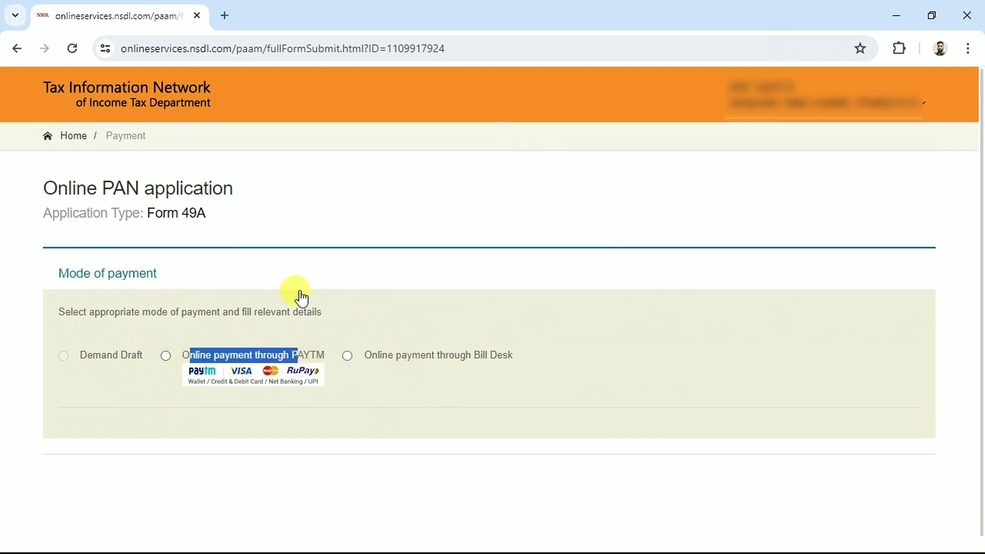
click(301, 291)
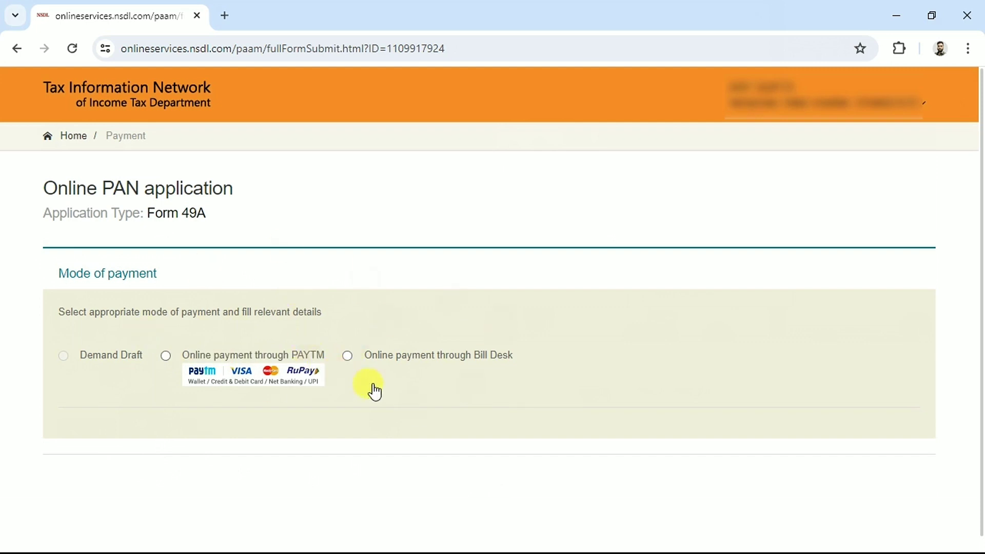
click(410, 365)
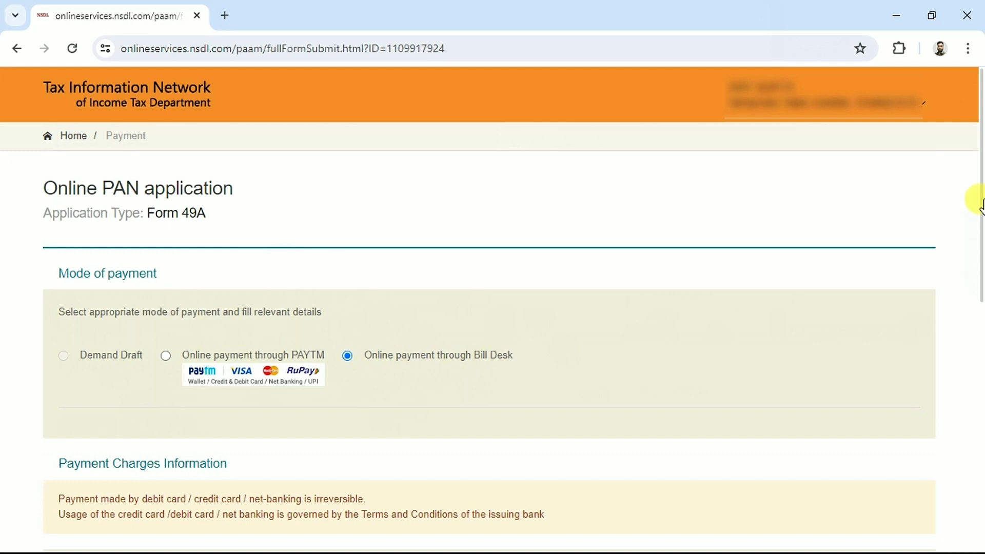
drag(979, 202, 979, 385)
scroll(980, 388, down, 1)
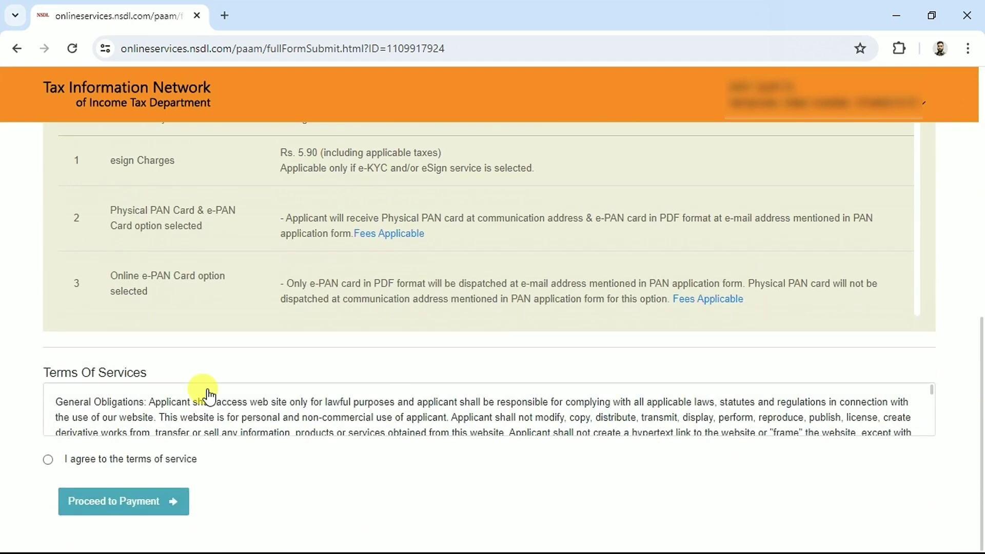
click(48, 460)
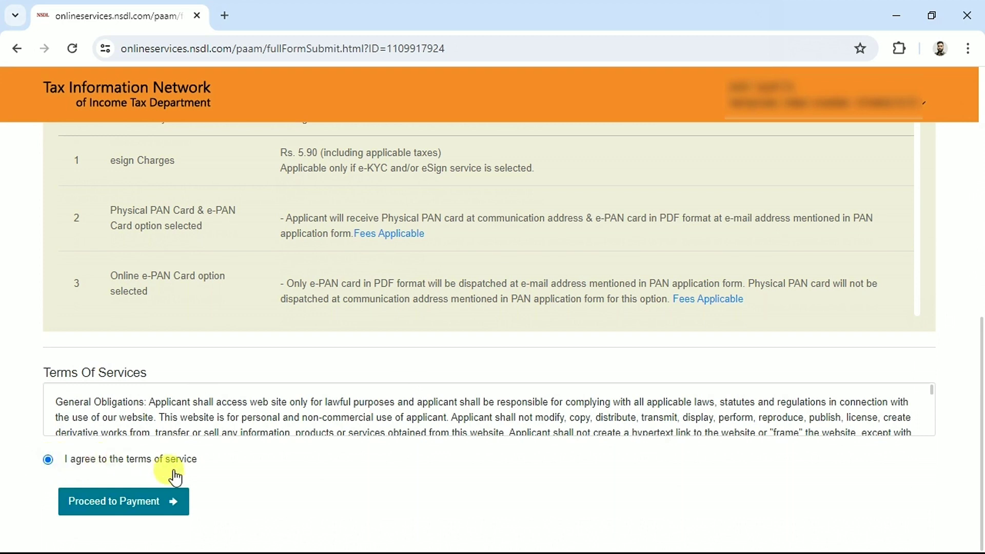
Step: Proceed to payment, confirm the application fee, and generate a BHIM UPI QR code as the payment method
click(109, 506)
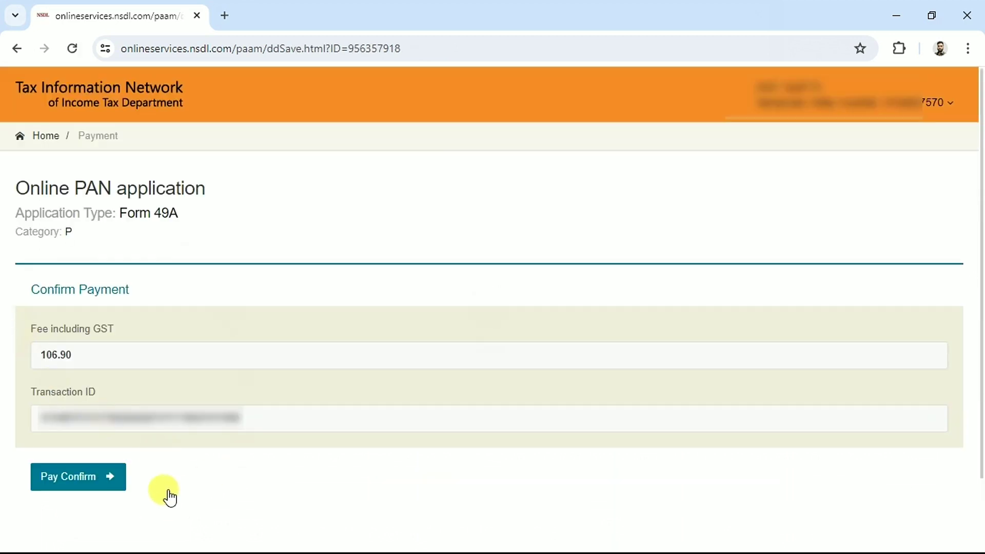
click(99, 487)
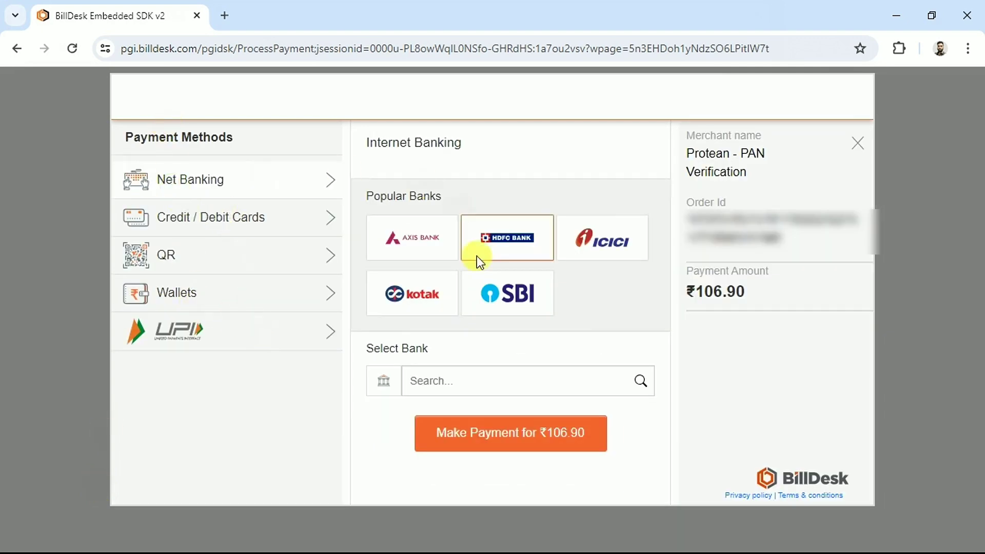
click(215, 220)
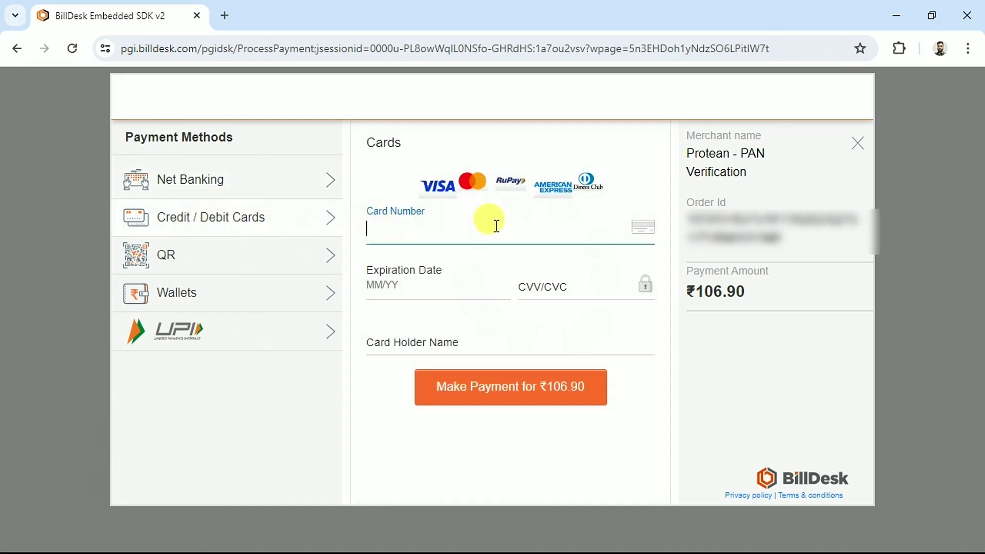
click(250, 263)
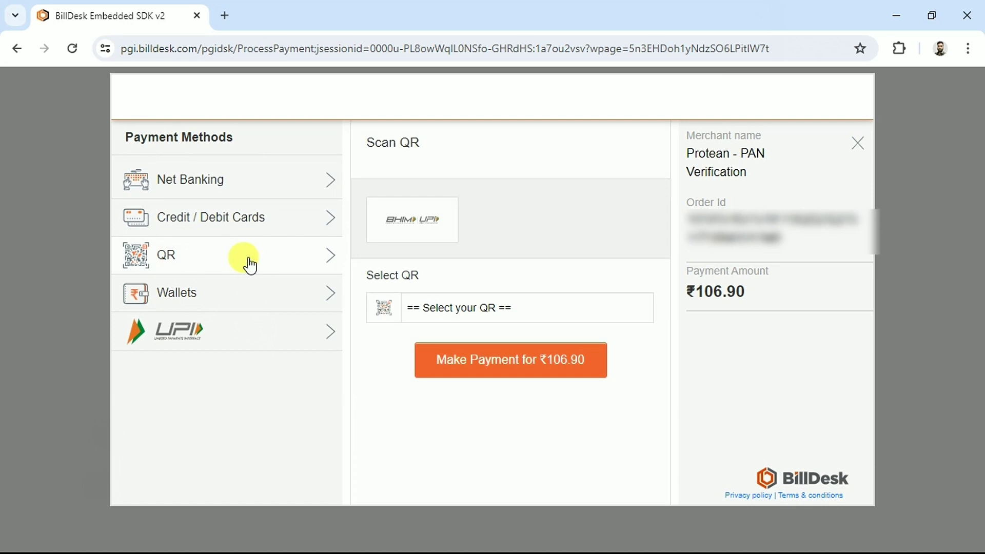
click(442, 303)
click(445, 344)
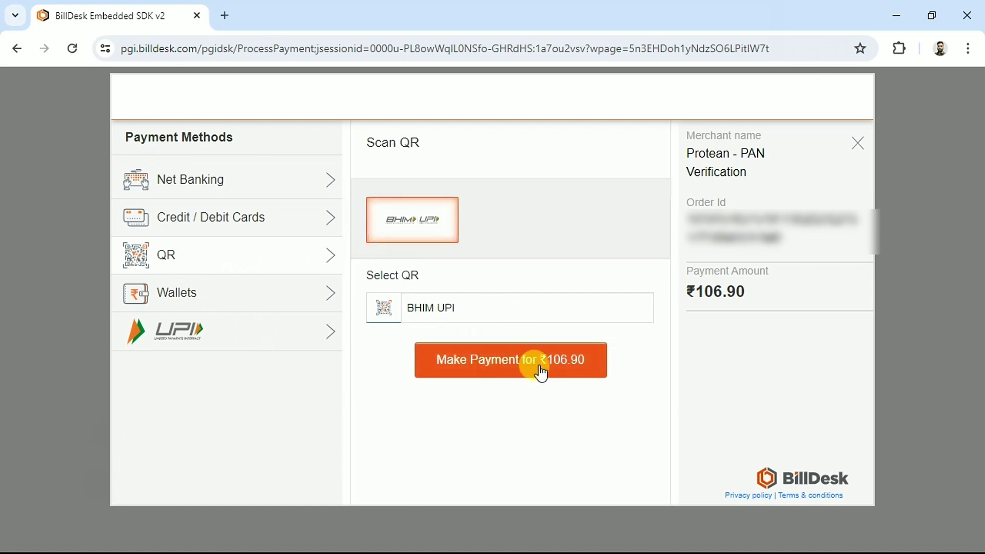
click(506, 366)
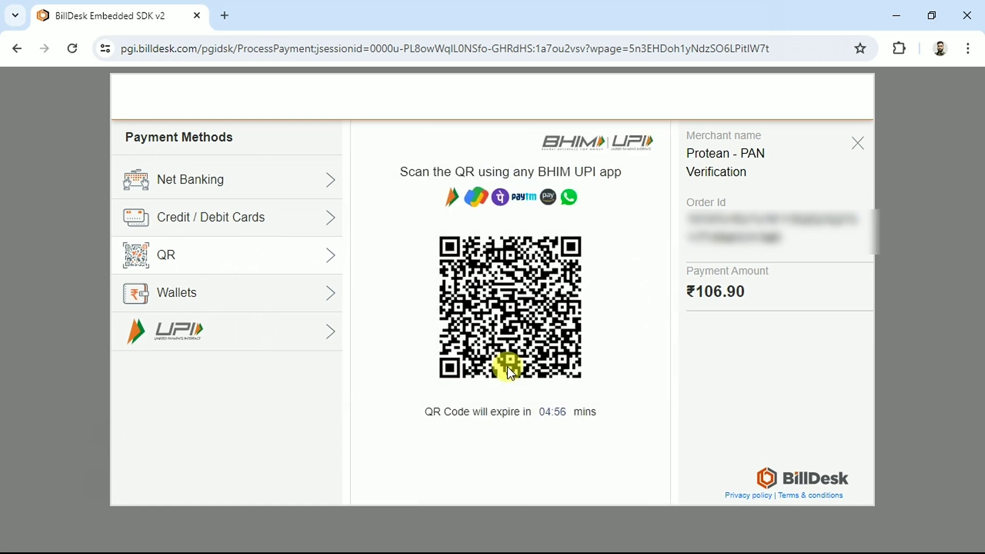
Step: Wait for the BillDesk response and check the transaction status on the payment receipt
drag(602, 399, 624, 424)
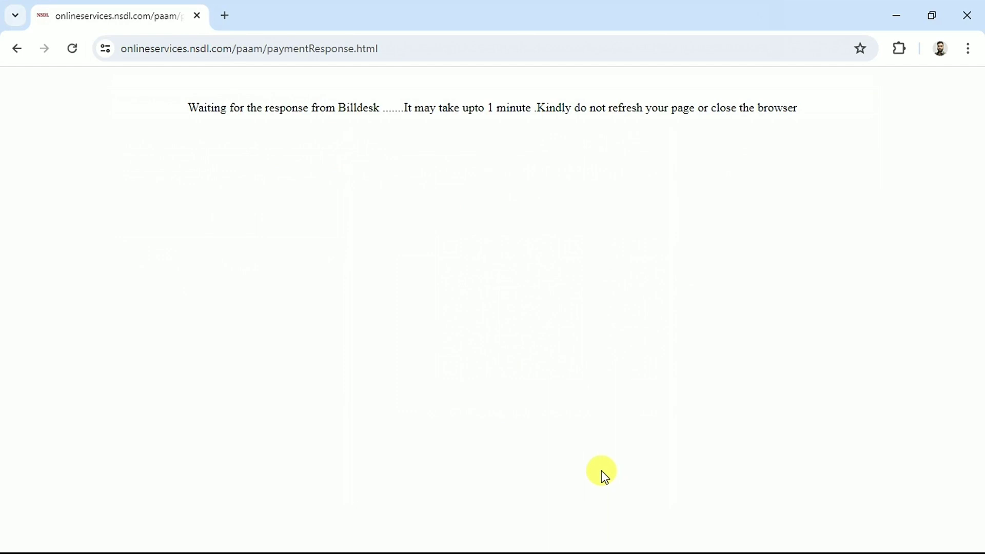
drag(193, 119, 382, 123)
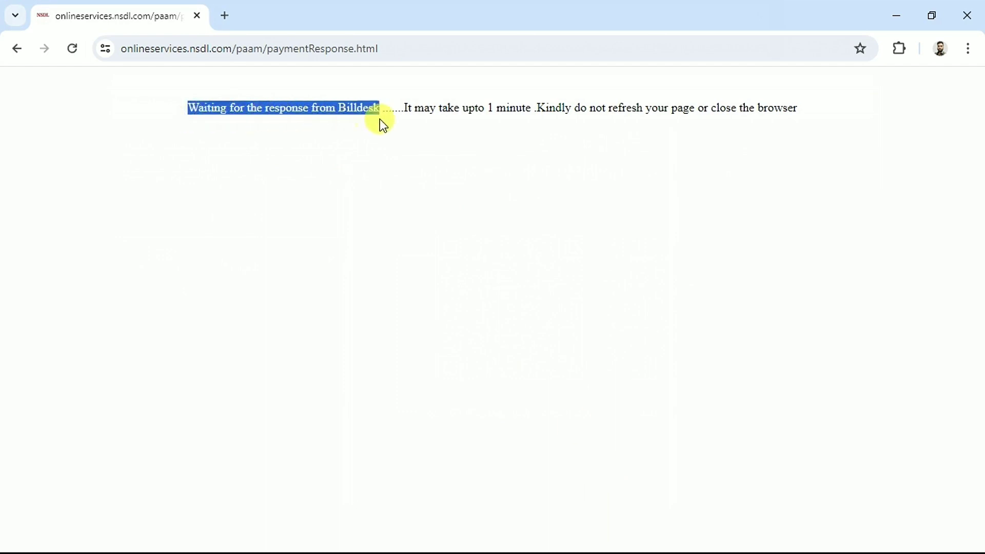
double_click(417, 146)
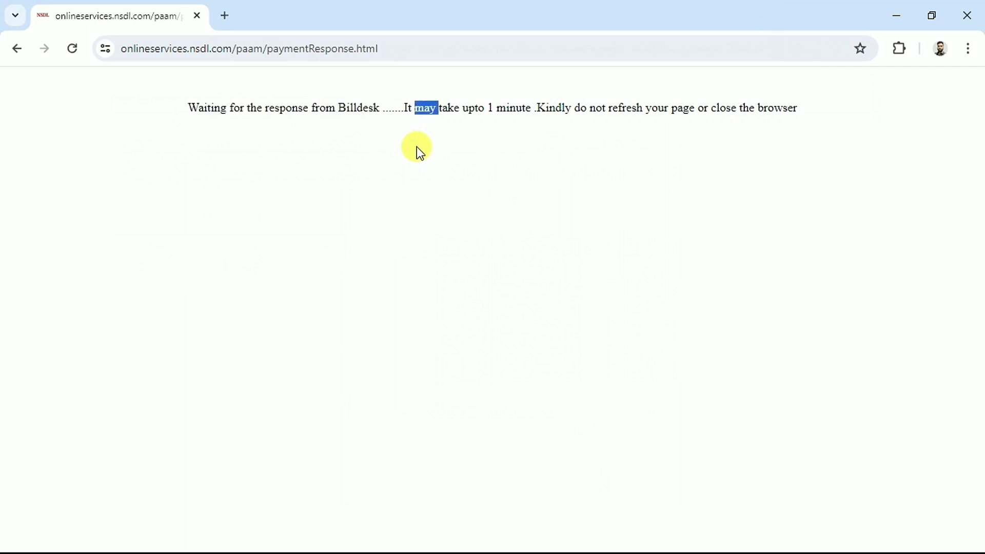
click(417, 146)
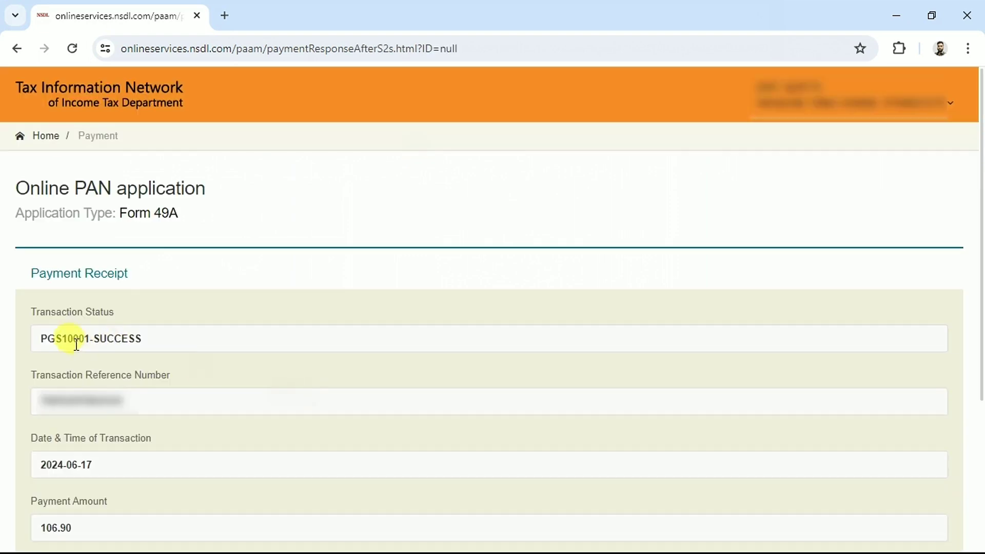
drag(56, 338, 152, 336)
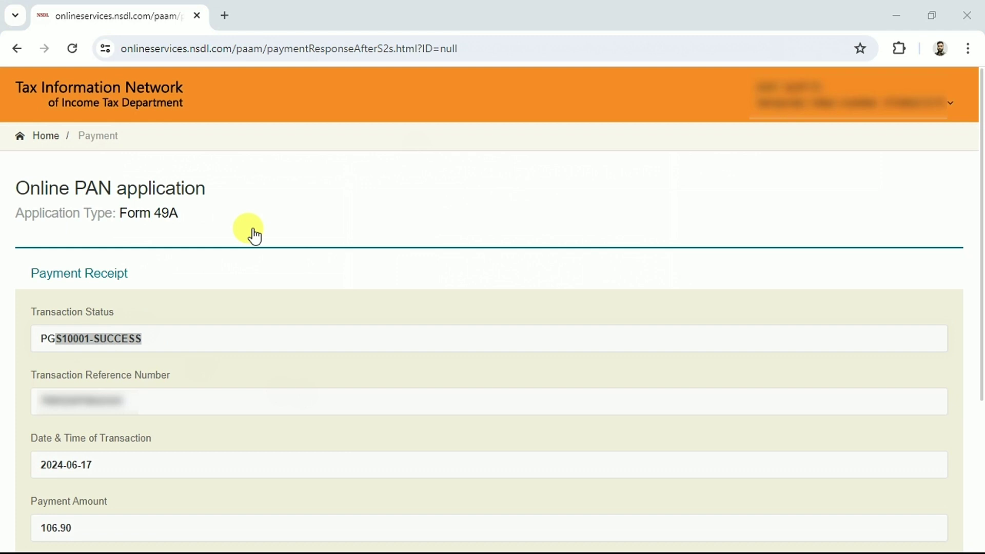
Step: Log out of the PAN portal, search for "nsdl pan" in a new tab and open the Online PAN application page
click(850, 110)
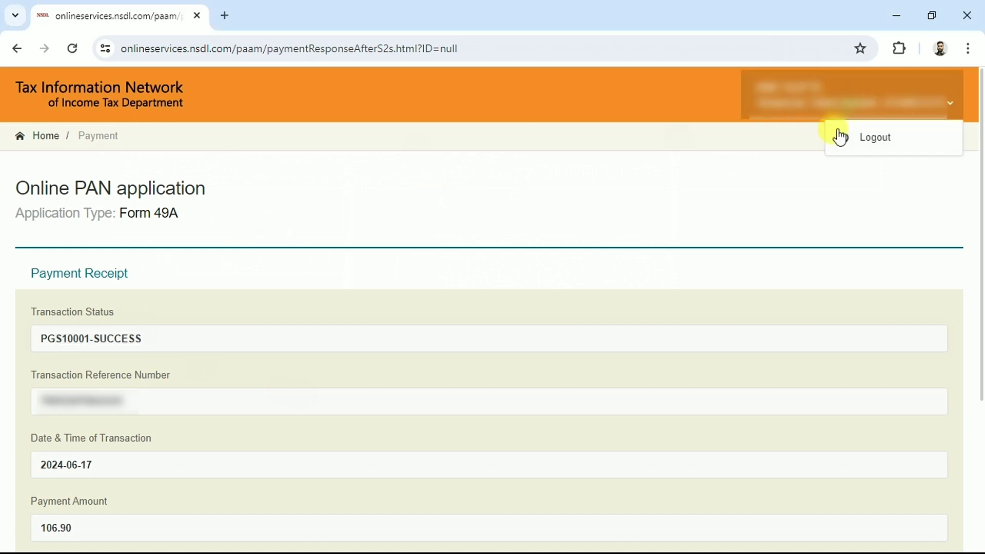
click(850, 137)
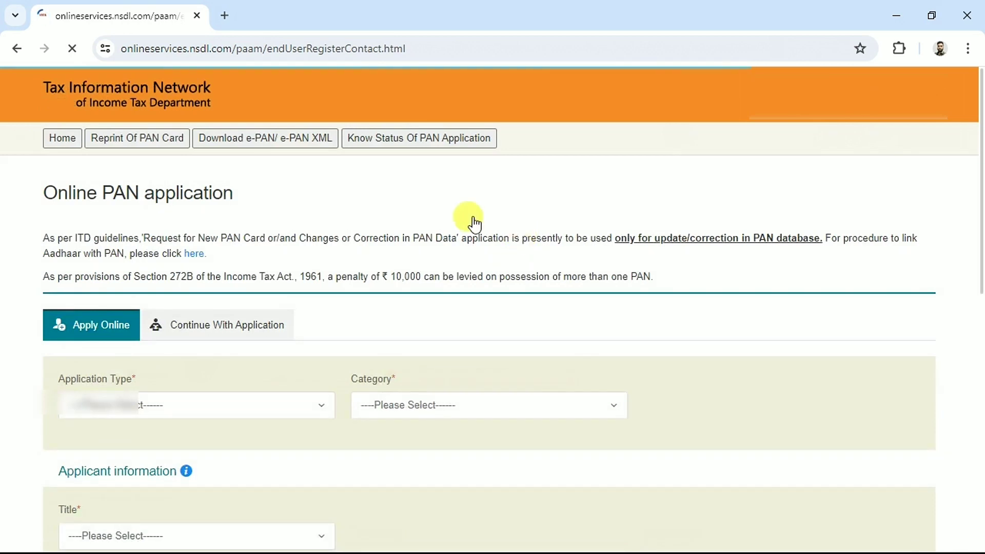
click(225, 15)
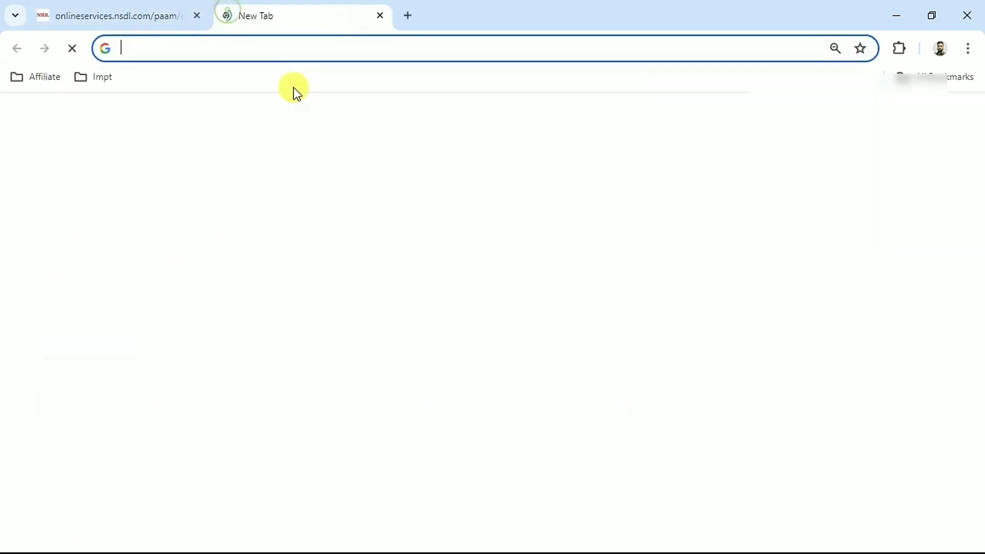
text(NSDL PAN)
key(Return)
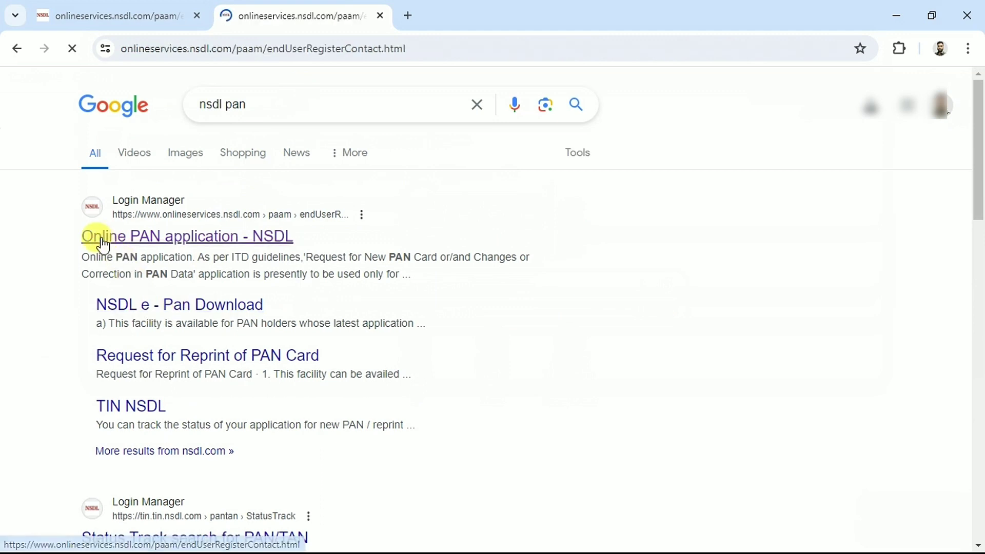
click(101, 237)
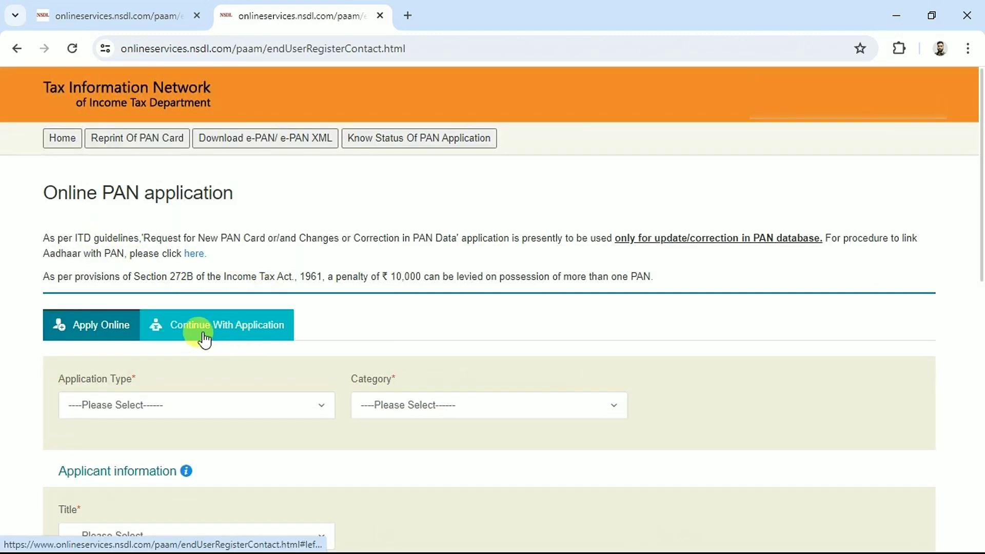
Step: Continue with the existing application by submitting the temporary token number, e-mail ID and date of birth, and close the old portal tab
click(208, 336)
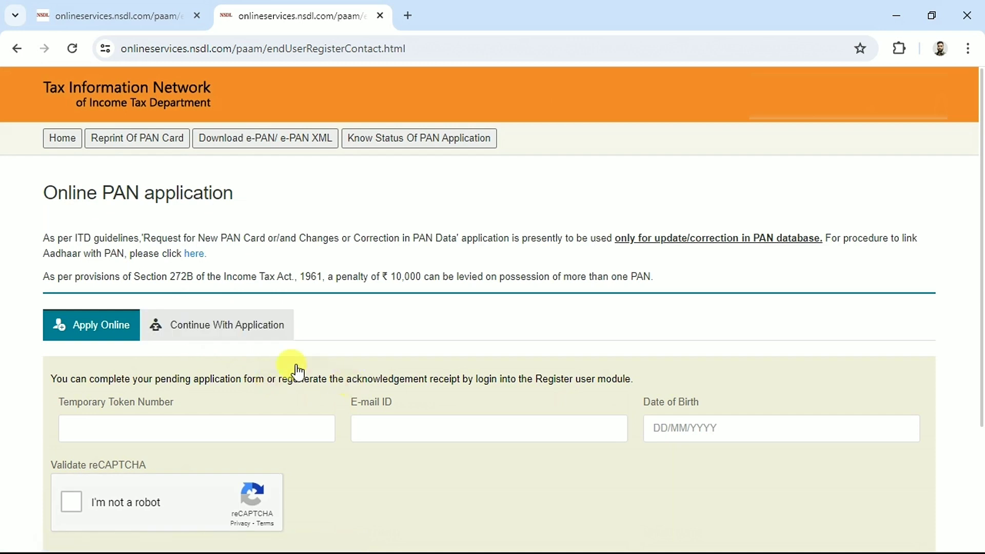
click(197, 15)
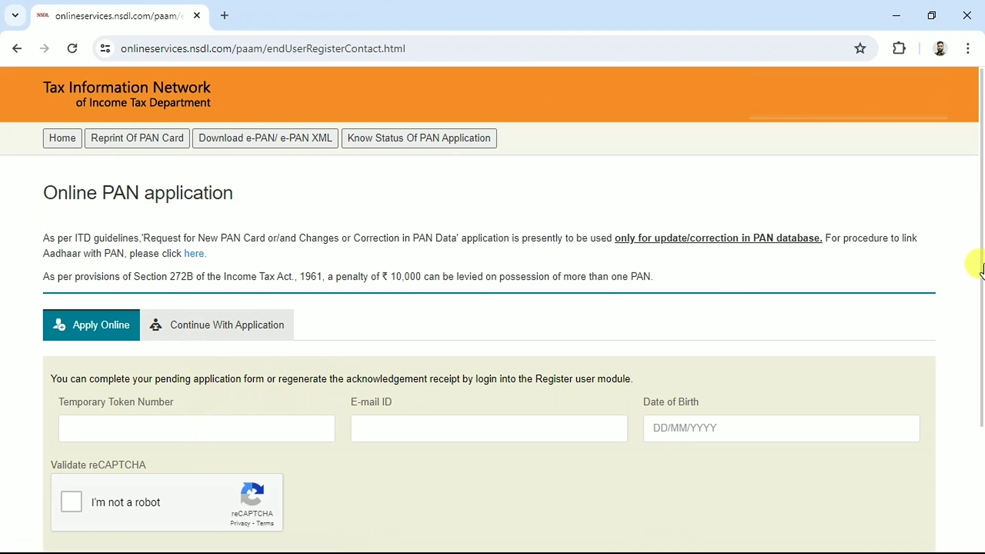
scroll(980, 227, down, 2)
click(179, 325)
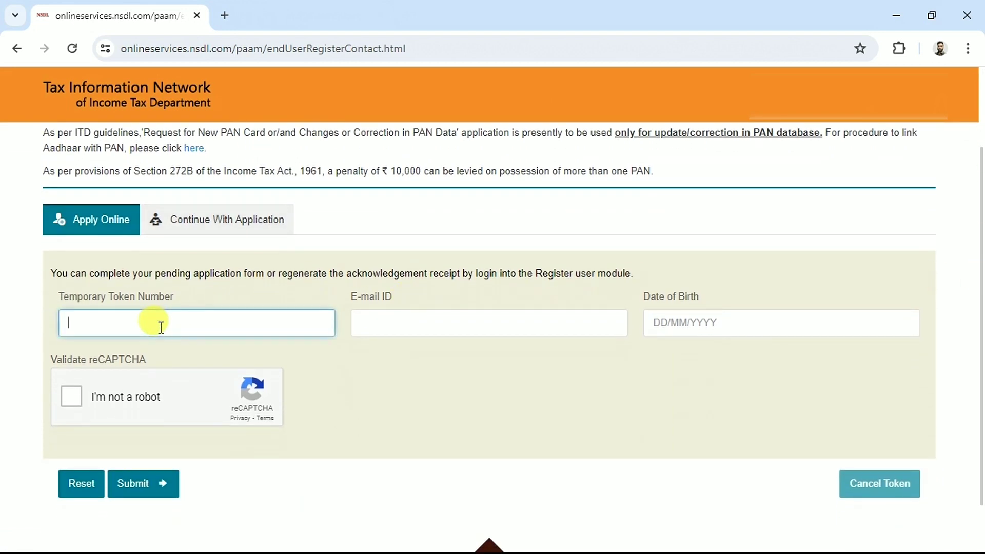
click(440, 335)
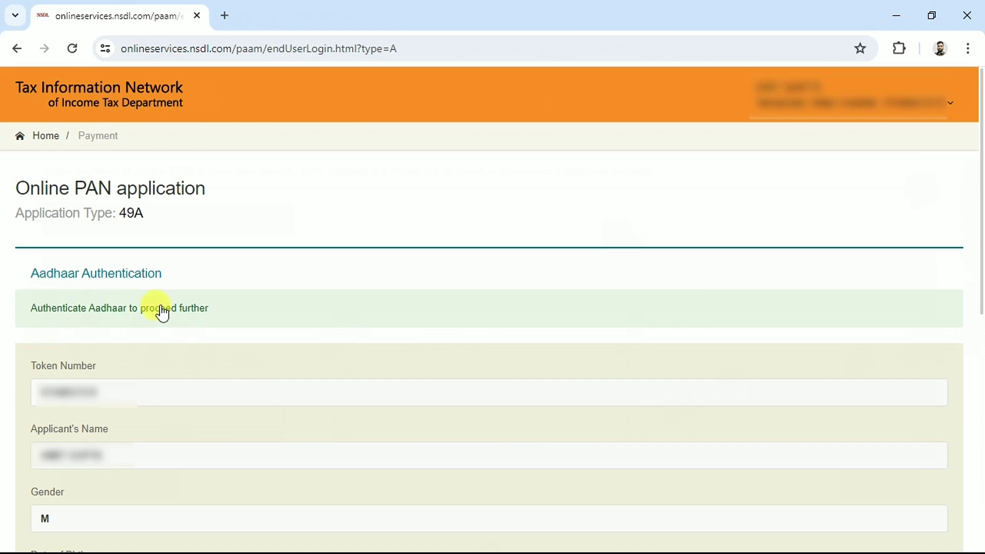
Step: Review the applicant details for Aadhaar authentication, accept the e-Sign consent declaration and authenticate
drag(25, 275, 178, 306)
click(178, 306)
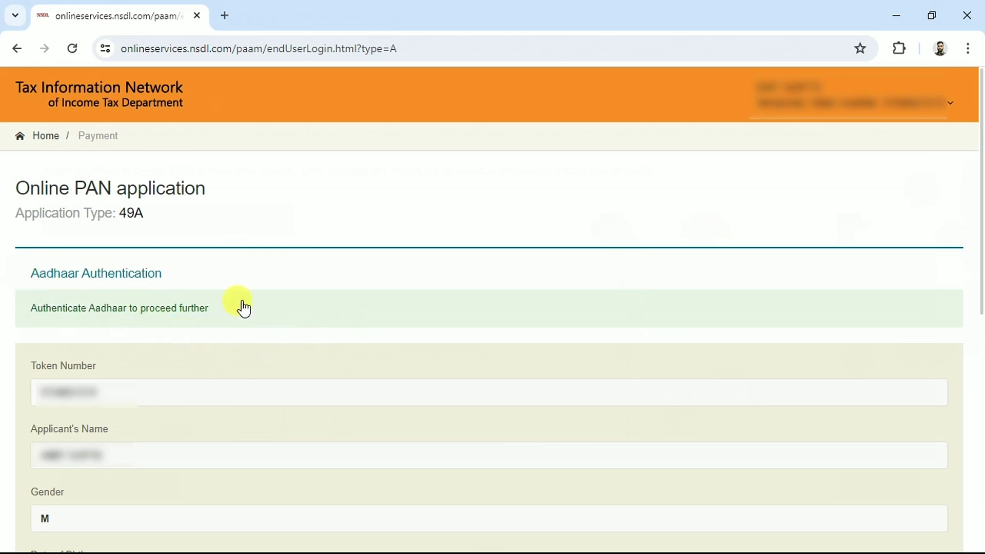
scroll(979, 221, down, 2)
drag(30, 150, 149, 493)
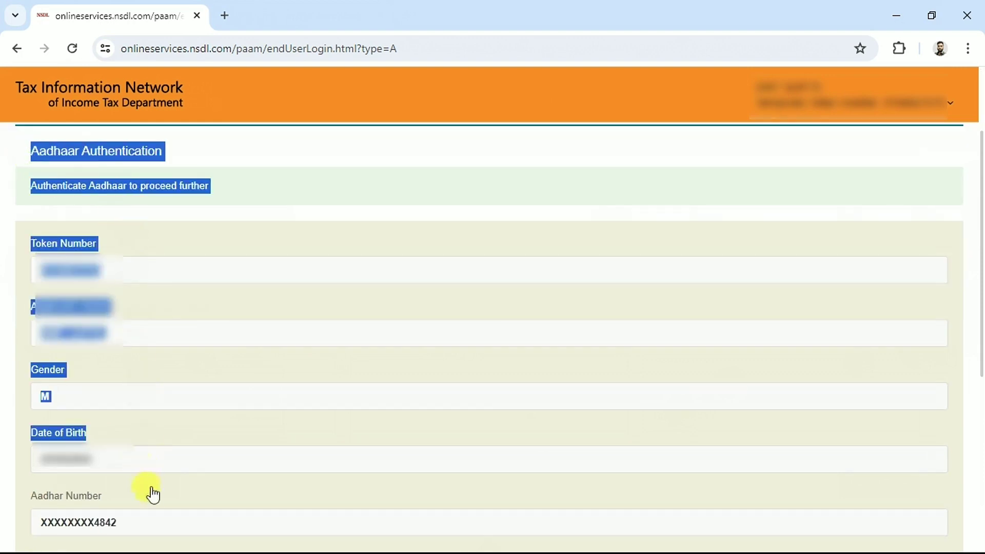
click(232, 450)
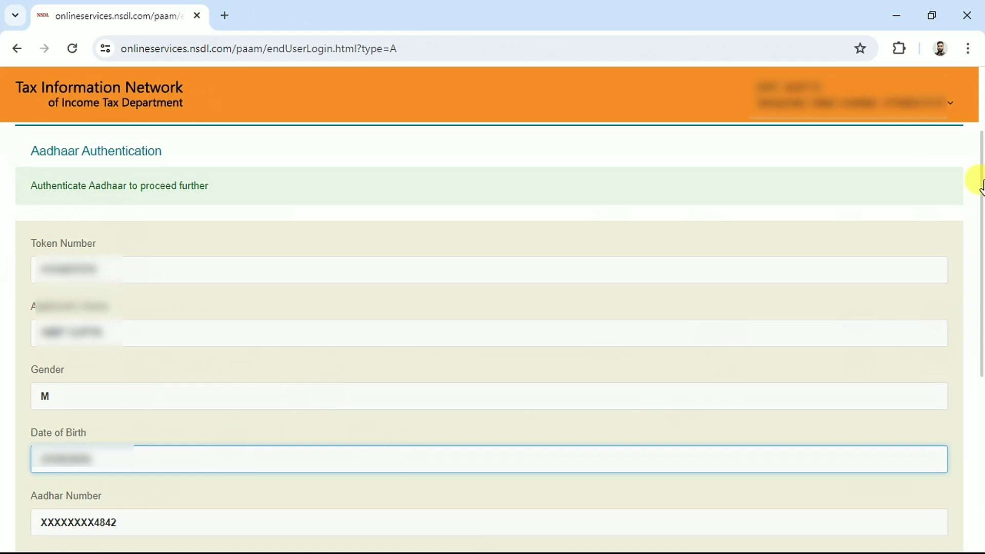
scroll(20, 212, down, 6)
click(36, 223)
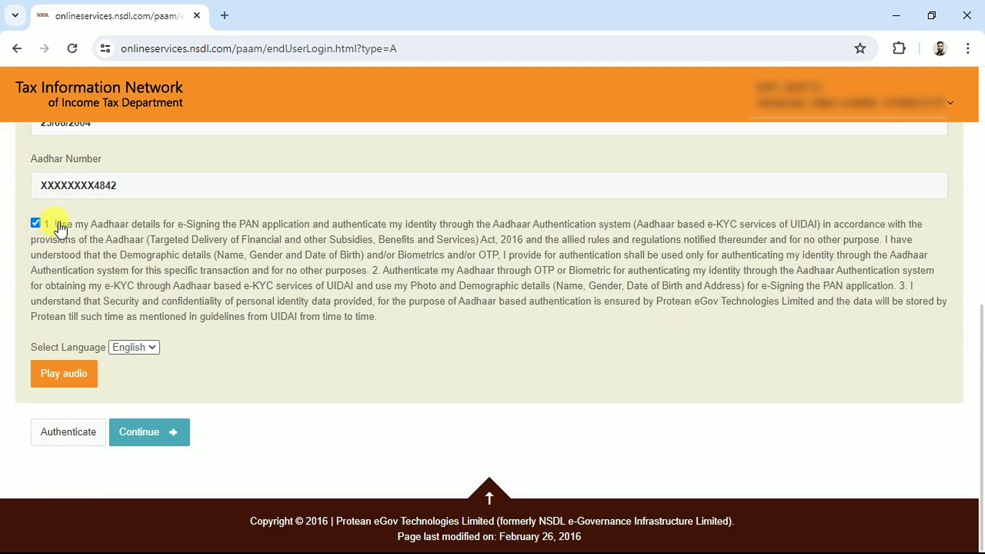
click(69, 438)
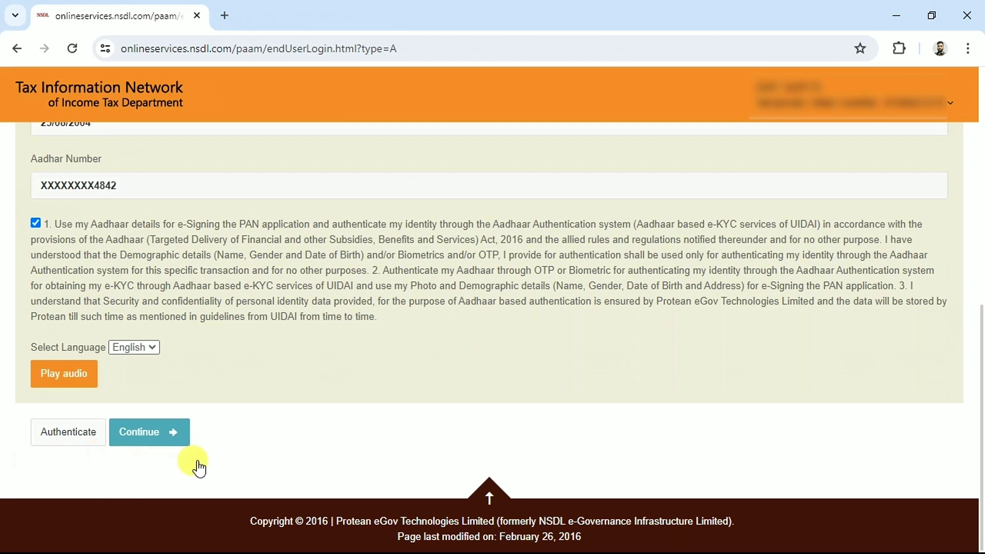
click(61, 431)
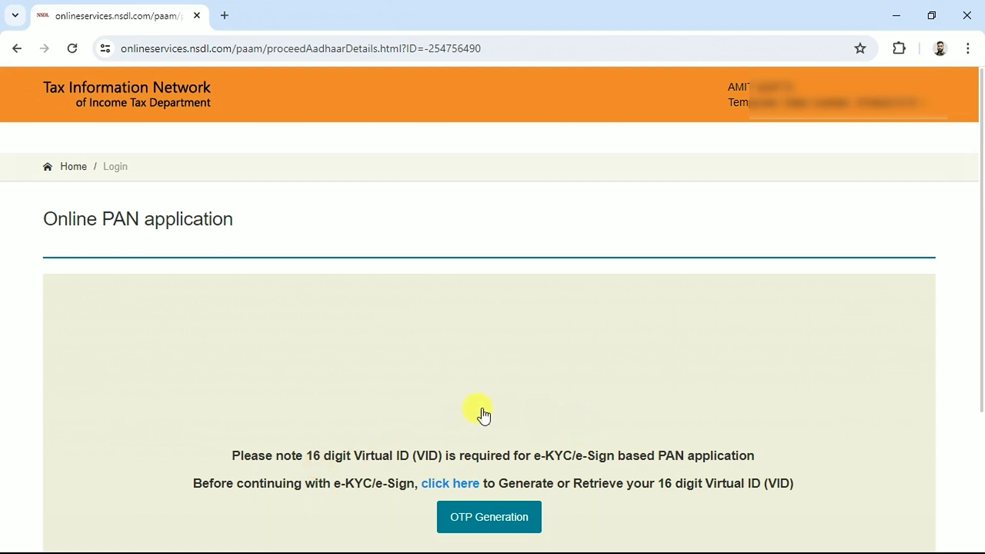
Step: Generate the Aadhaar OTP, enter it in the OTP verification form and submit it
drag(114, 339, 739, 425)
click(604, 395)
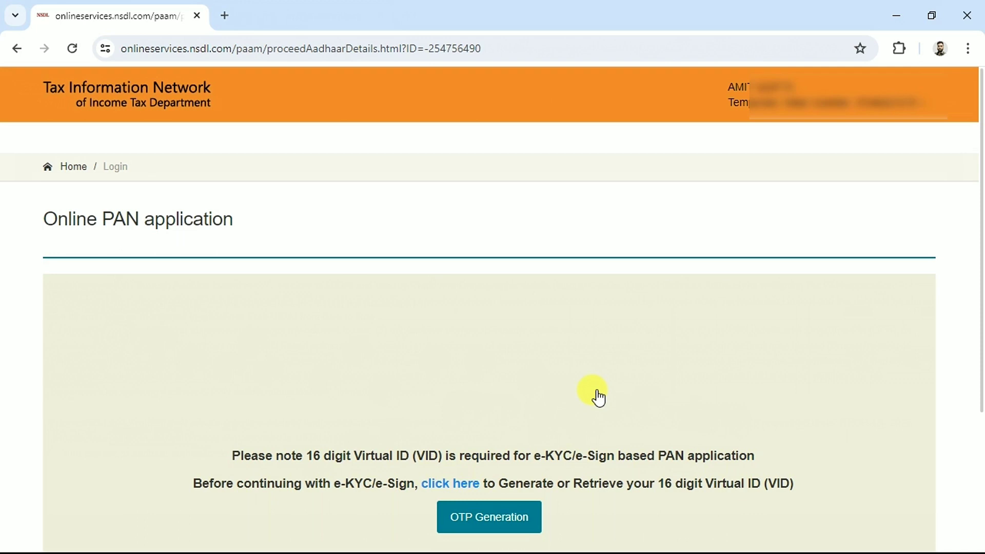
drag(982, 241, 982, 337)
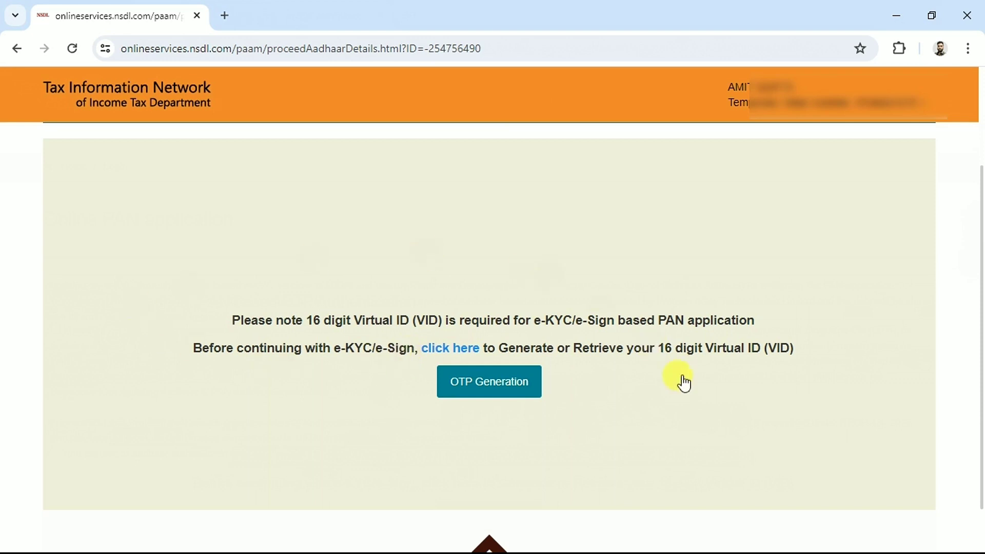
click(465, 390)
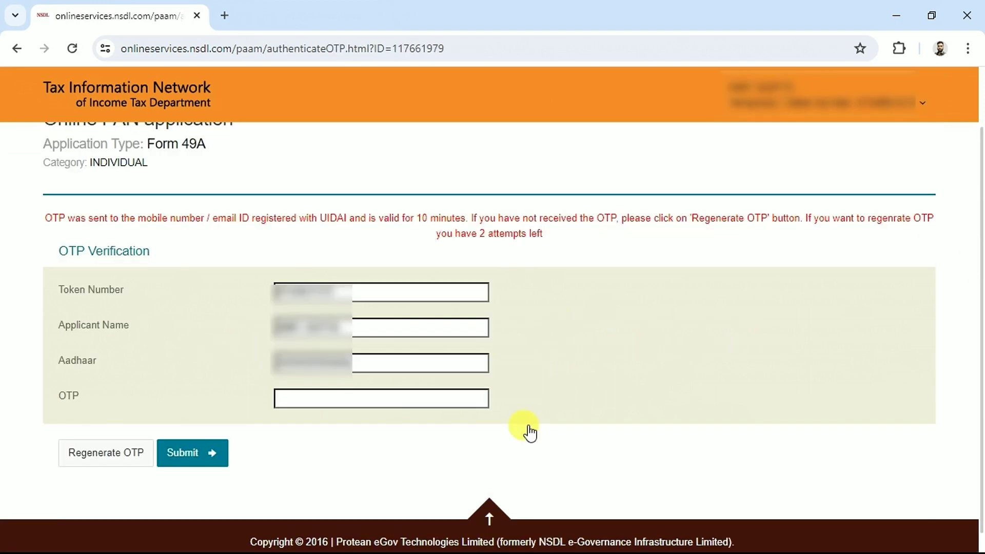
click(303, 398)
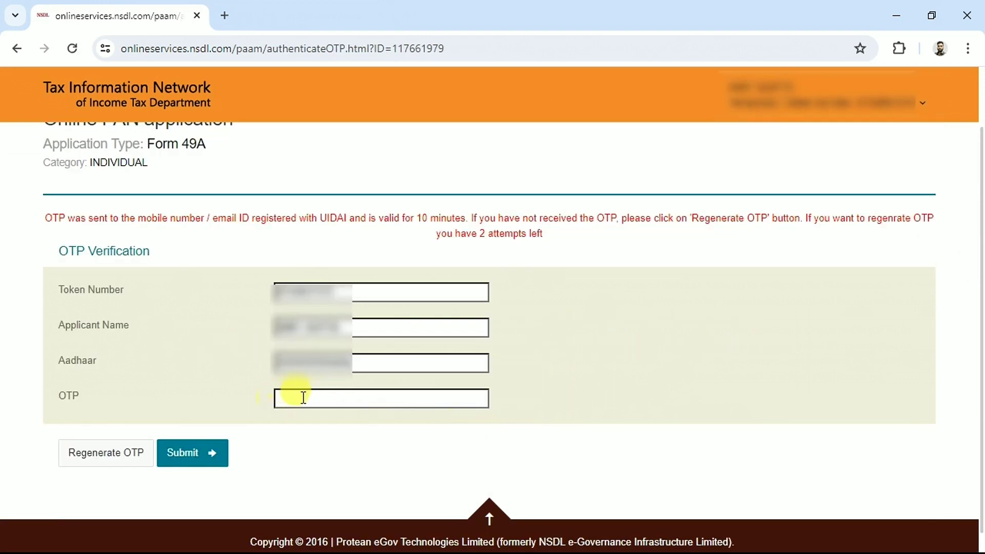
click(186, 453)
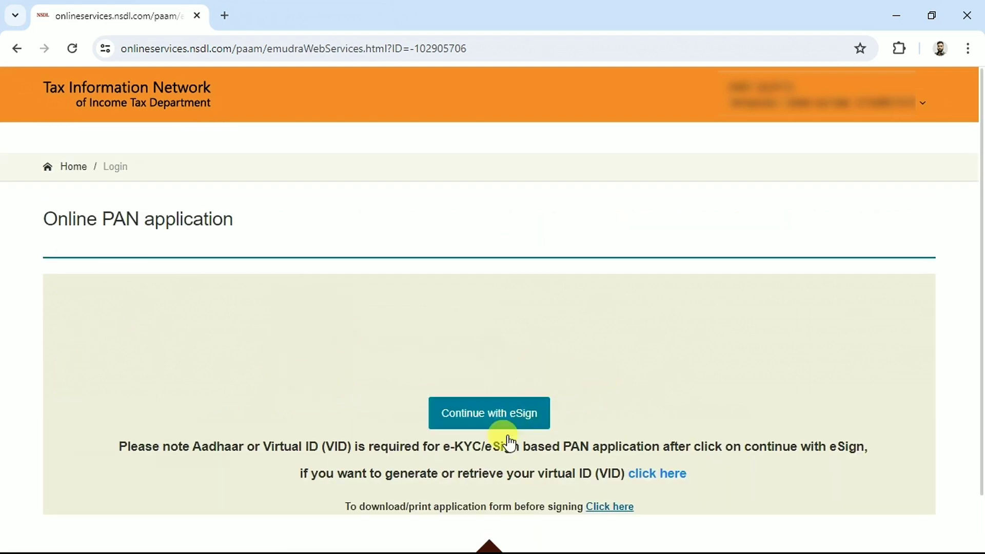
Step: Continue with eSign, enter the Aadhaar number, authorize Protean eGov Technologies and request the signing OTP
click(495, 420)
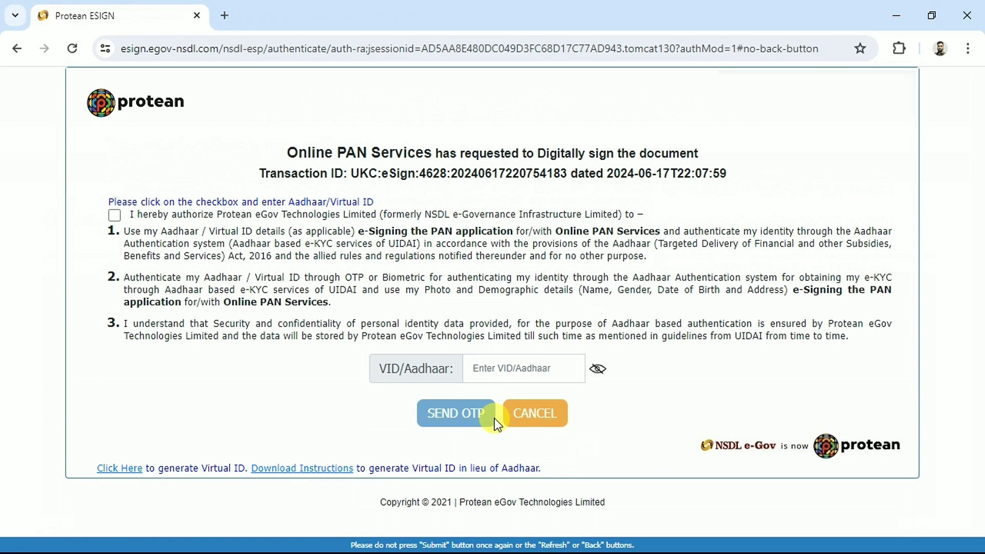
drag(392, 371, 458, 368)
click(460, 369)
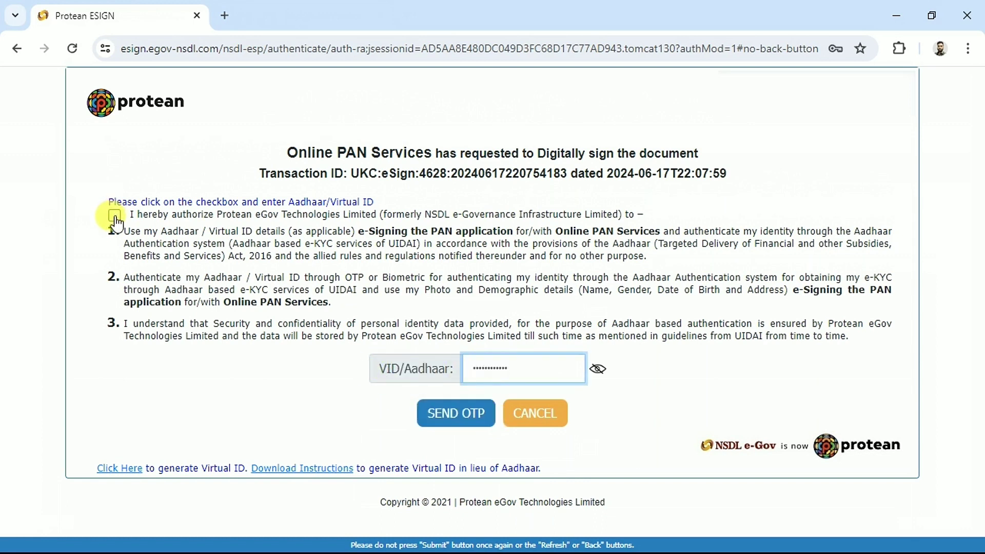
click(114, 215)
click(493, 422)
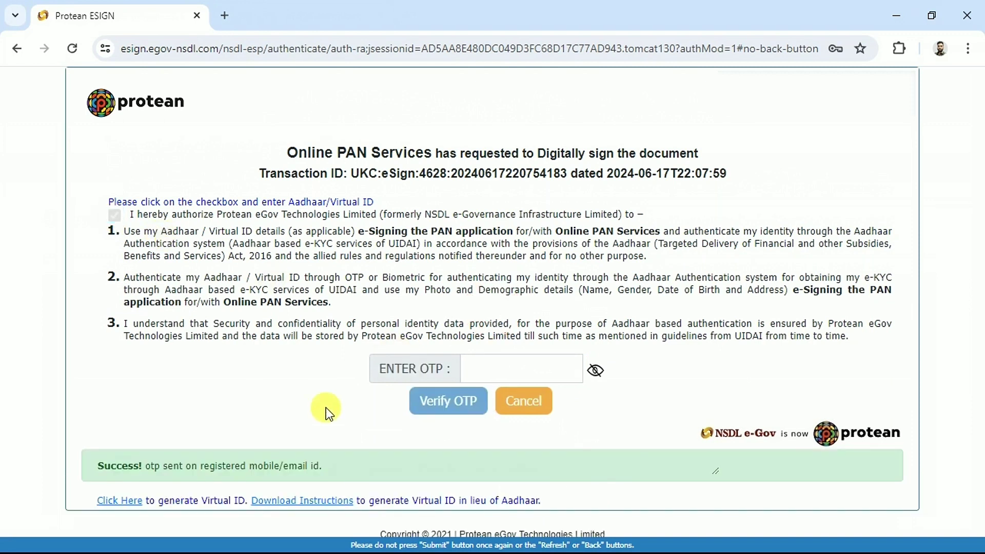
drag(117, 469, 222, 467)
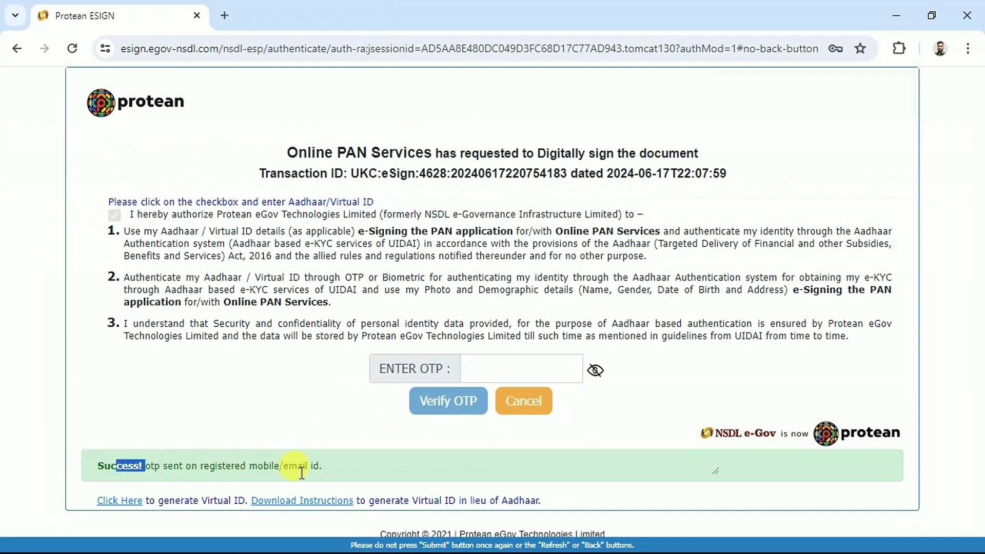
Step: Enter the signing OTP and verify it to e-sign the PAN application
click(508, 368)
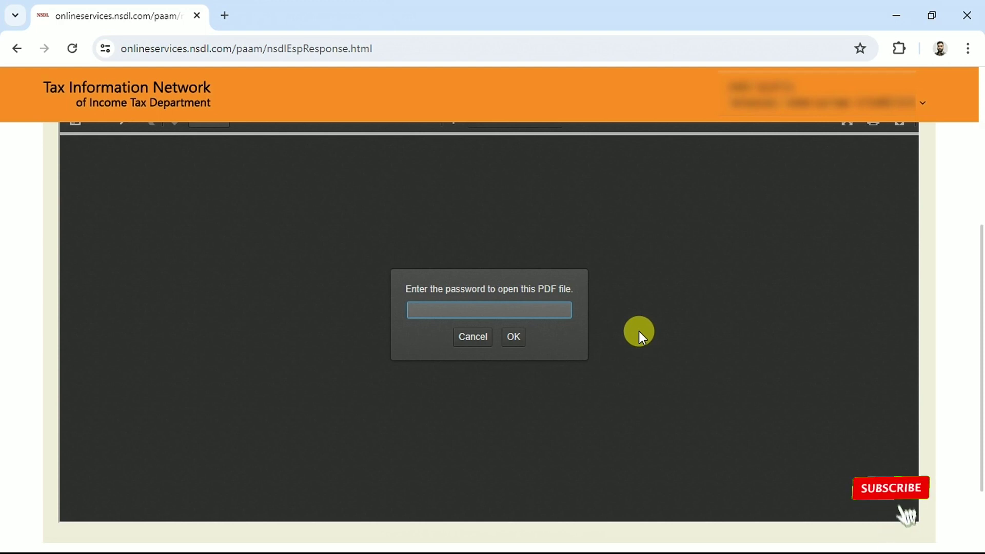
Step: Unlock the e-signed application PDF with its password and review the completed form
drag(408, 291, 553, 292)
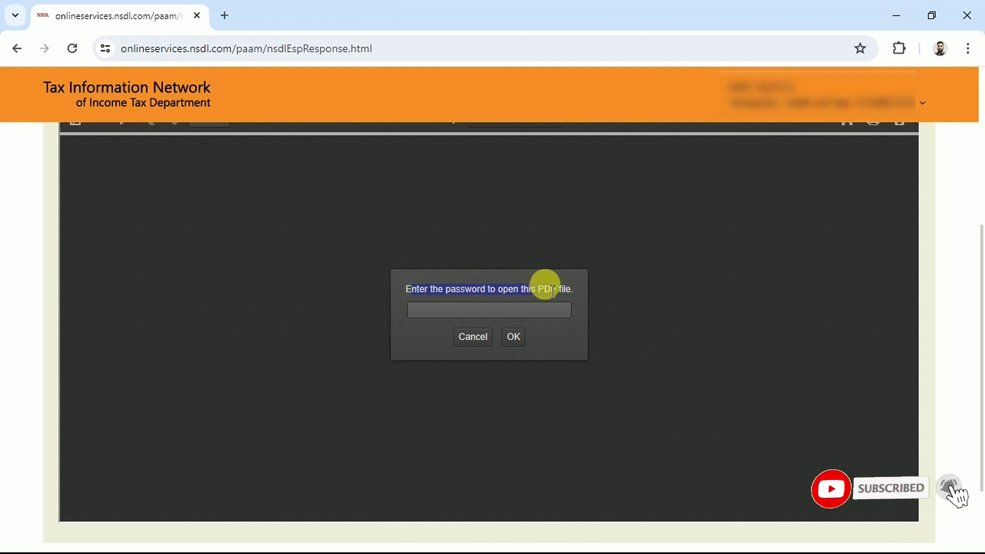
click(475, 291)
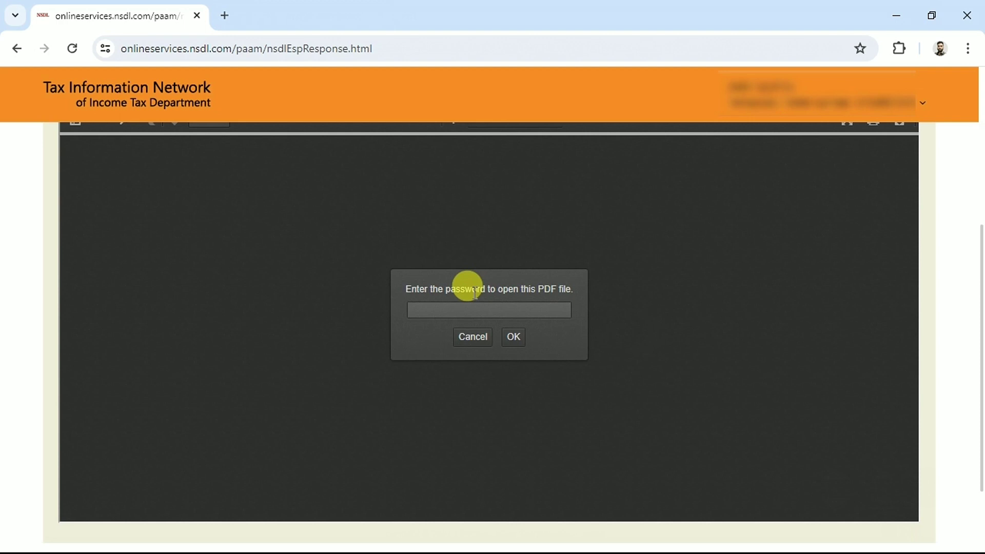
click(444, 307)
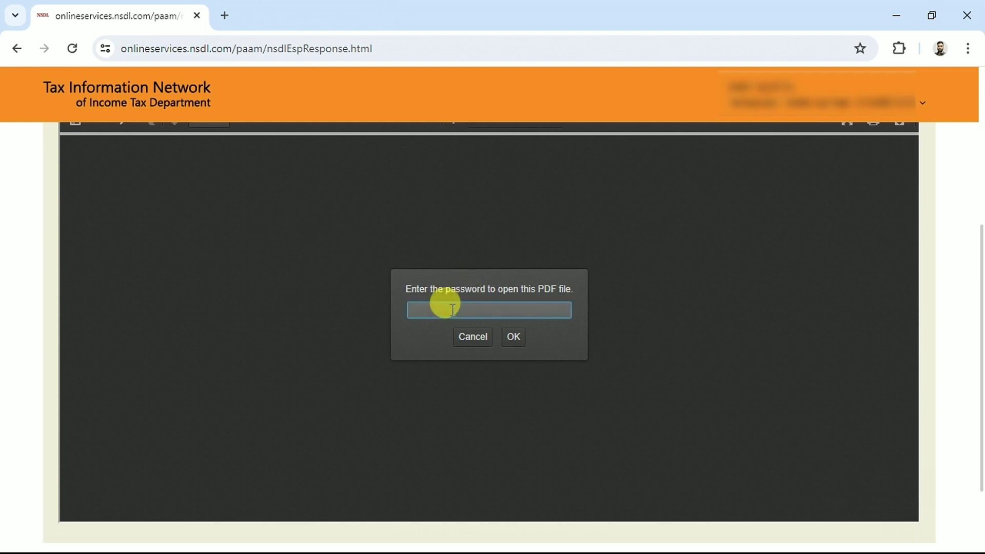
key(Return)
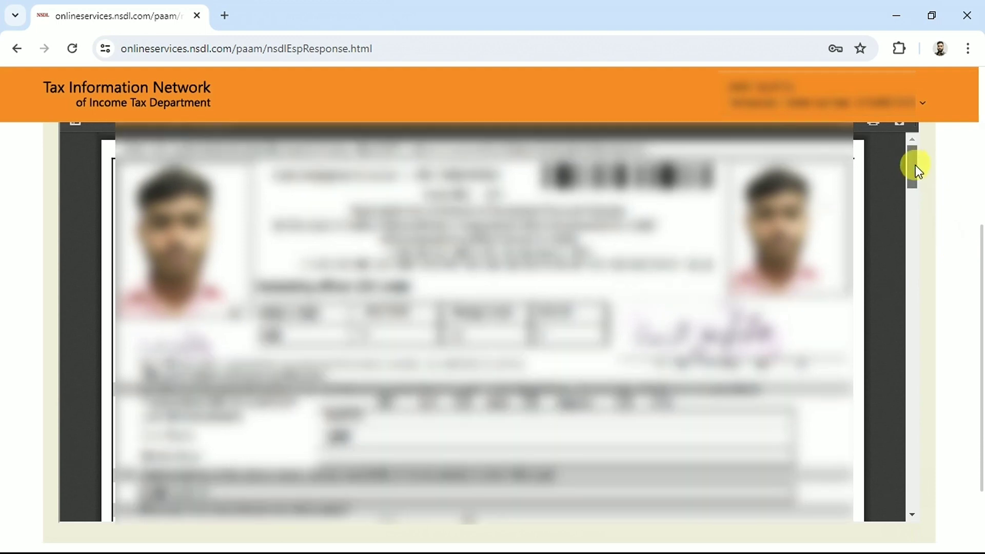
drag(916, 165, 904, 134)
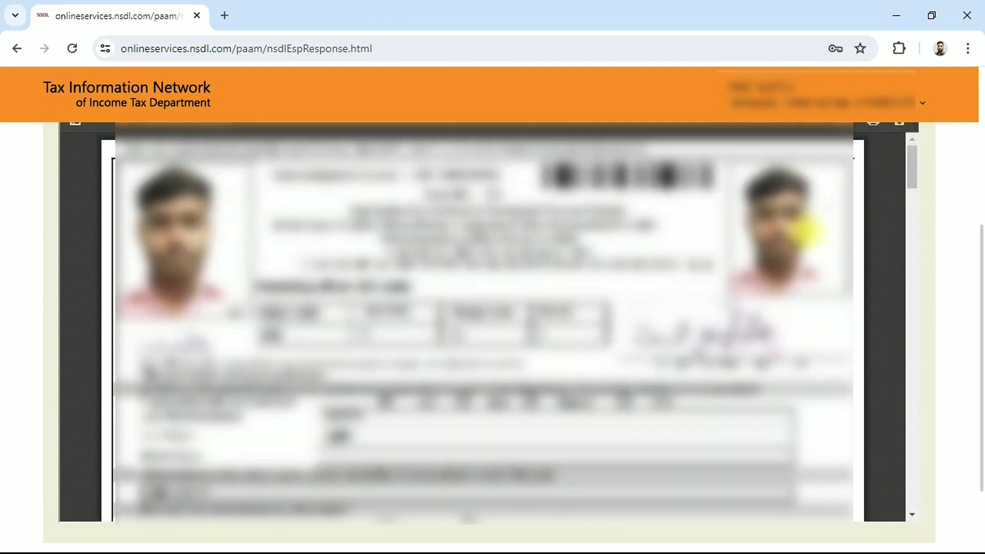